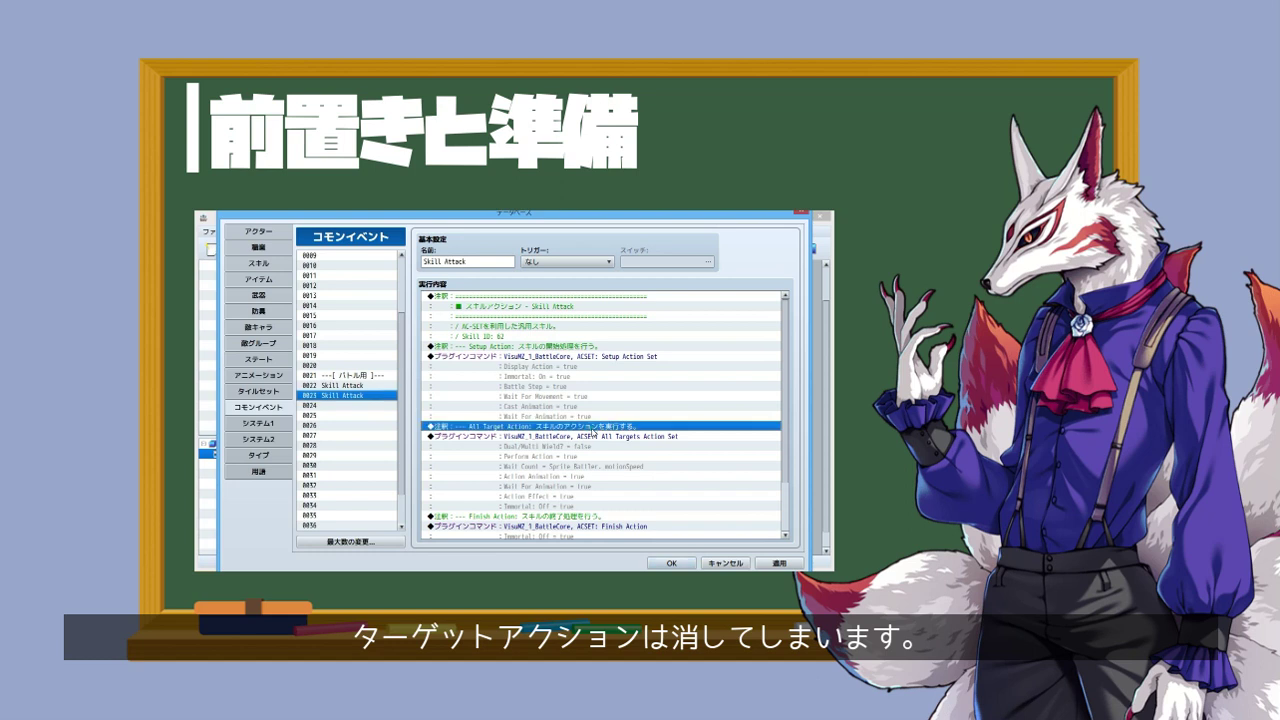
Step: Delete the All Target Action comment and its All Targets Action Set command from common event 0023
{"action": "left_click", "coordinate": [594, 437], "text": "shift"}
{"action": "key", "text": "Delete"}
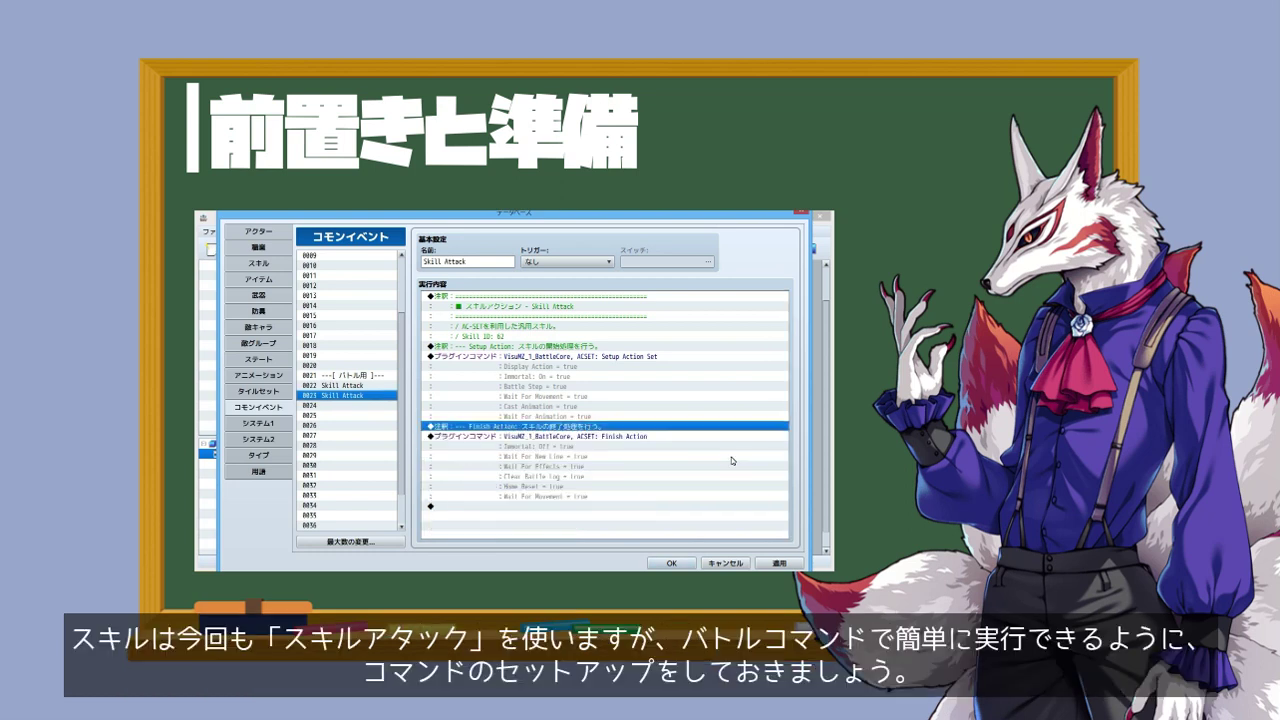
Step: Change the common event effect of the スキルアタック skill to common event 0023
{"action": "left_click", "coordinate": [262, 263]}
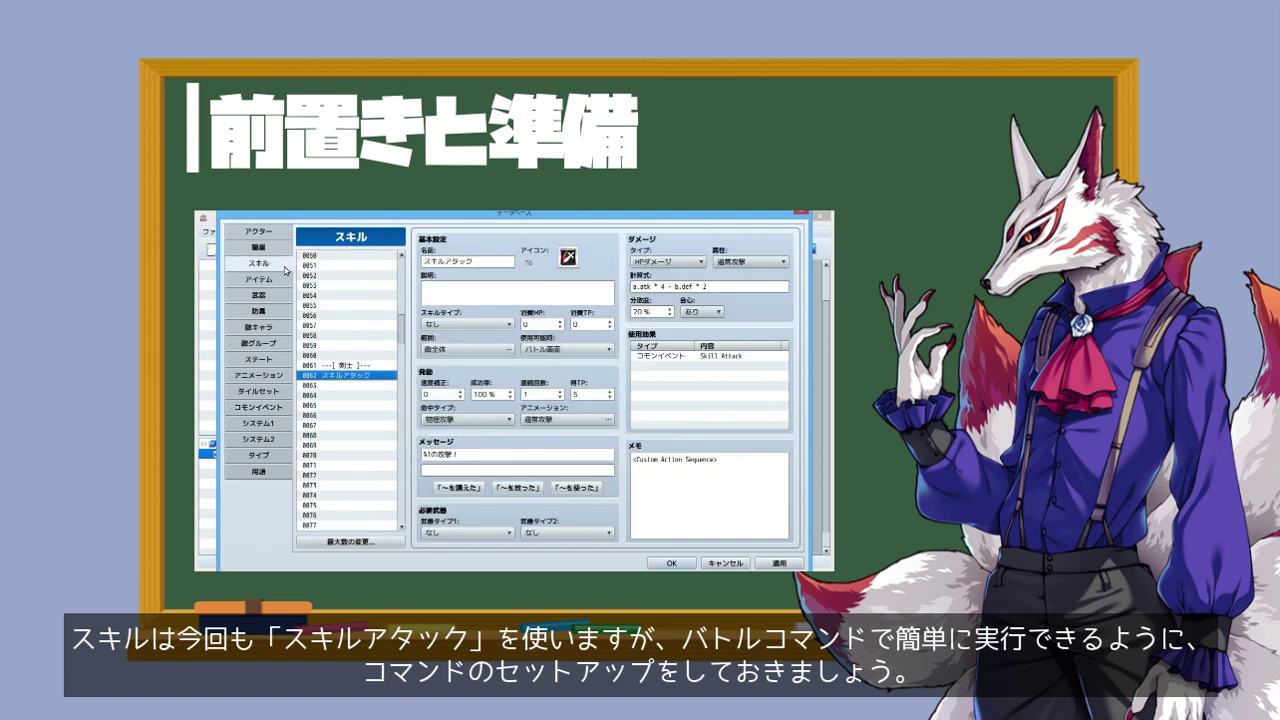
{"action": "double_click", "coordinate": [775, 360]}
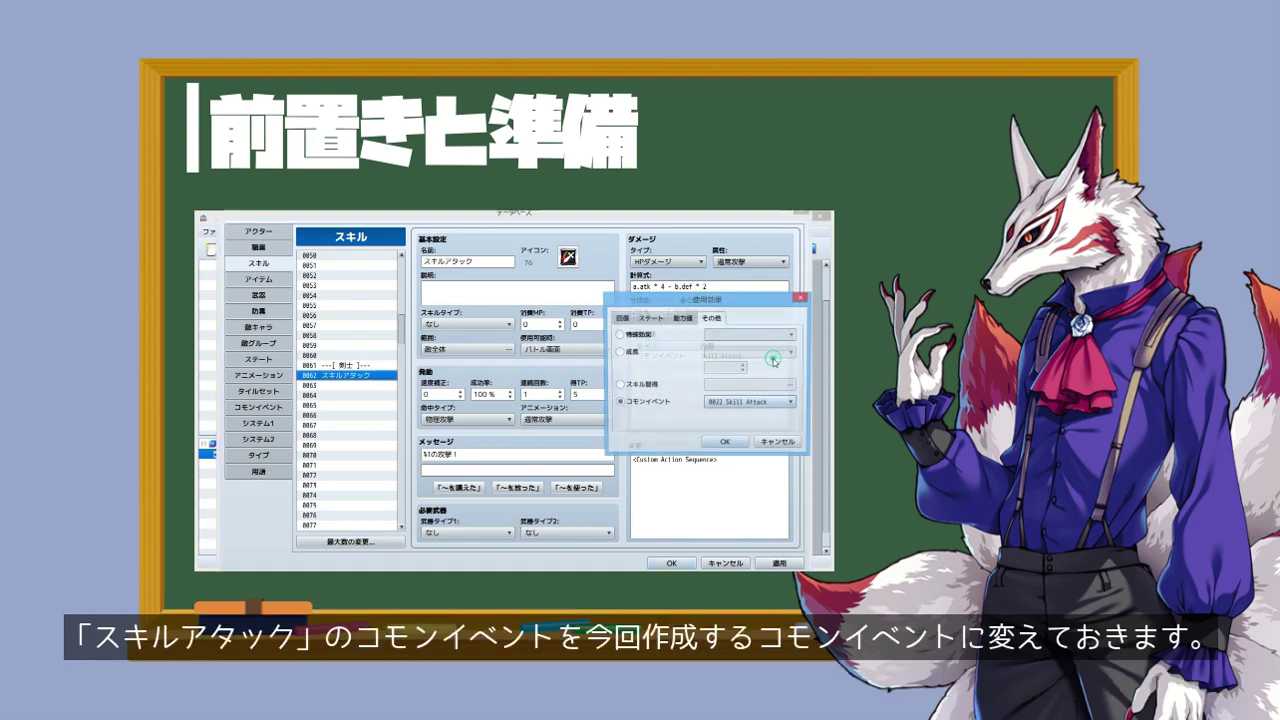
{"action": "left_click", "coordinate": [781, 404]}
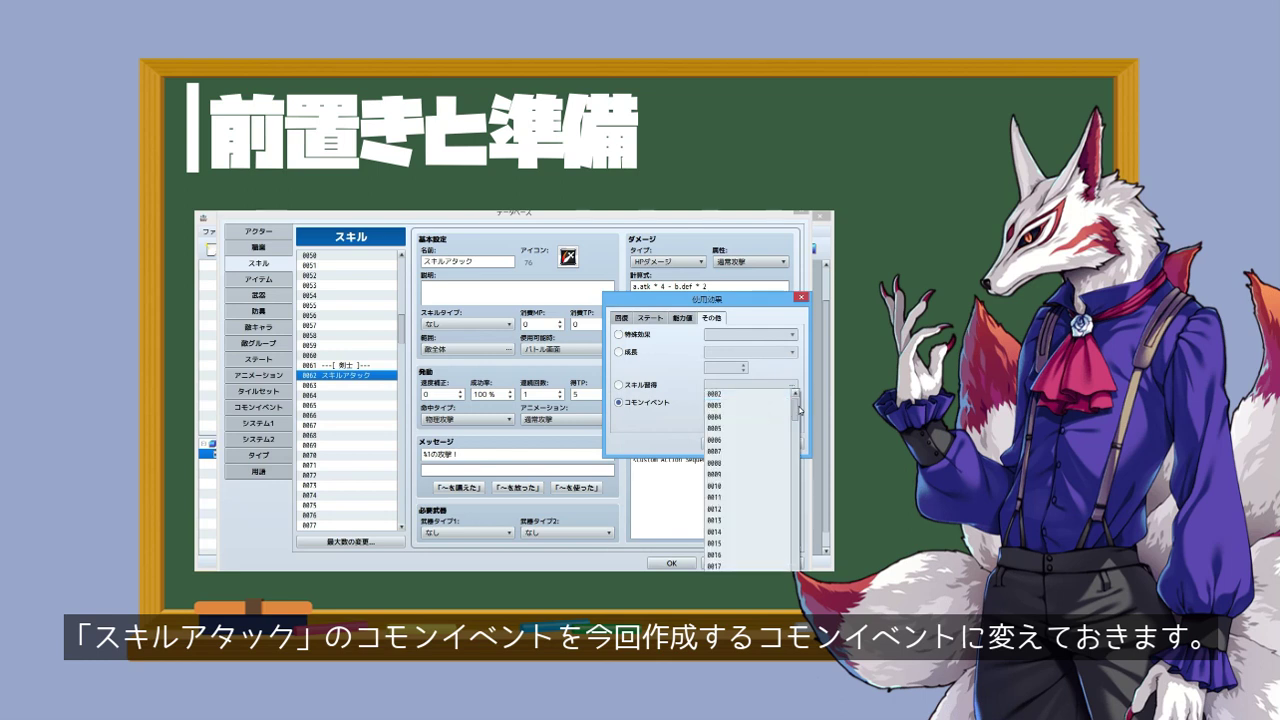
{"action": "scroll", "coordinate": [757, 480], "scroll_direction": "down", "scroll_amount": 4}
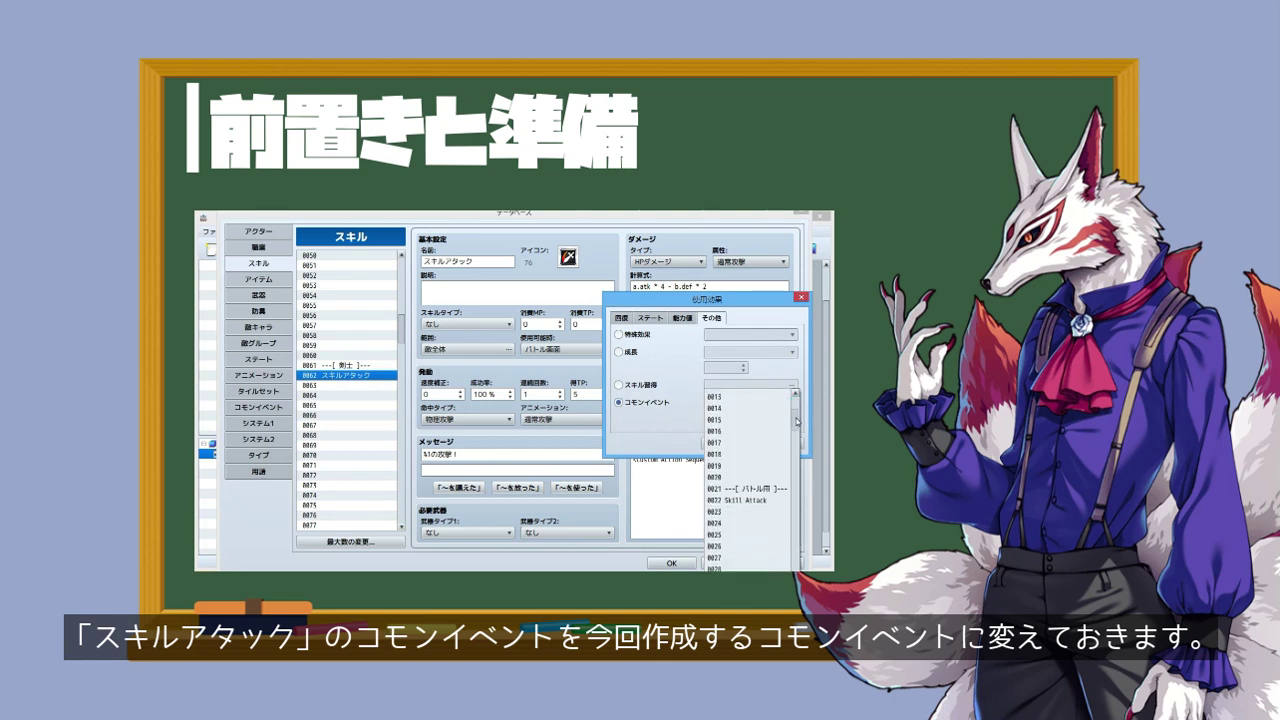
{"action": "left_click", "coordinate": [757, 500]}
{"action": "left_click", "coordinate": [733, 446]}
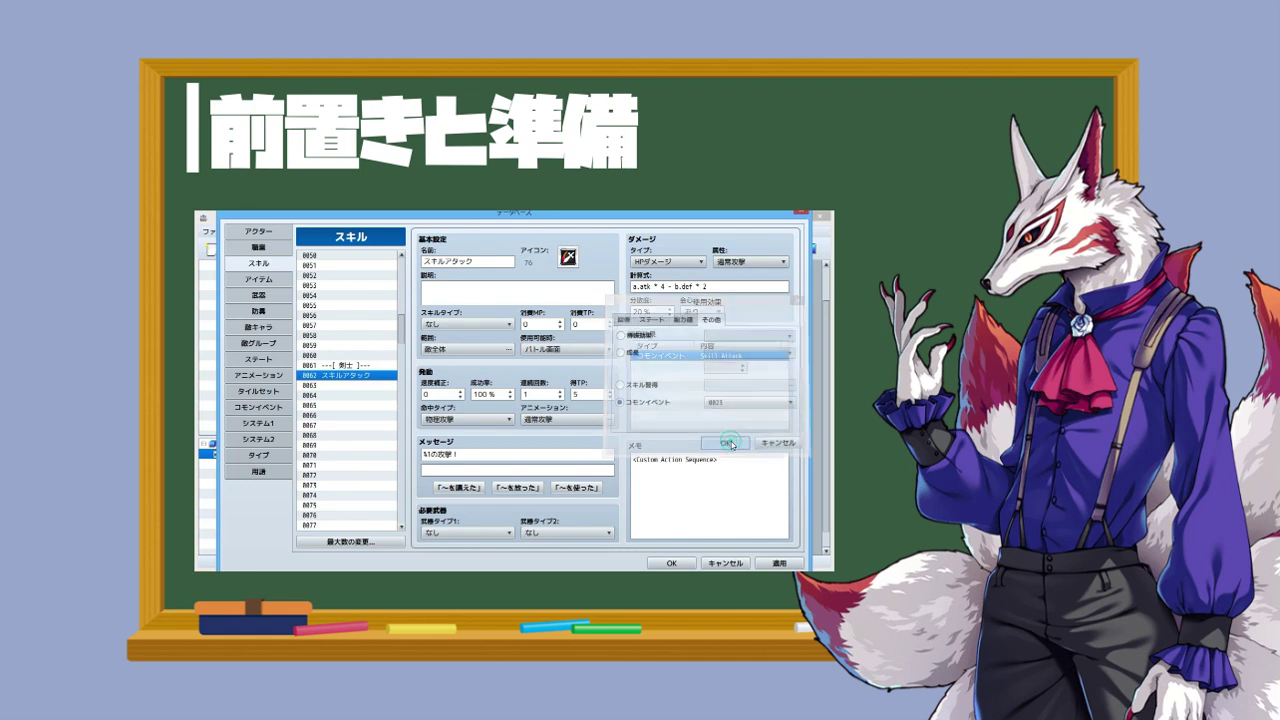
Step: Run a battle test of the enemy troop and use スキルアタック
{"action": "left_click", "coordinate": [259, 343]}
{"action": "left_click", "coordinate": [703, 262]}
{"action": "left_click", "coordinate": [560, 475]}
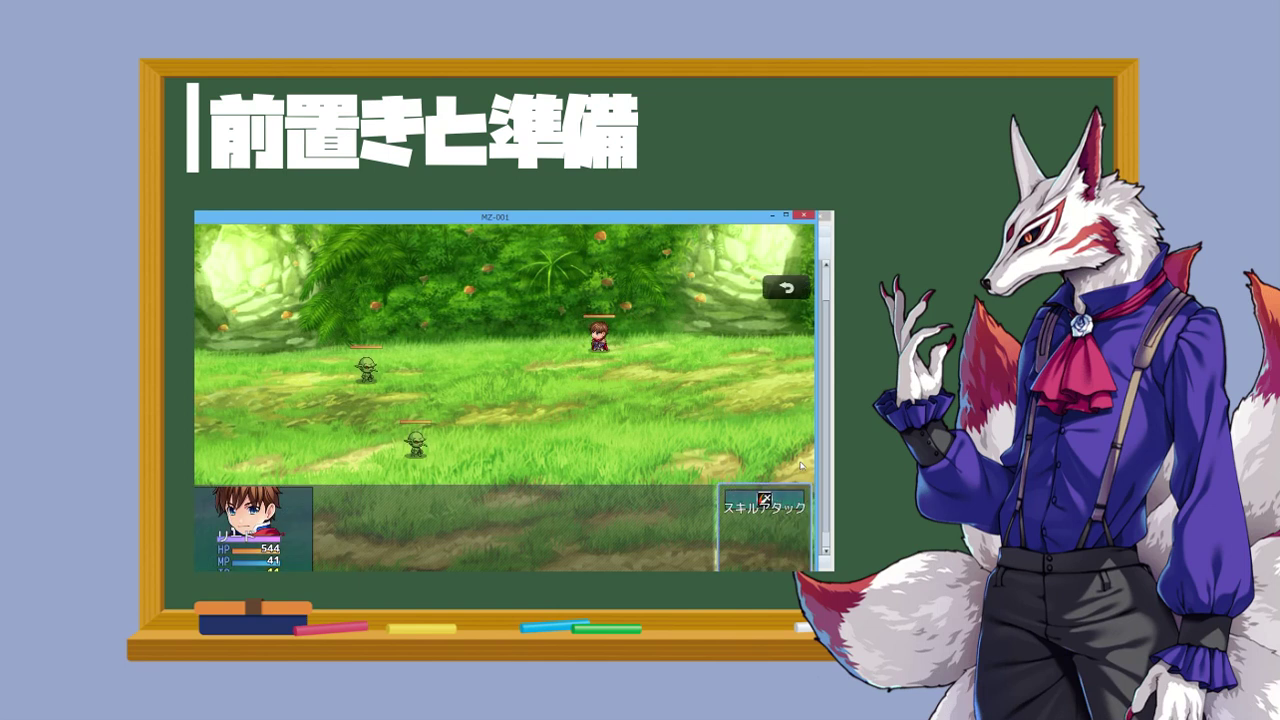
{"action": "key", "text": "Return"}
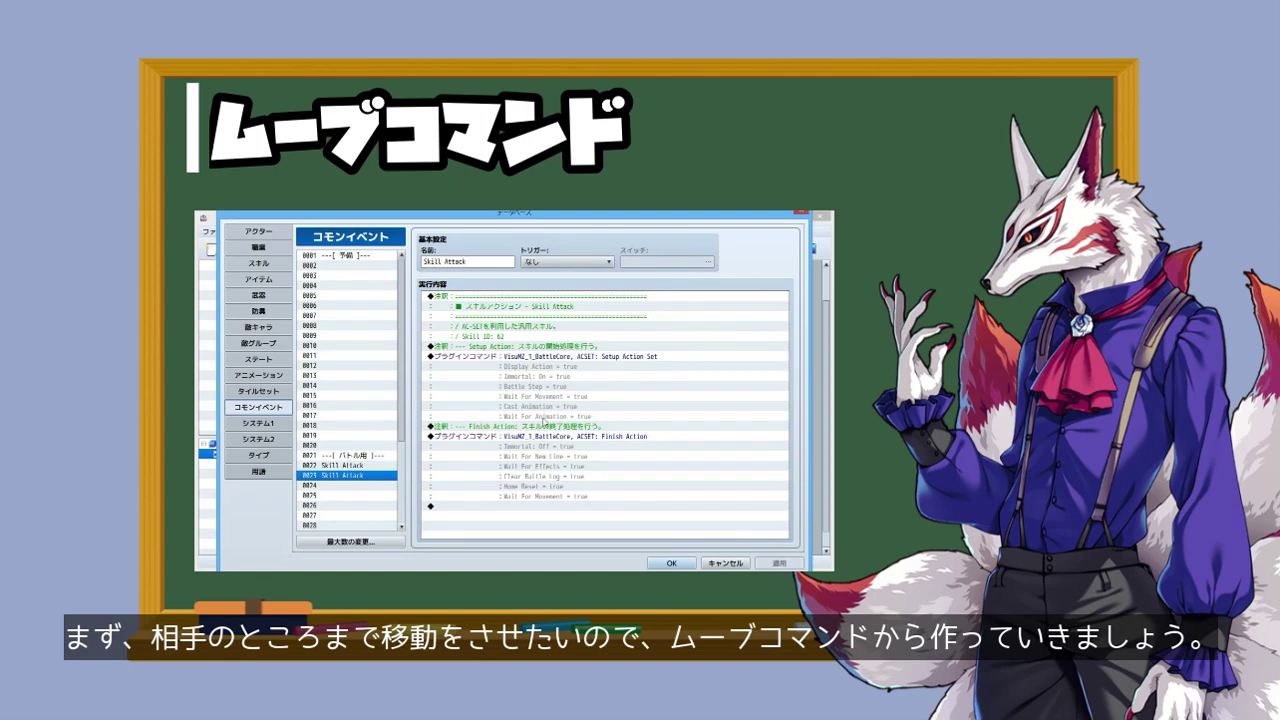
Step: Duplicate the Setup Action Set plugin command in common event 0023 and change the copy to MOVE: Move To Target(s)
{"action": "left_click", "coordinate": [550, 355]}
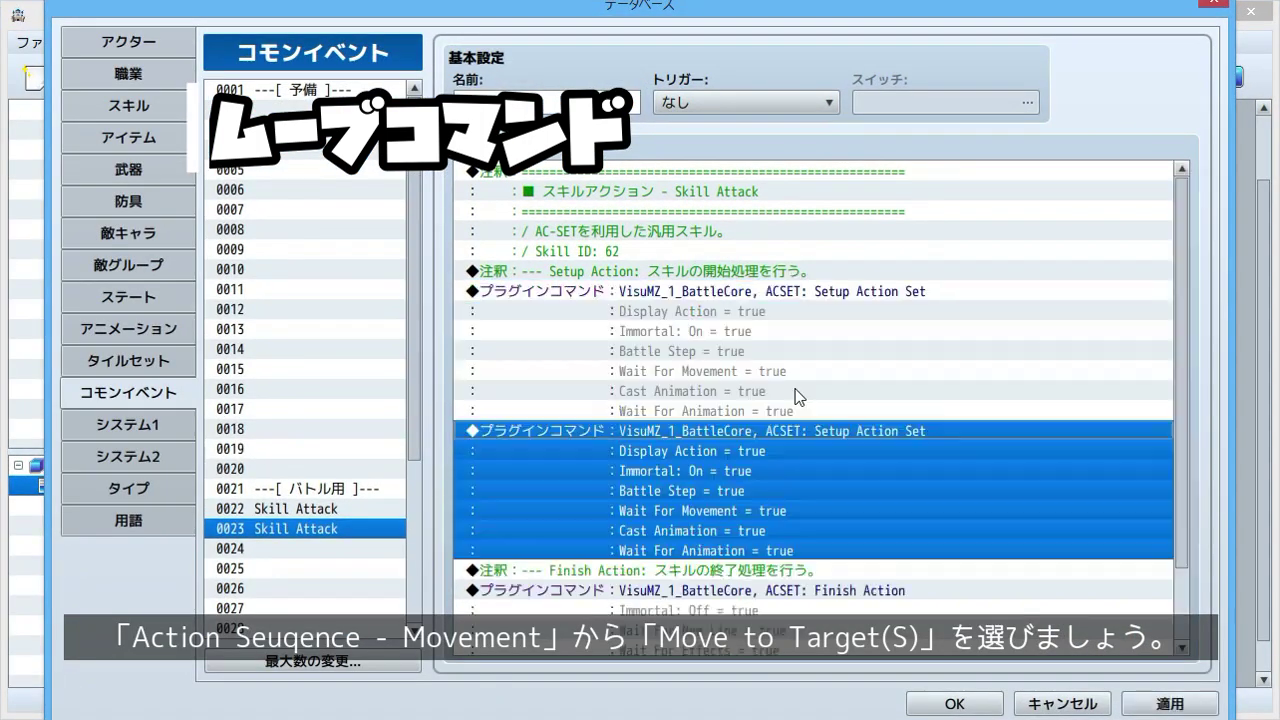
{"action": "double_click", "coordinate": [803, 412]}
{"action": "left_click", "coordinate": [1023, 227]}
{"action": "left_click_drag", "start_coordinate": [1120, 290], "coordinate": [1098, 660]}
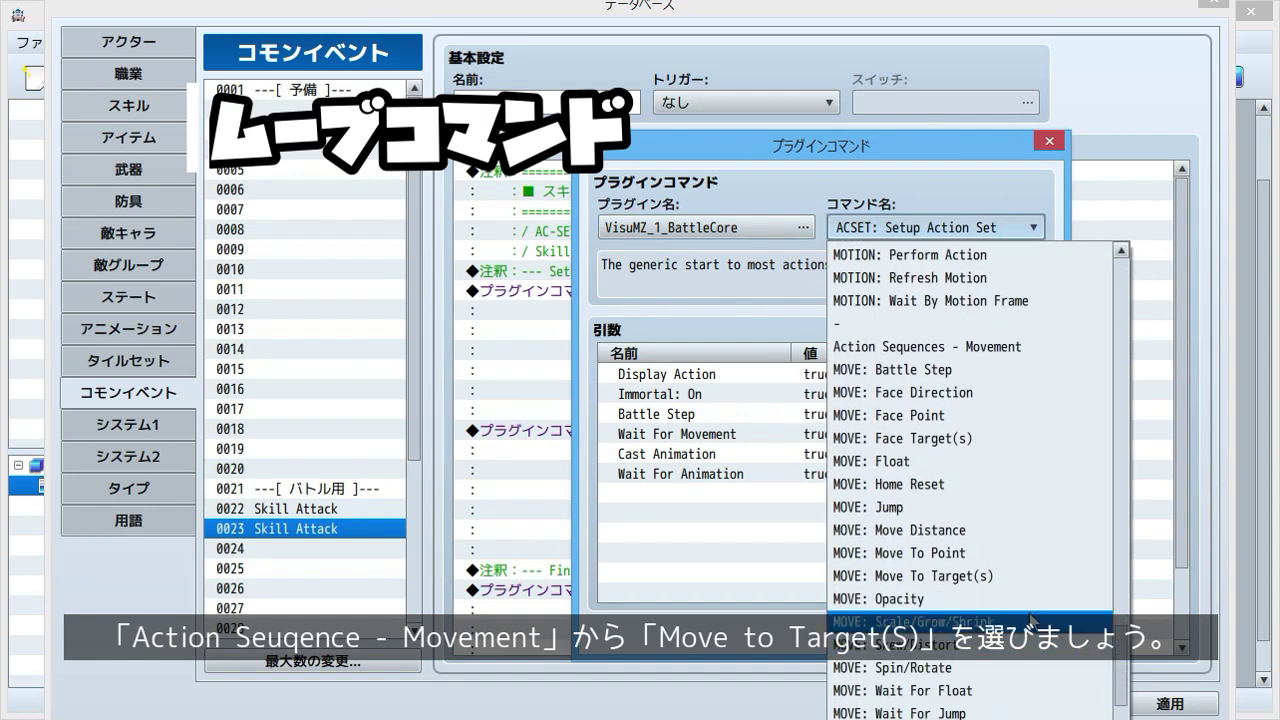
{"action": "left_click", "coordinate": [960, 576]}
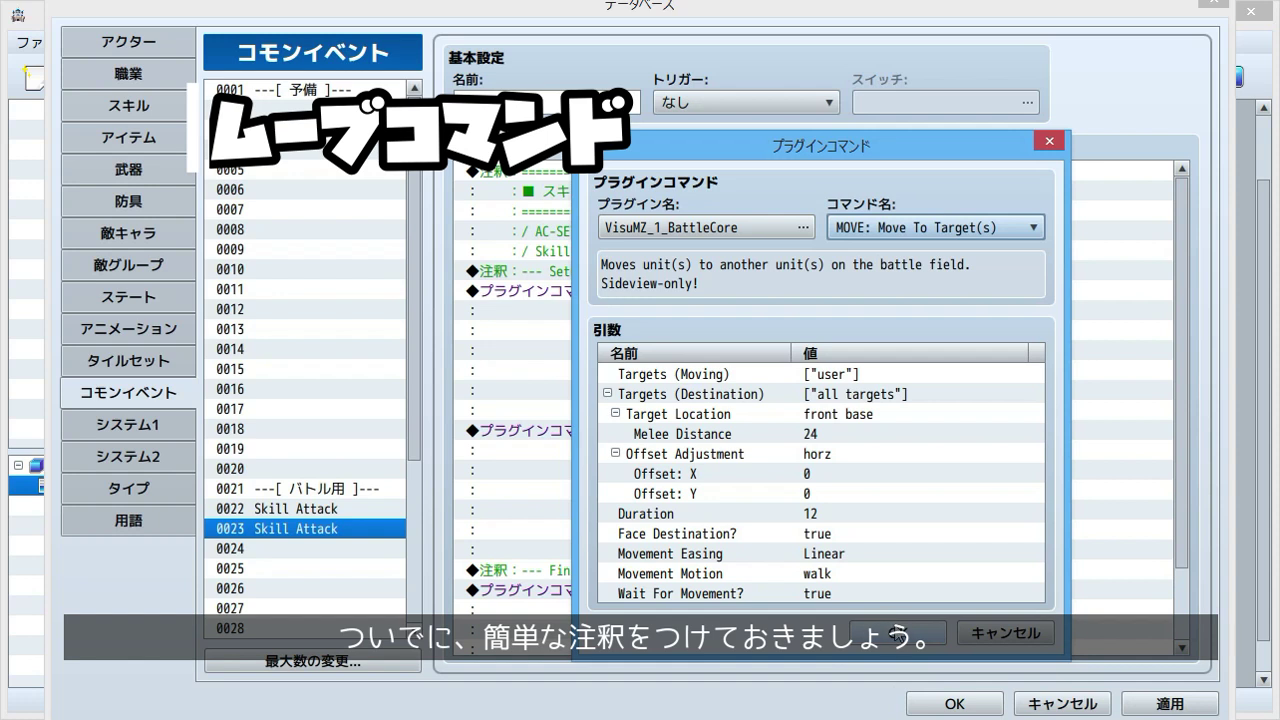
{"action": "left_click", "coordinate": [897, 633]}
Step: Copy the Setup Action comment above the Move To Target(s) command and change its text to "--- Movement: 移動アクション"
{"action": "left_click", "coordinate": [660, 271]}
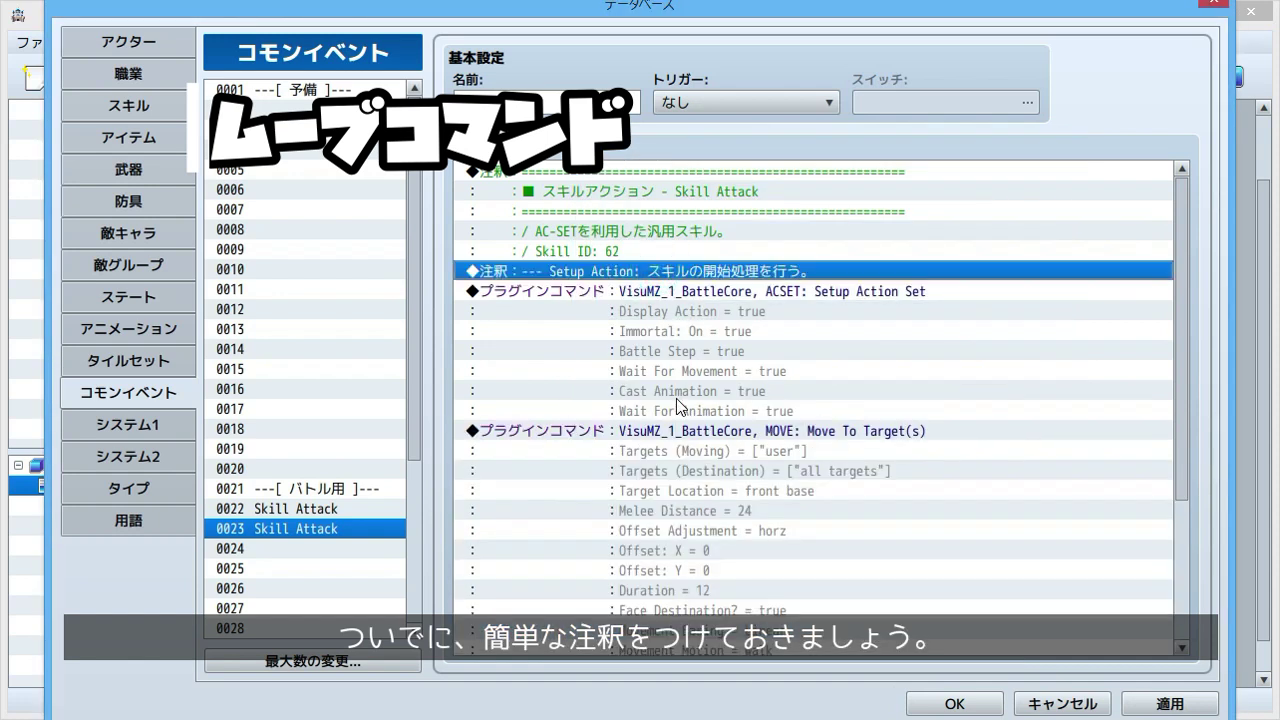
{"action": "left_click", "coordinate": [704, 438]}
{"action": "key", "text": "ctrl+v"}
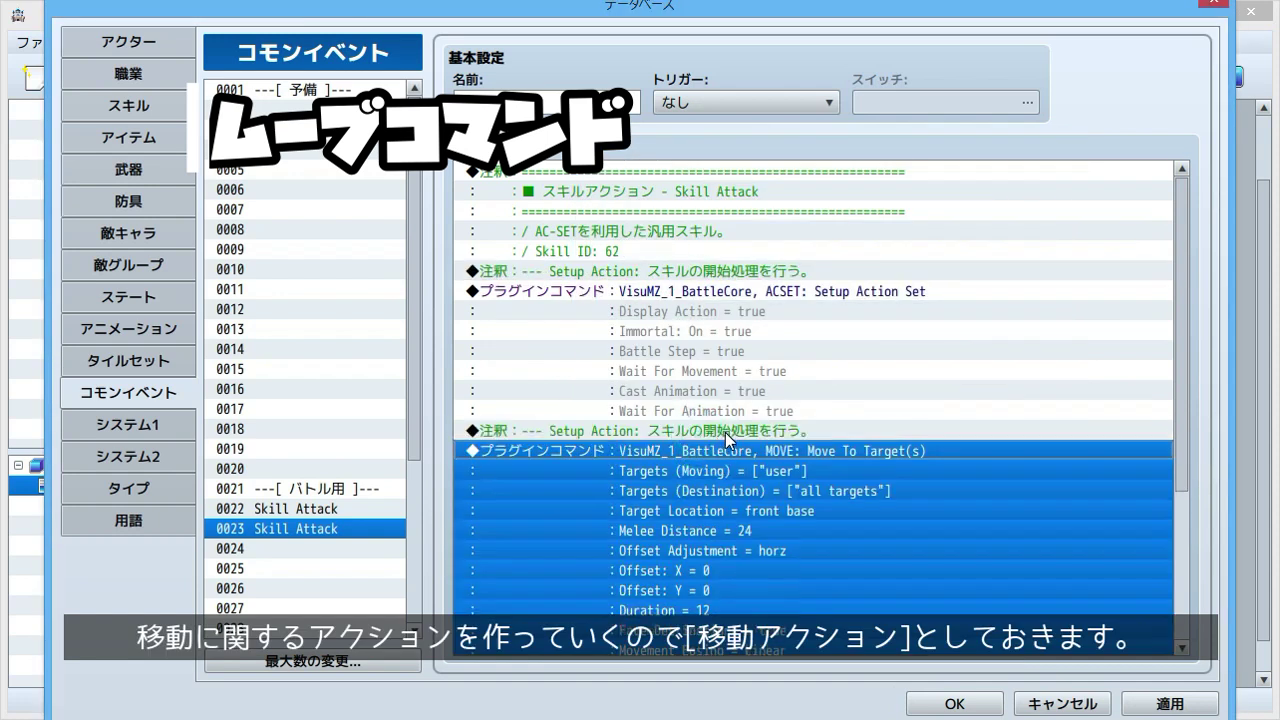
{"action": "double_click", "coordinate": [737, 430]}
{"action": "key", "text": "ctrl+a"}
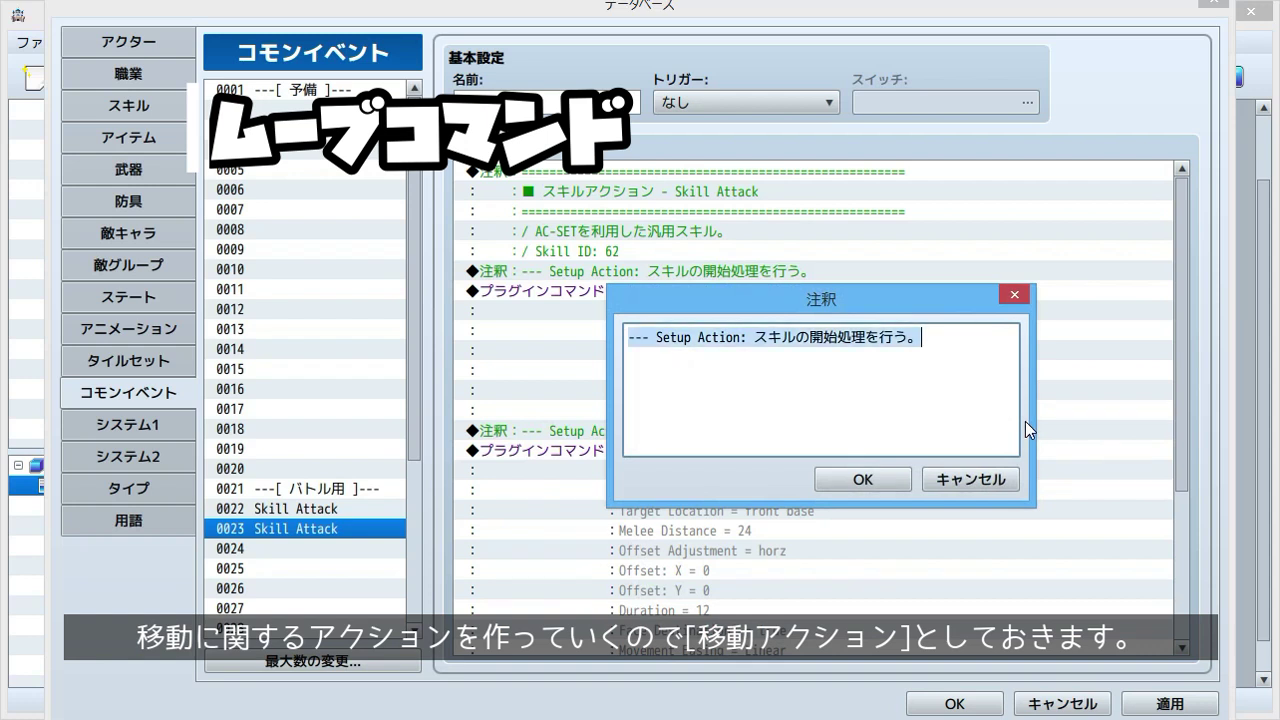
{"action": "type", "text": "--- Movem"}
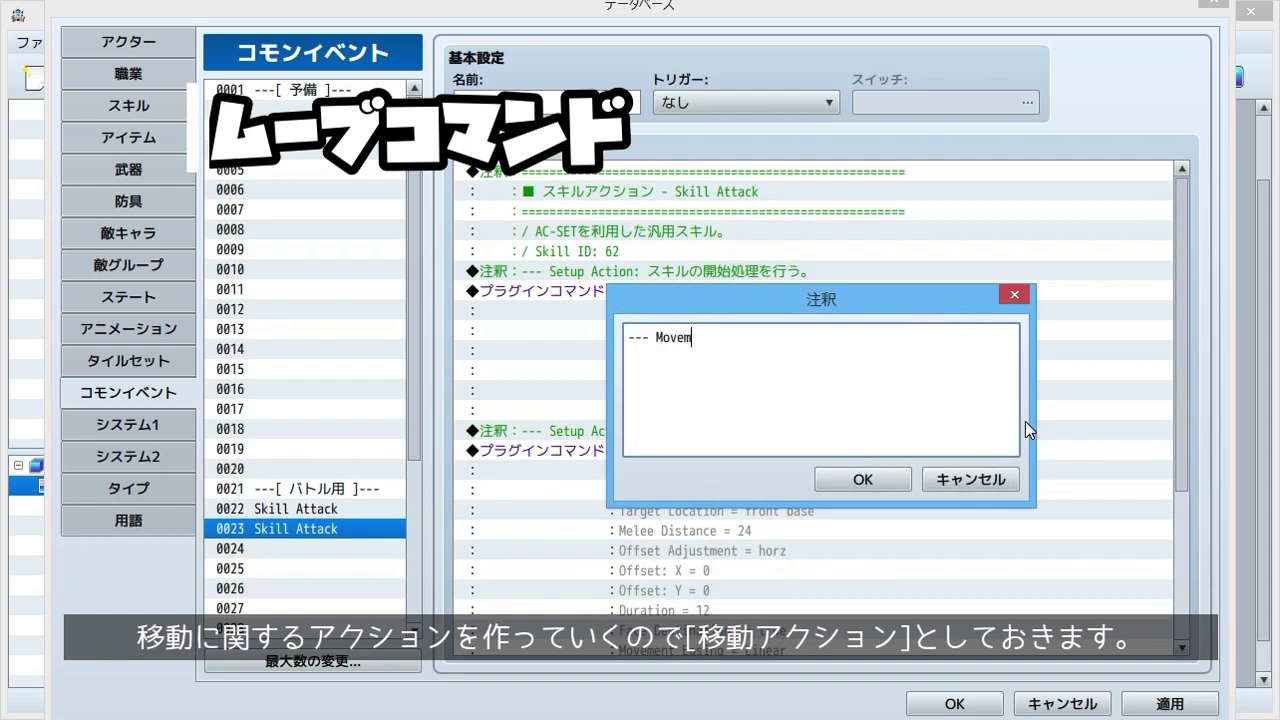
{"action": "type", "text": "ent: 移動アクション"}
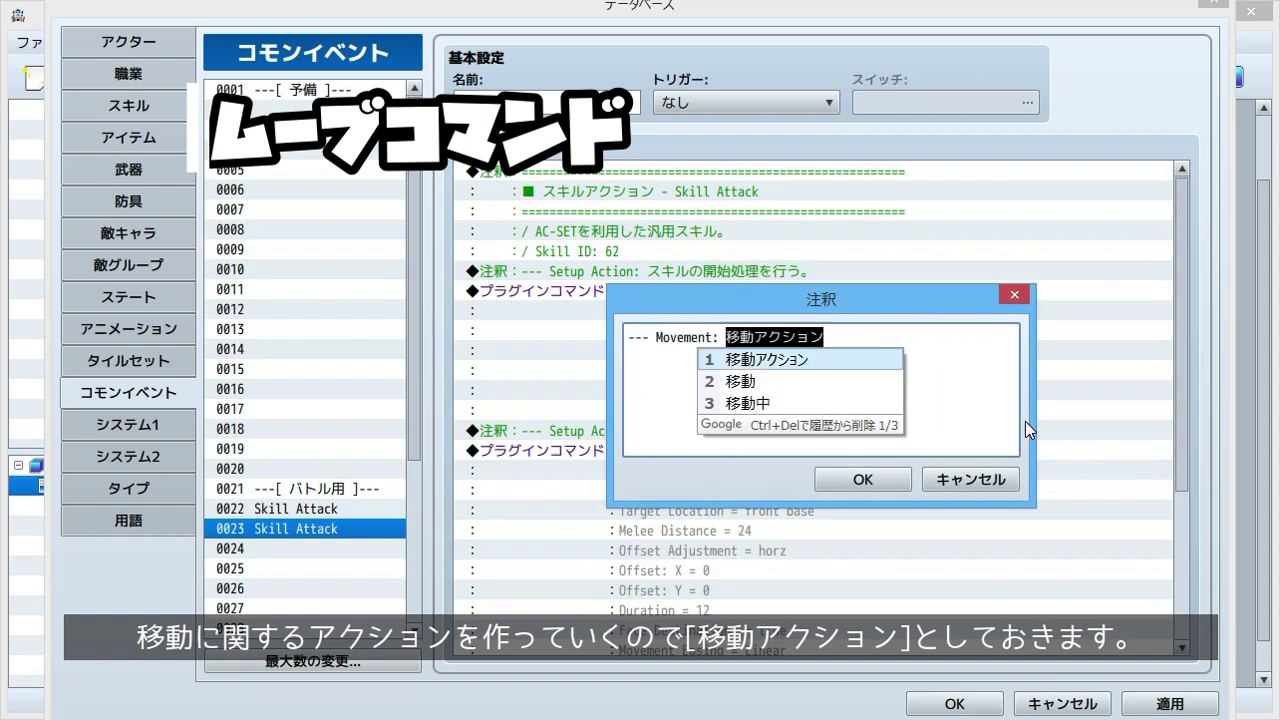
{"action": "left_click", "coordinate": [866, 479]}
{"action": "left_click", "coordinate": [972, 492]}
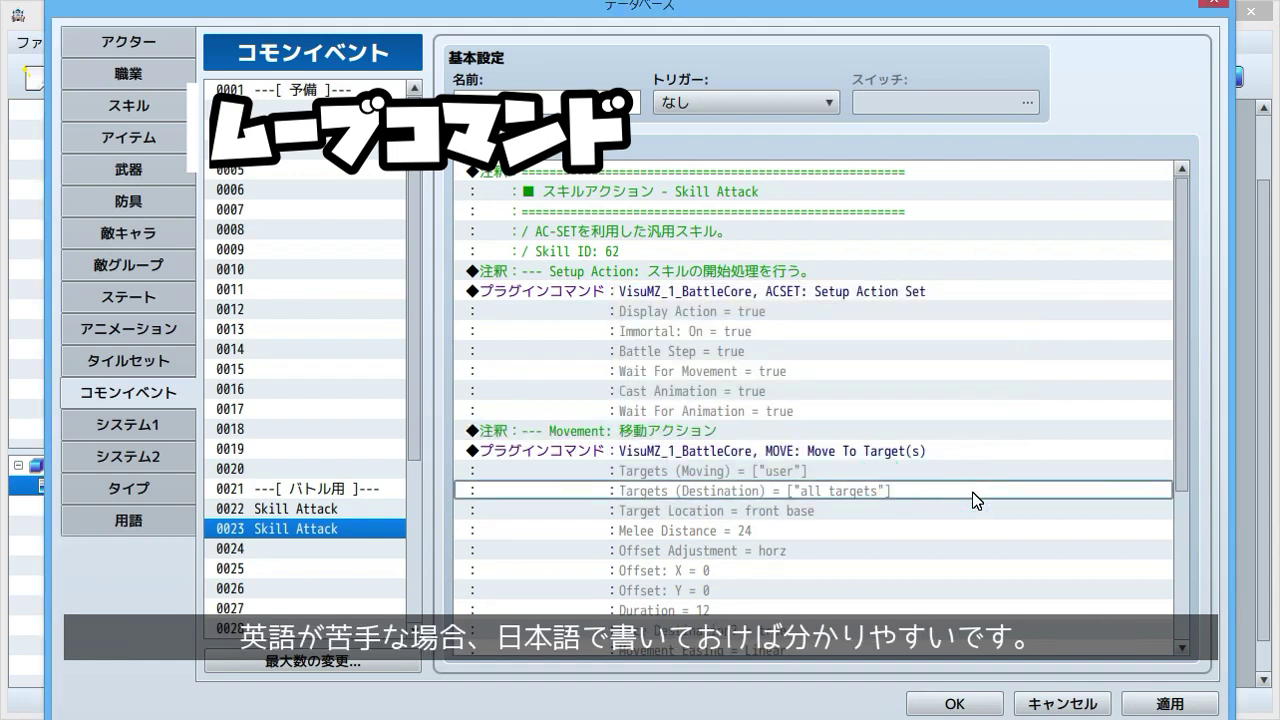
Step: Edit the Move To Target(s) command and set Targets (Destination) to current target
{"action": "scroll", "coordinate": [1030, 432], "scroll_direction": "down", "scroll_amount": 3}
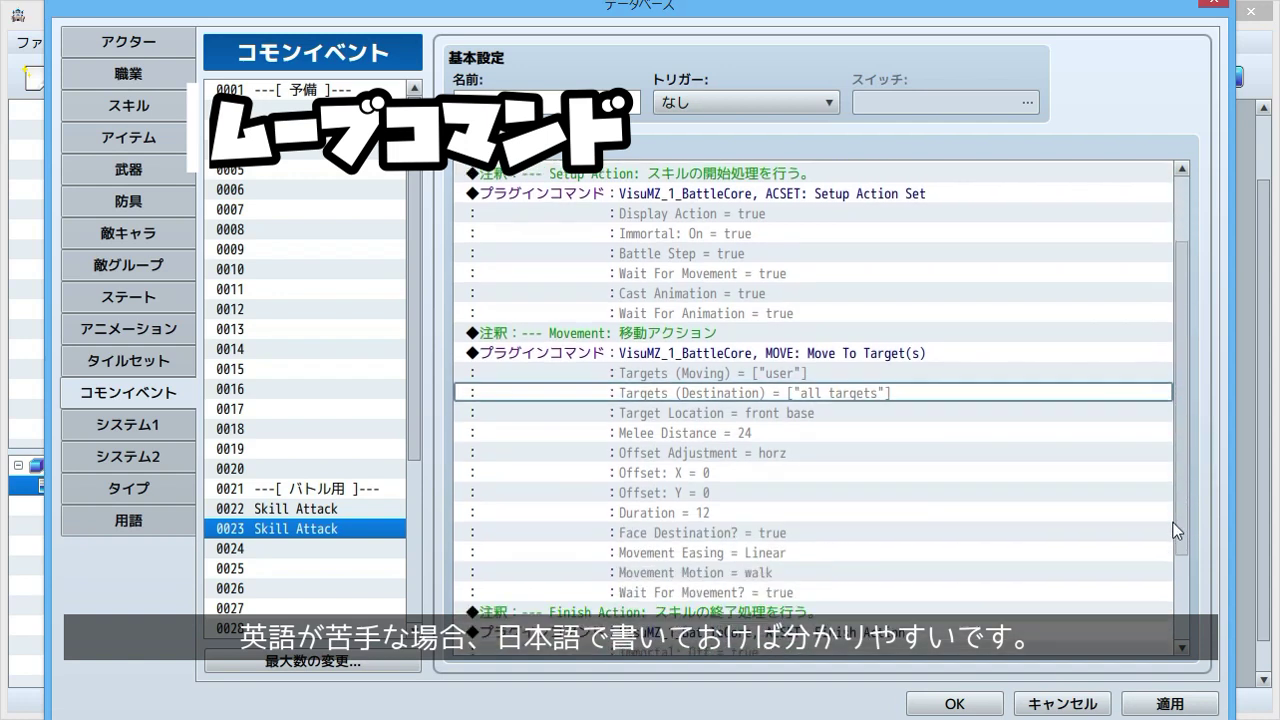
{"action": "right_click", "coordinate": [918, 310]}
{"action": "left_click", "coordinate": [1013, 346]}
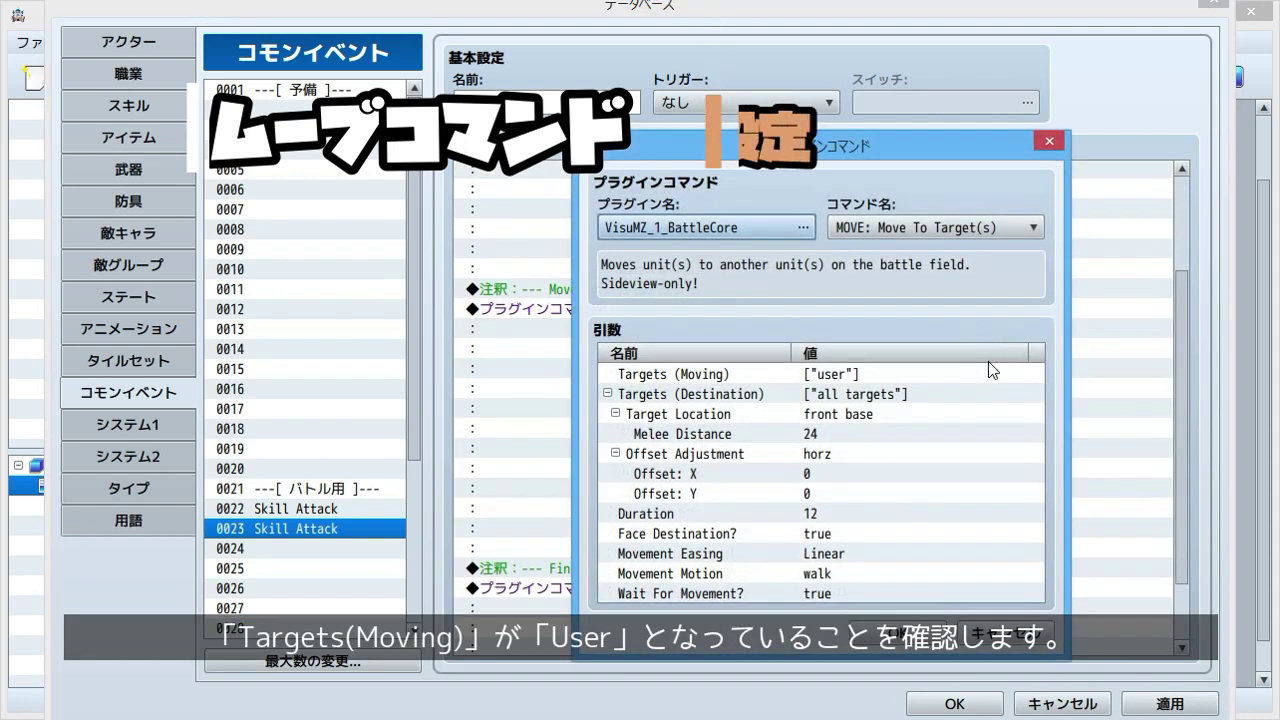
{"action": "left_click", "coordinate": [989, 376]}
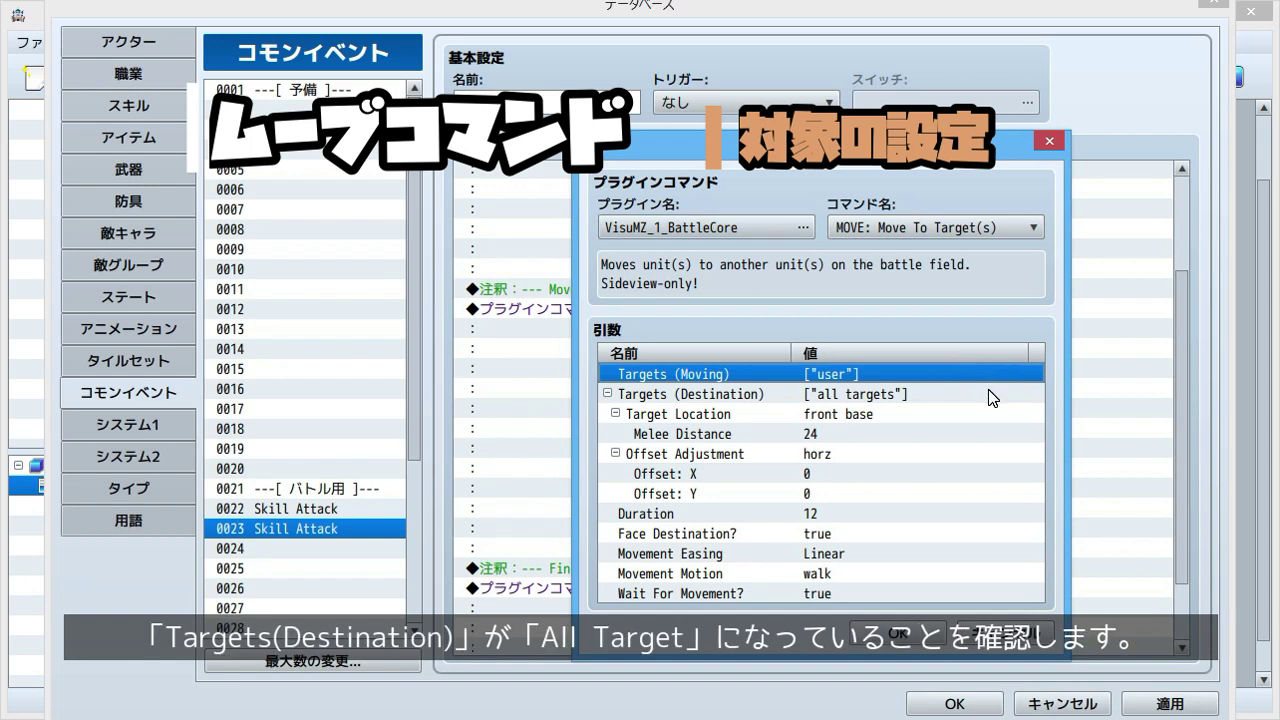
{"action": "left_click", "coordinate": [989, 394]}
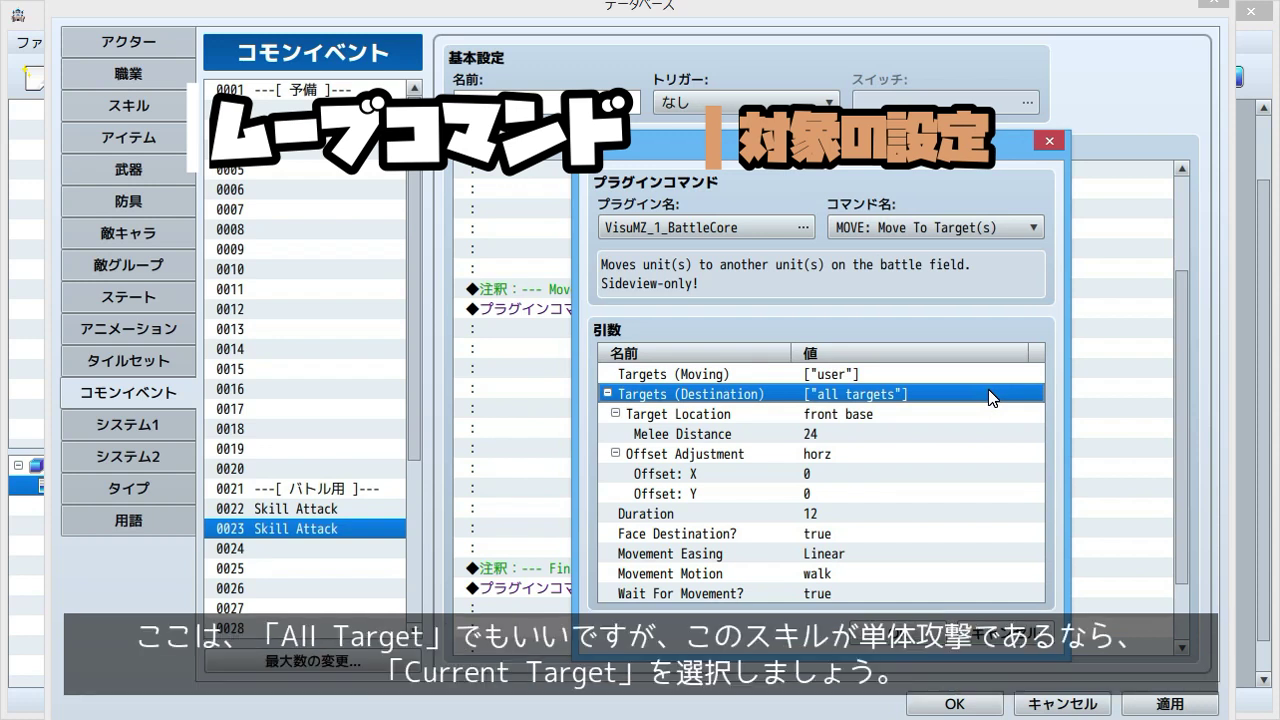
{"action": "double_click", "coordinate": [988, 394]}
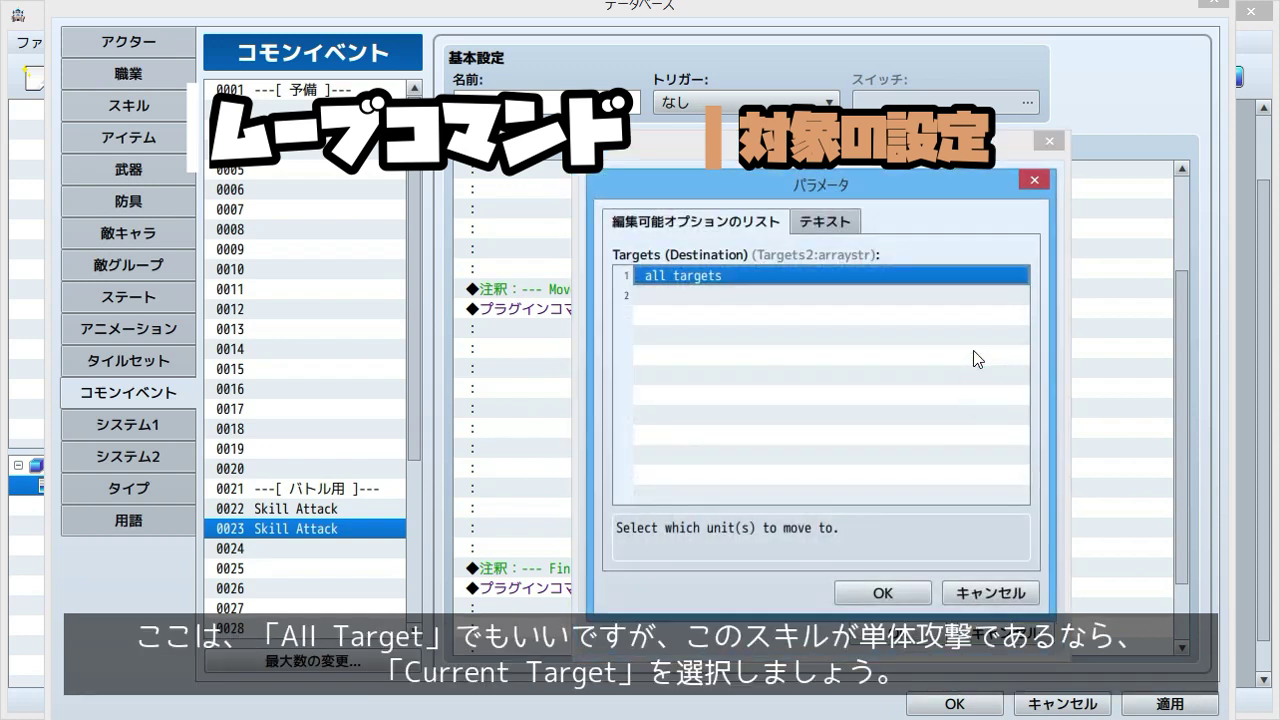
{"action": "double_click", "coordinate": [932, 275]}
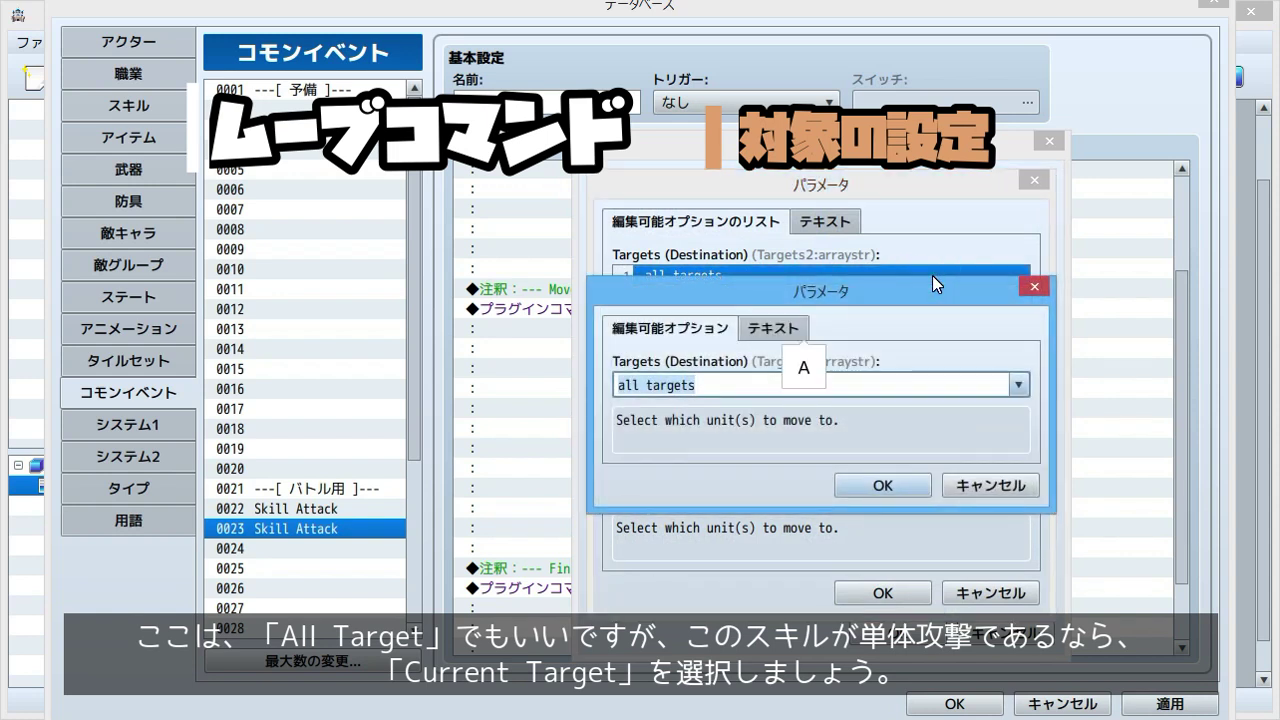
{"action": "type", "text": "c"}
{"action": "left_click", "coordinate": [890, 486]}
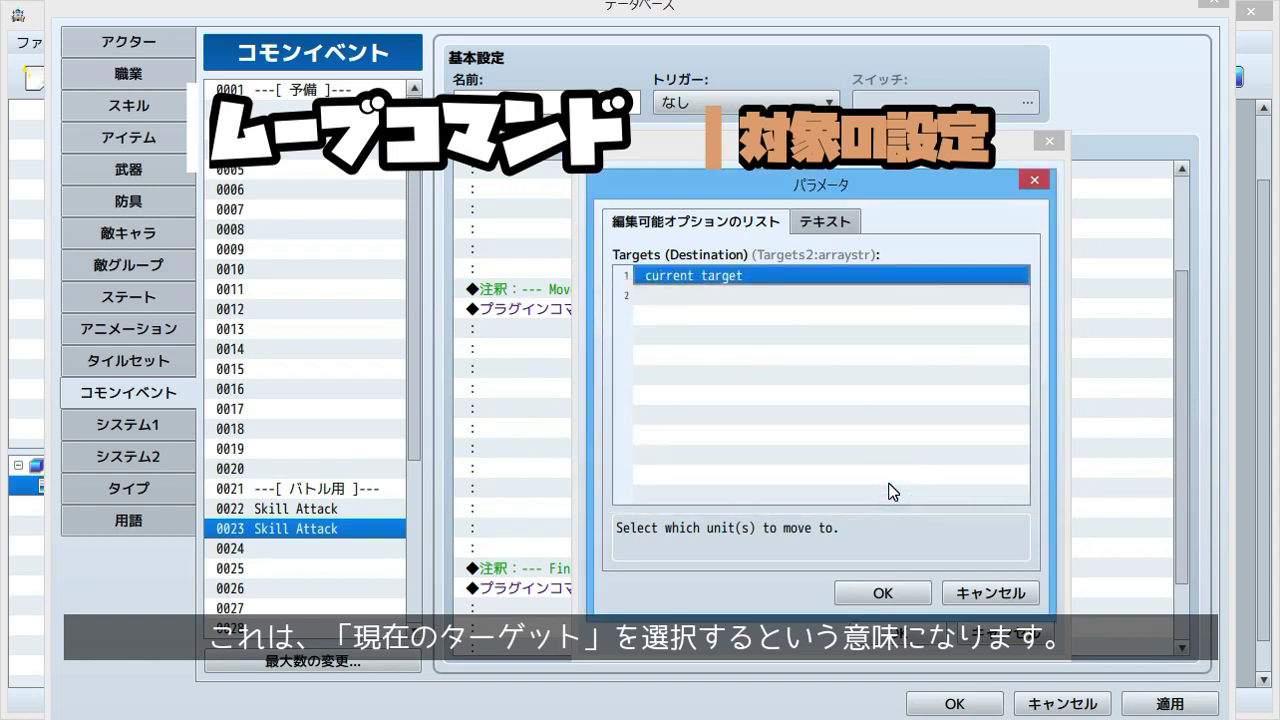
{"action": "left_click", "coordinate": [883, 593]}
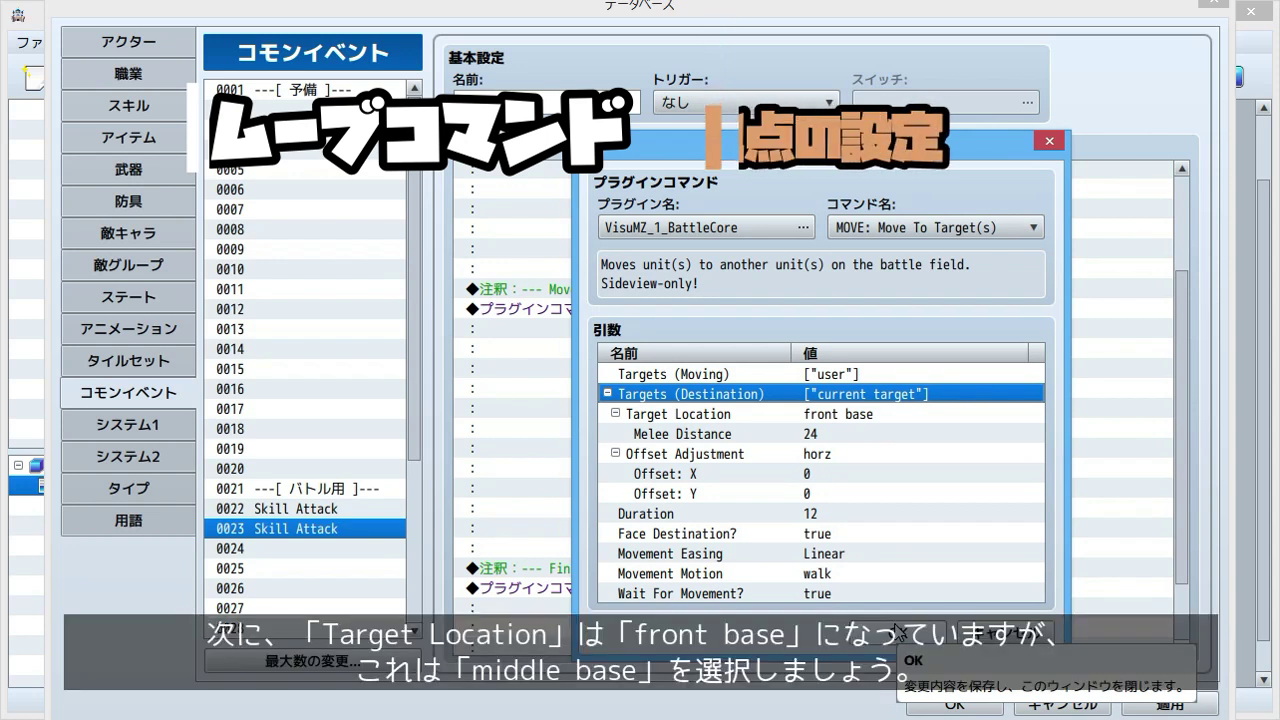
Step: Set the Target Location of the Move To Target(s) command to middle base
{"action": "left_click", "coordinate": [963, 418]}
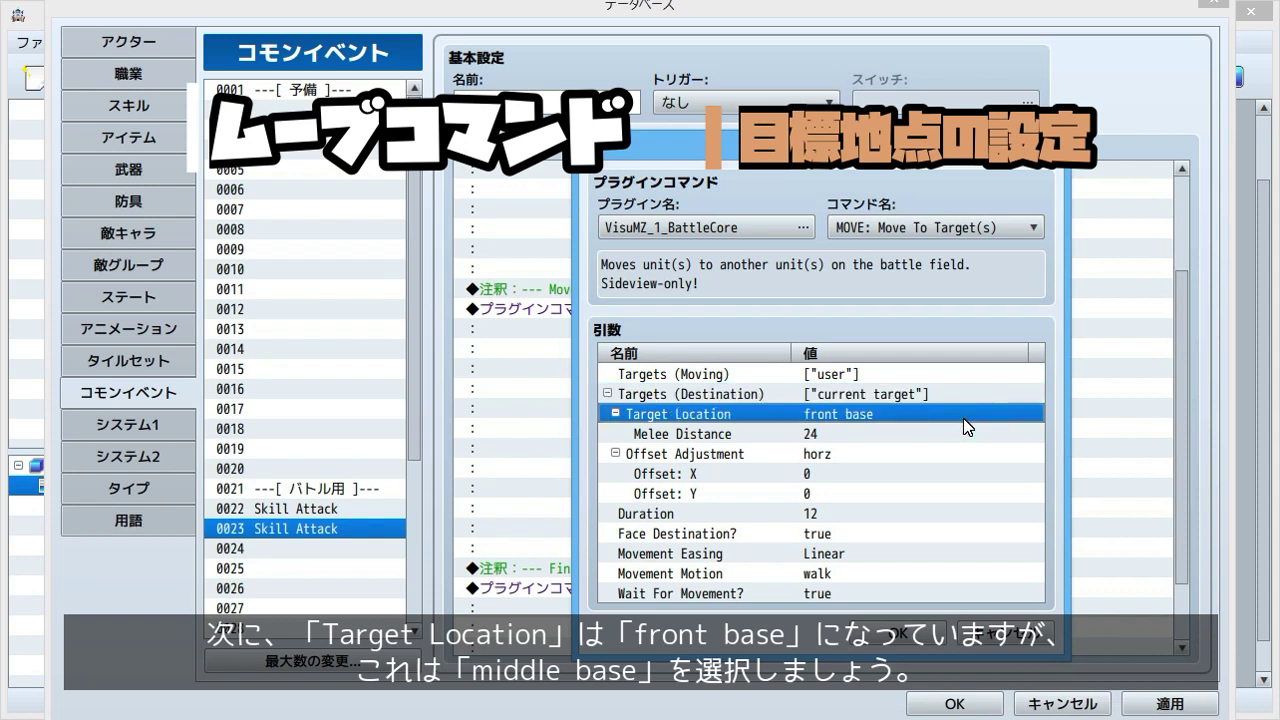
{"action": "double_click", "coordinate": [963, 418]}
{"action": "left_click", "coordinate": [1018, 386]}
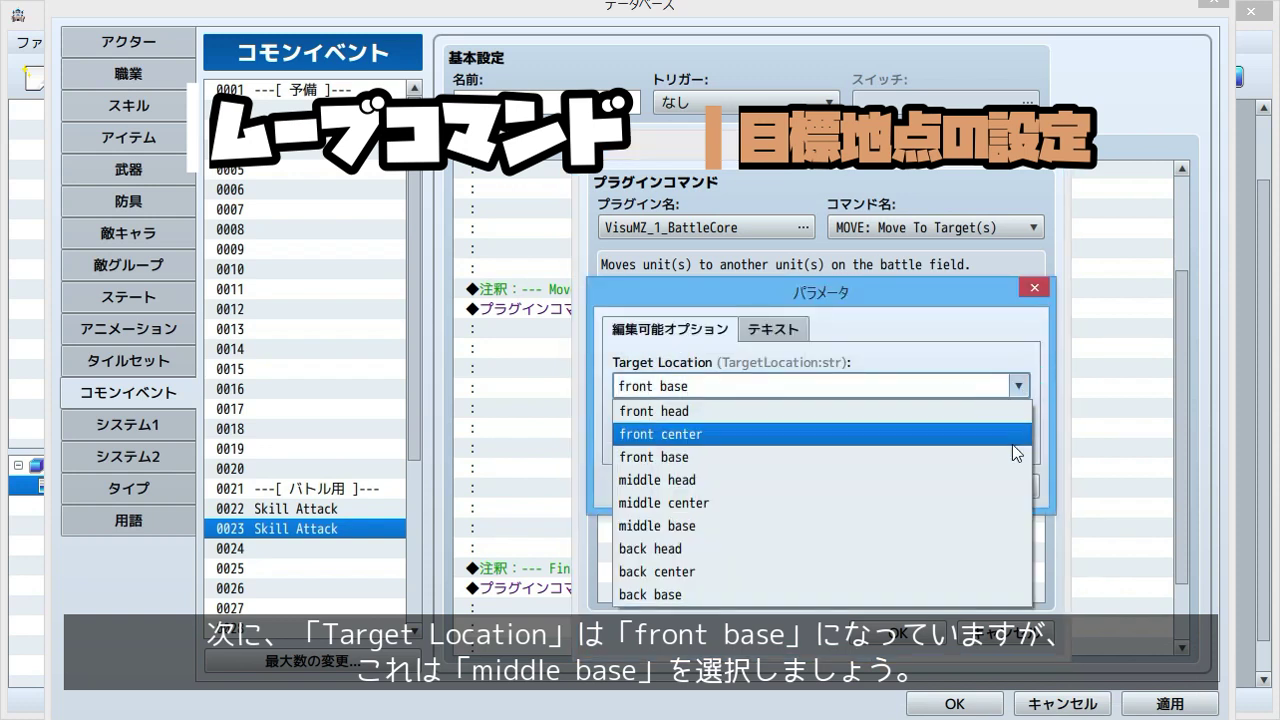
{"action": "left_click", "coordinate": [1003, 522]}
{"action": "left_click", "coordinate": [891, 487]}
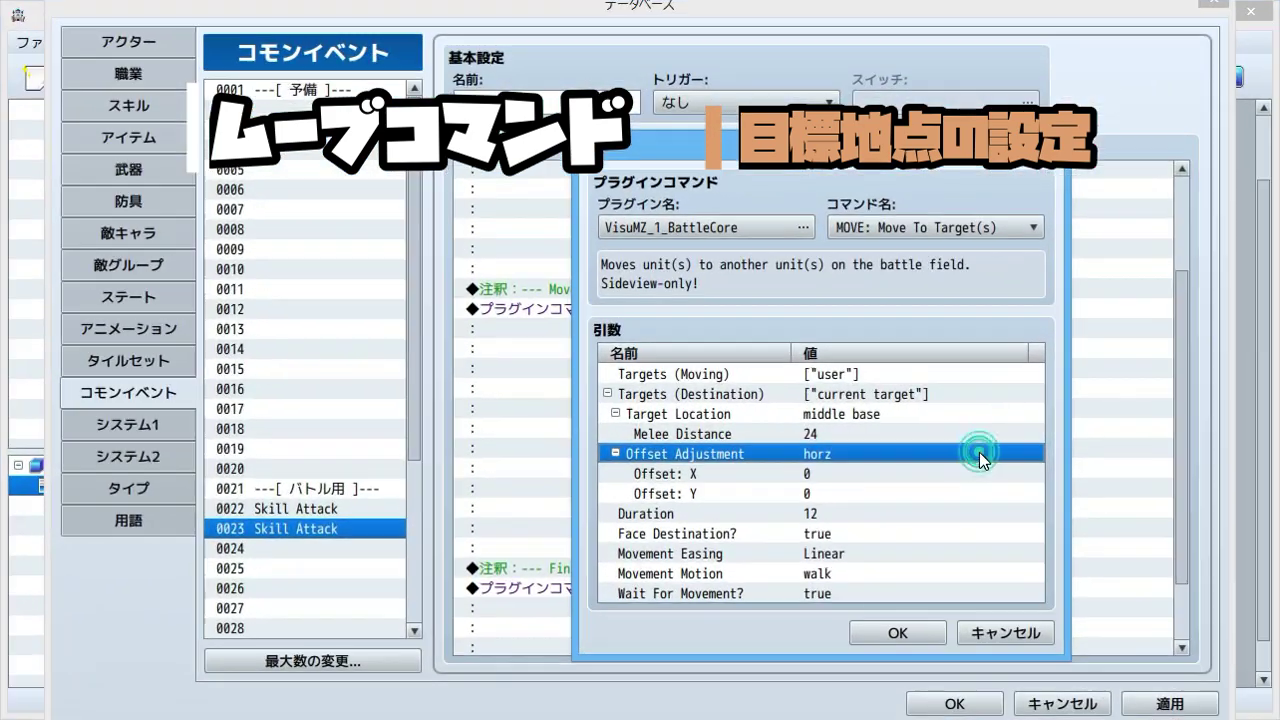
Step: Keep Offset Adjustment on Horizontal, set Offset: X to -50 and save the Move To Target(s) command
{"action": "double_click", "coordinate": [686, 442]}
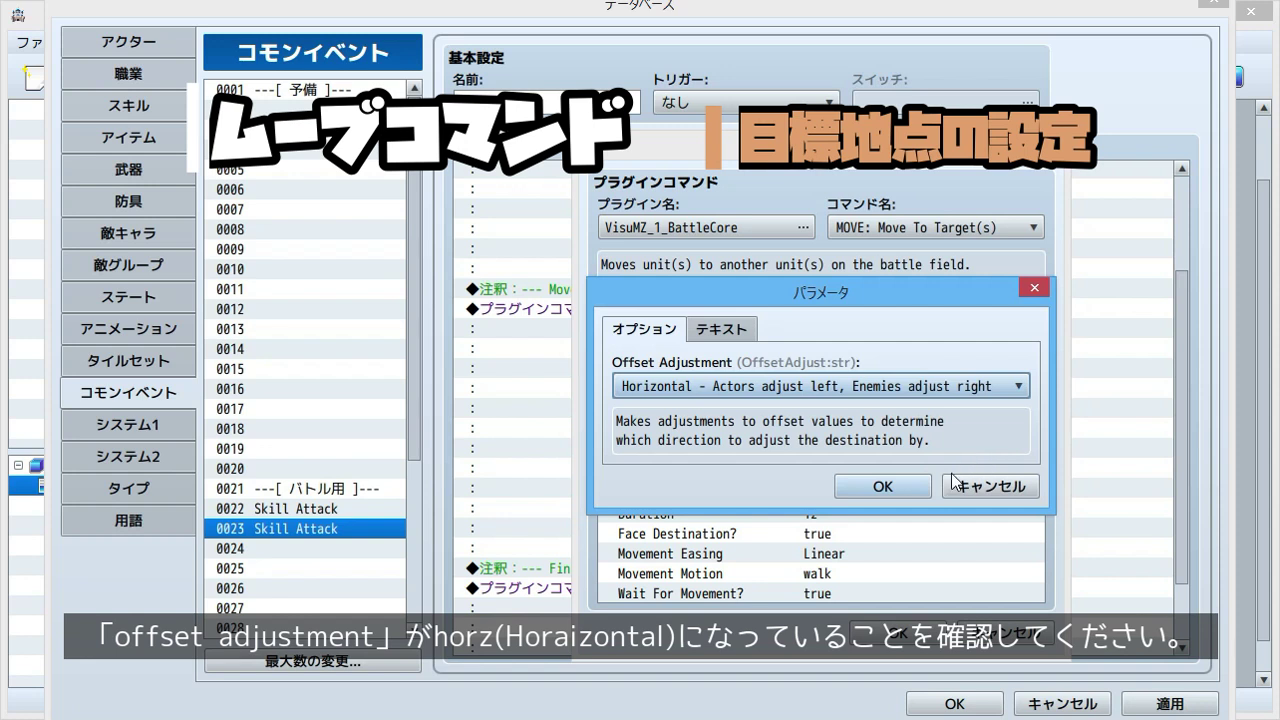
{"action": "left_click", "coordinate": [882, 486]}
{"action": "left_click", "coordinate": [891, 473]}
{"action": "double_click", "coordinate": [891, 473]}
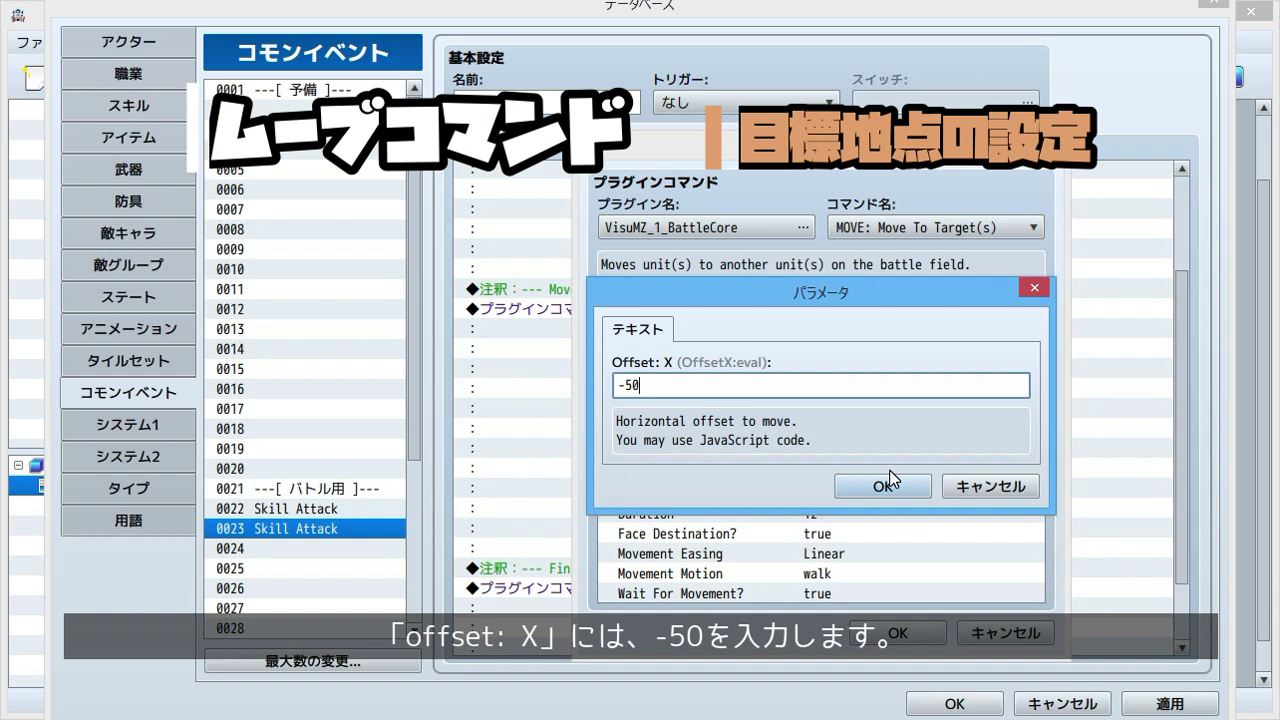
{"action": "left_click", "coordinate": [887, 485]}
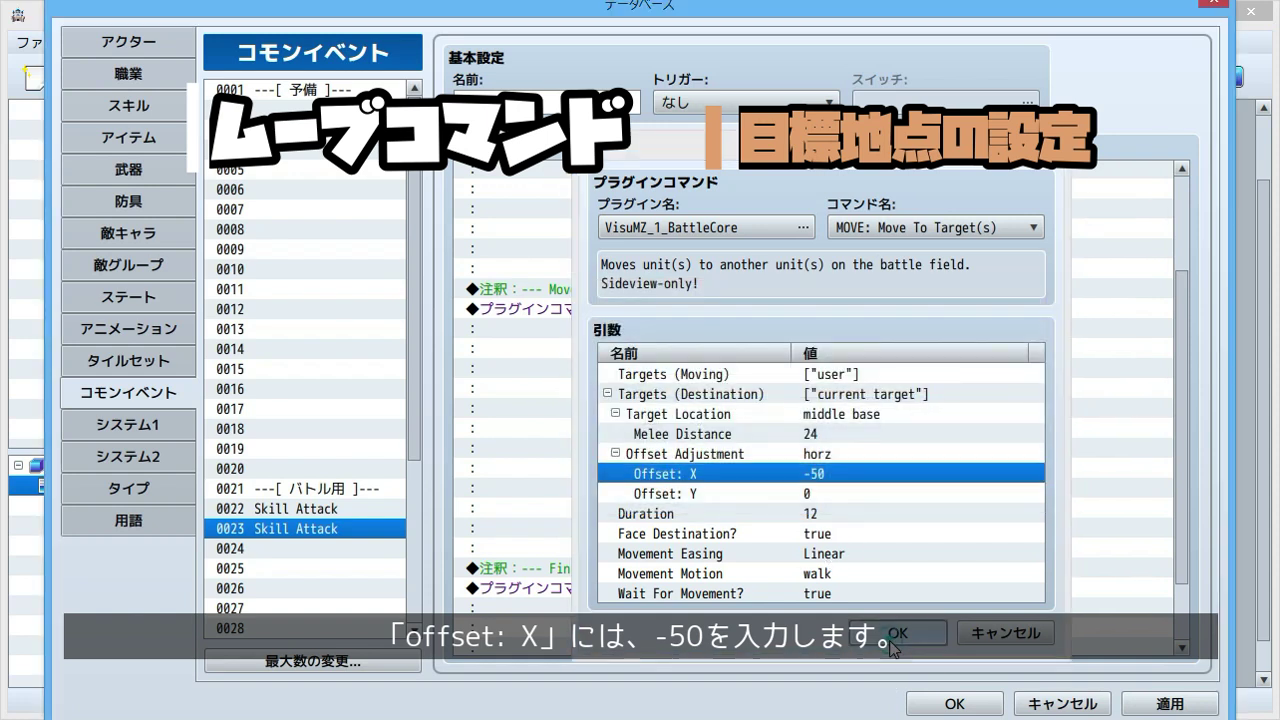
{"action": "left_click", "coordinate": [893, 633]}
Step: Insert a Wait command between the Move To Target(s) command and the Finish Action comment
{"action": "scroll", "coordinate": [791, 544], "scroll_direction": "down", "scroll_amount": 4}
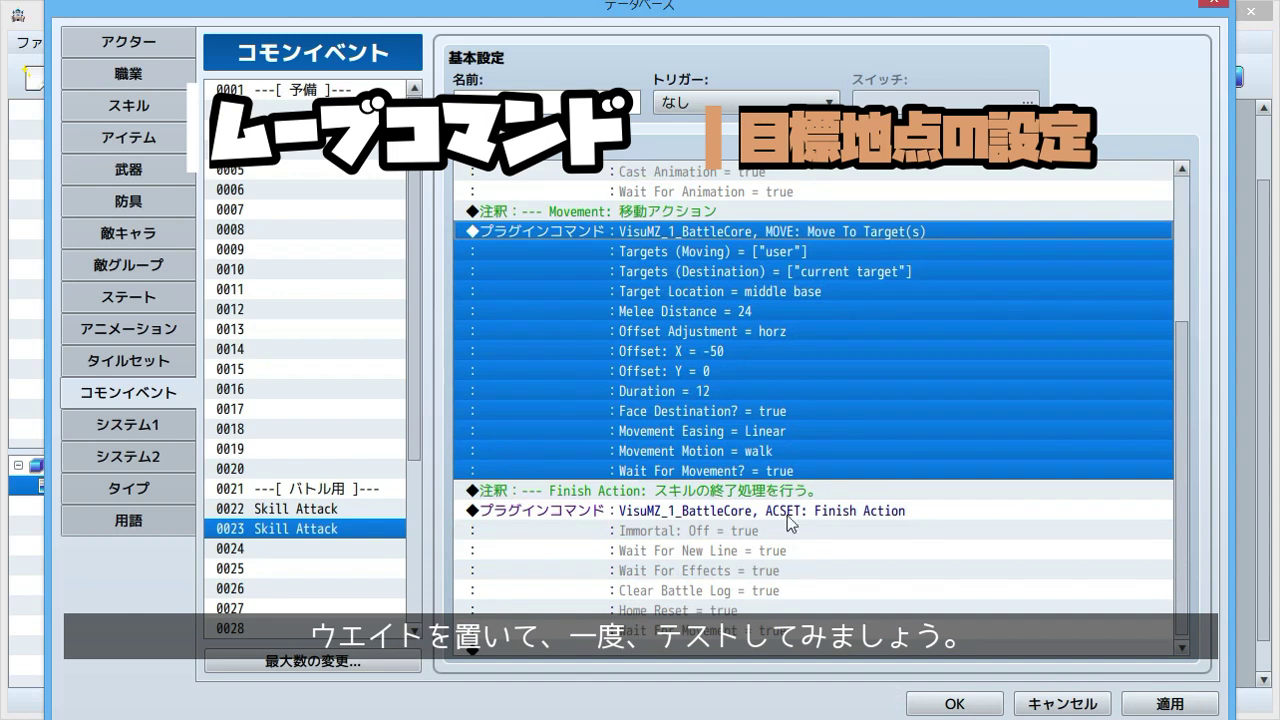
{"action": "left_click", "coordinate": [786, 490]}
{"action": "key", "text": "Insert"}
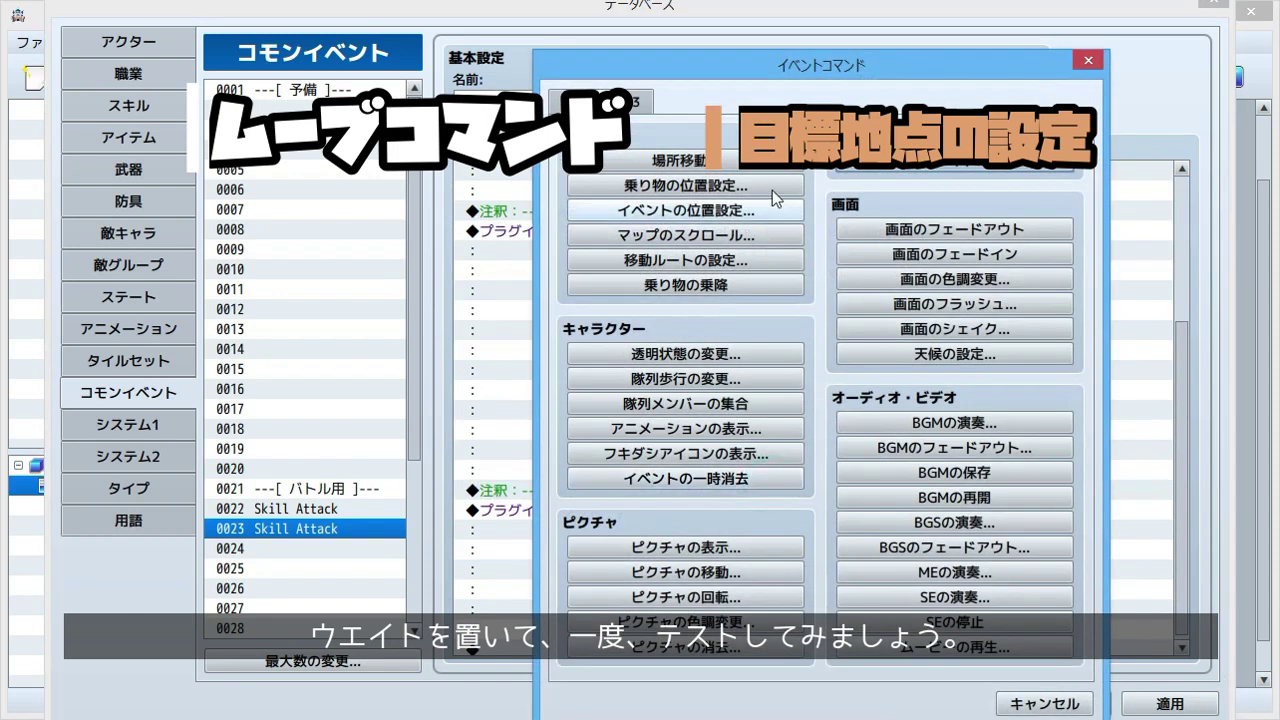
{"action": "left_click", "coordinate": [905, 162]}
{"action": "left_click", "coordinate": [790, 447]}
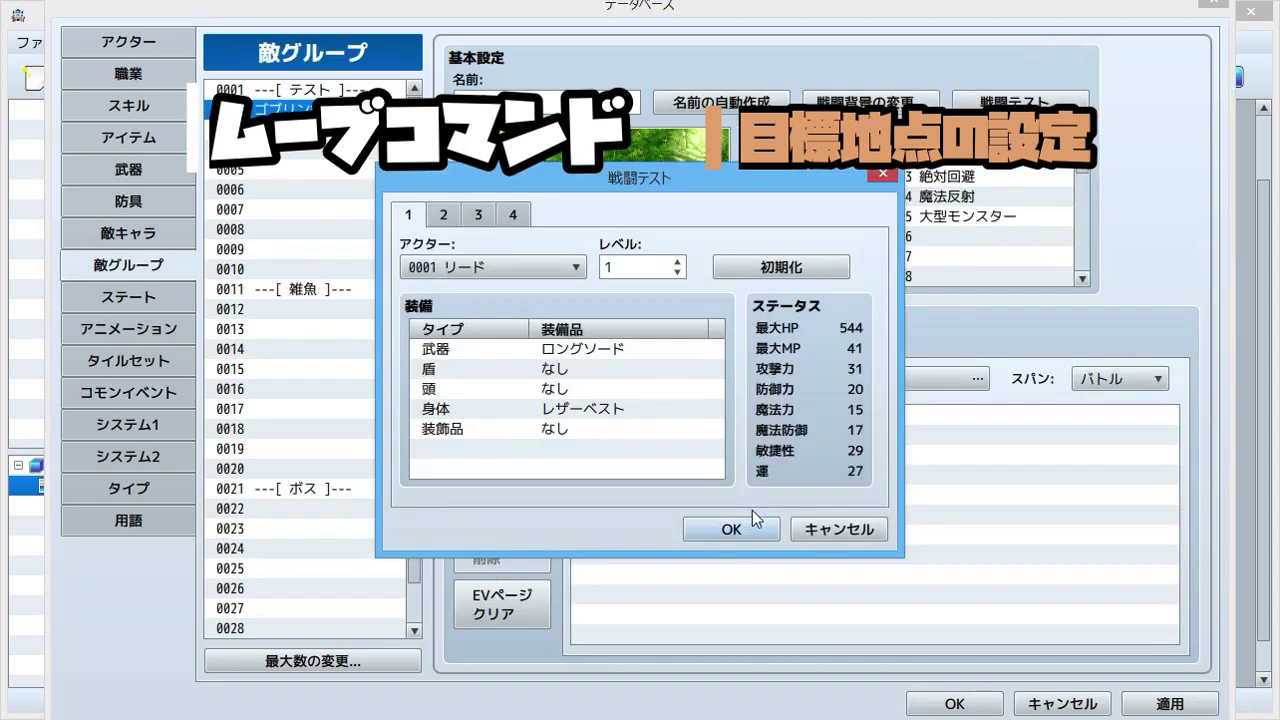
Step: Start a battle test of the goblin troop with actor 0001 at level 1
{"action": "left_click", "coordinate": [748, 526]}
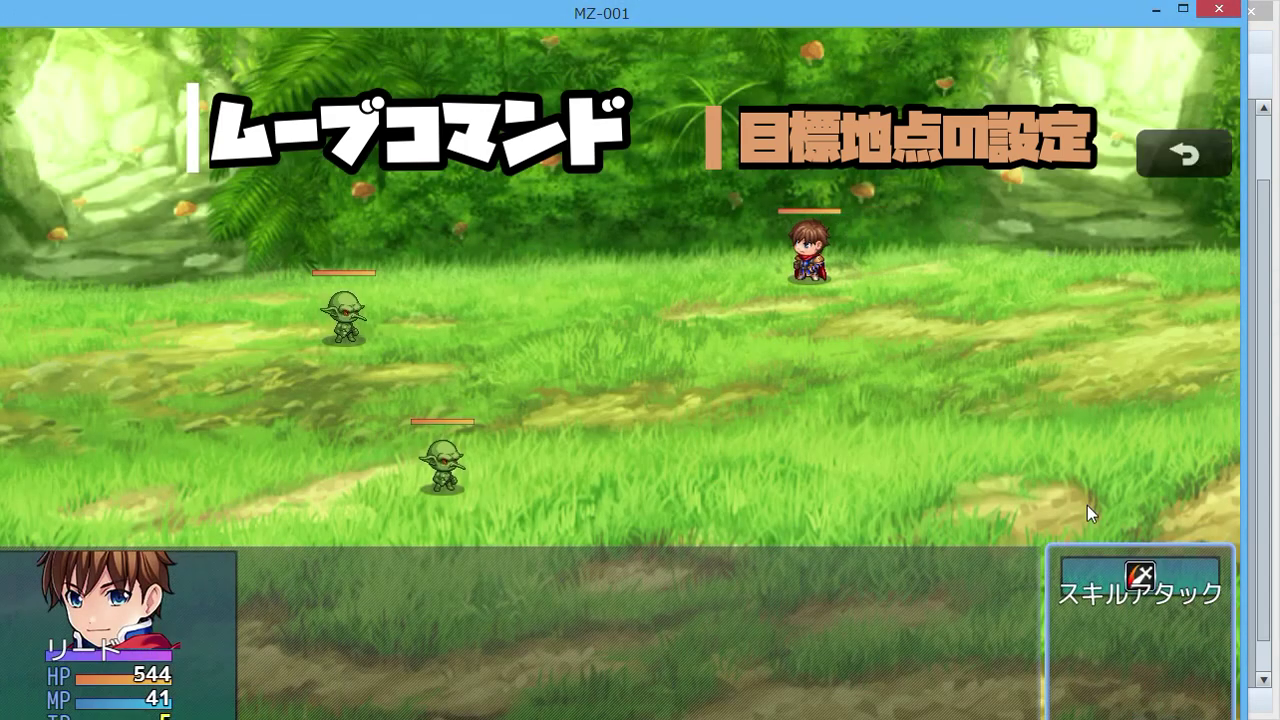
Step: Use スキルアタック in the battle tests against the goblin and the large demon to compare where the actor stops
{"action": "key", "text": "Return"}
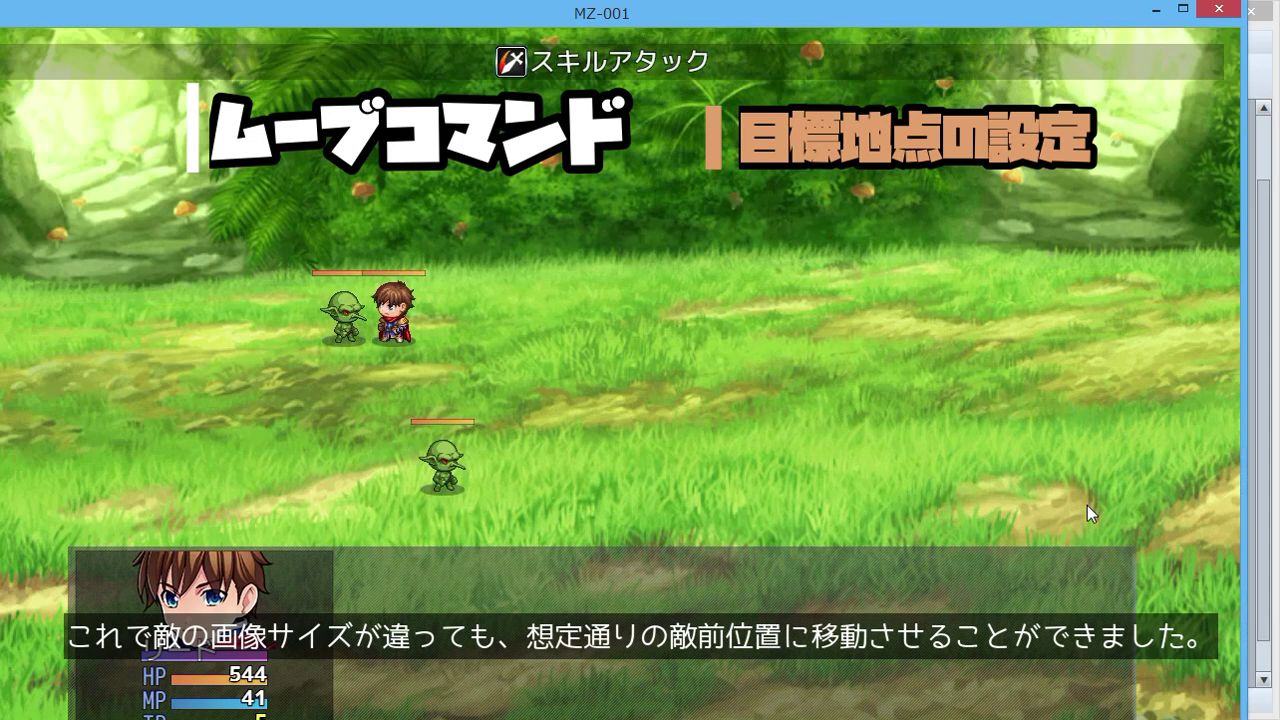
{"action": "left_click", "coordinate": [1233, 12]}
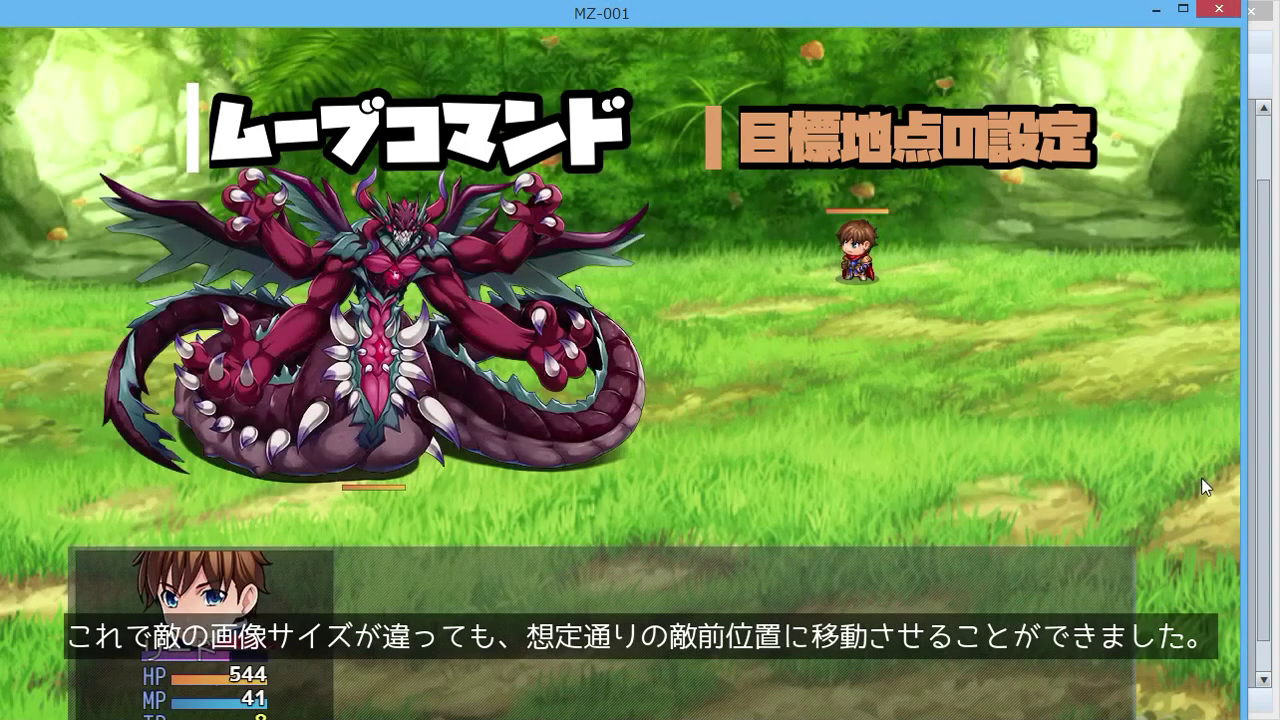
{"action": "key", "text": "Return"}
{"action": "key", "text": "Return"}
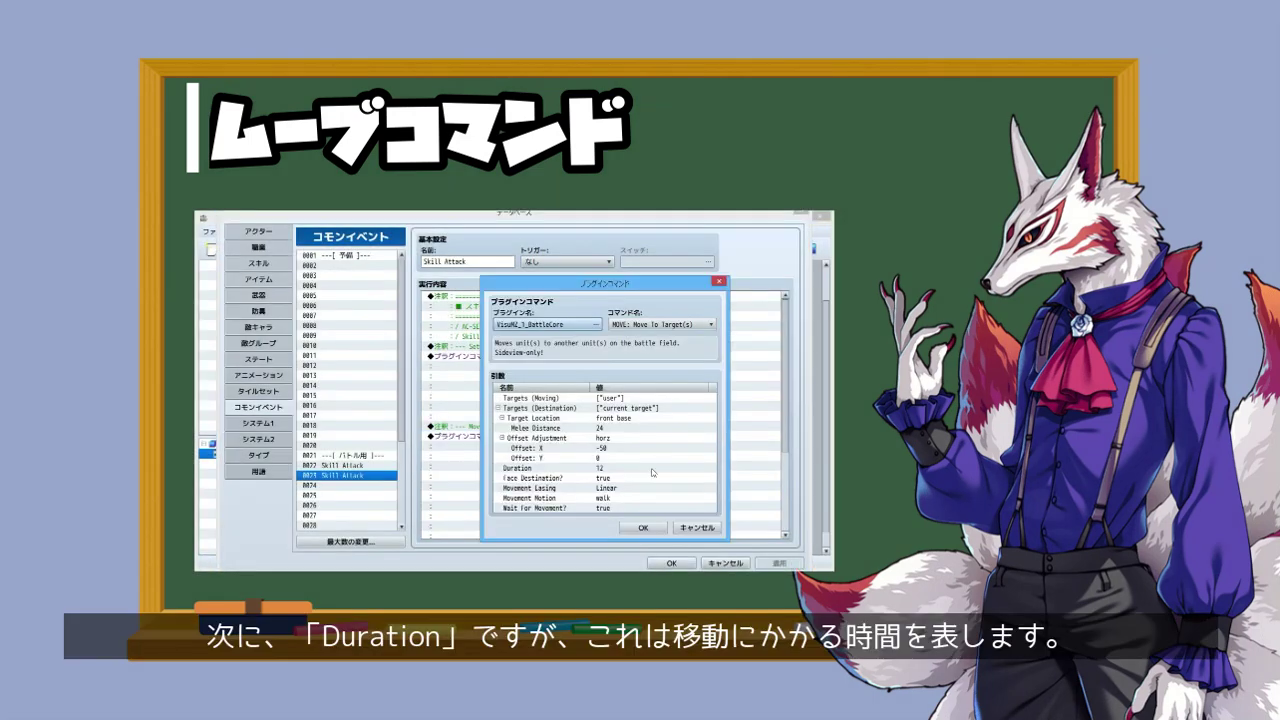
Step: Examine the Duration, Face Destination?, Movement Motion and Wait For Movement? arguments of the Move To Target(s) command
{"action": "left_click", "coordinate": [652, 469]}
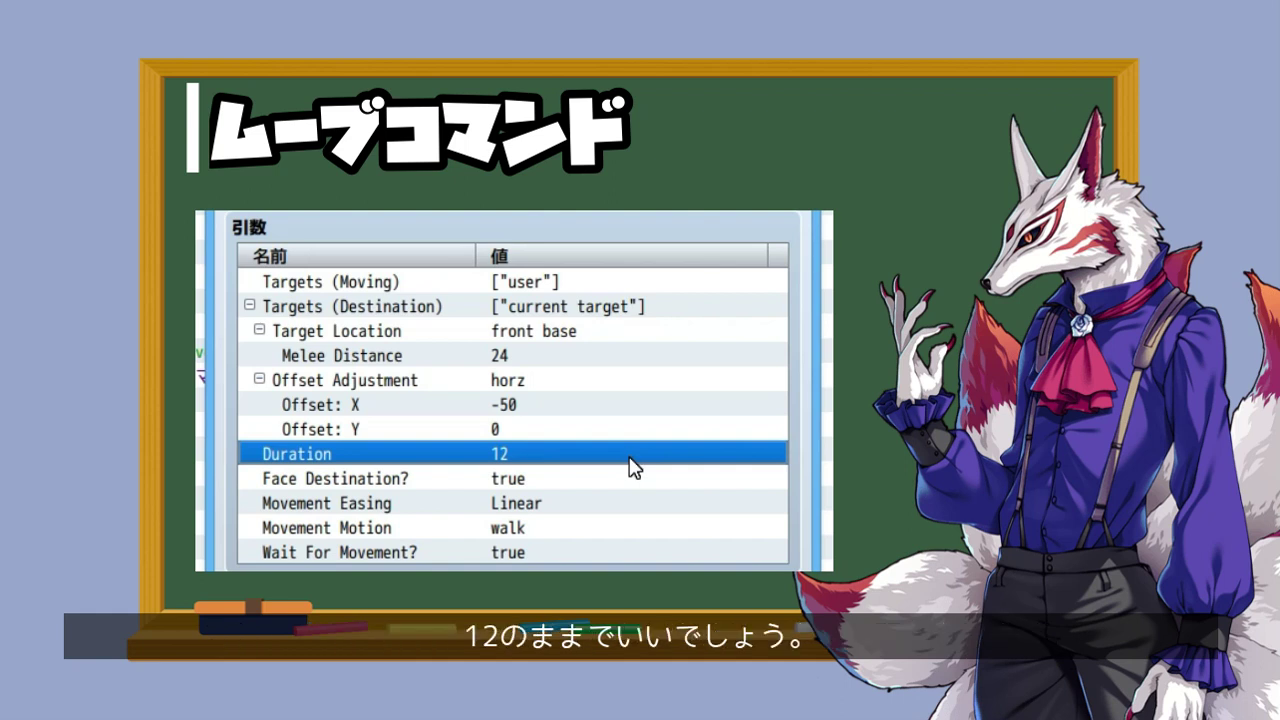
{"action": "left_click", "coordinate": [743, 483]}
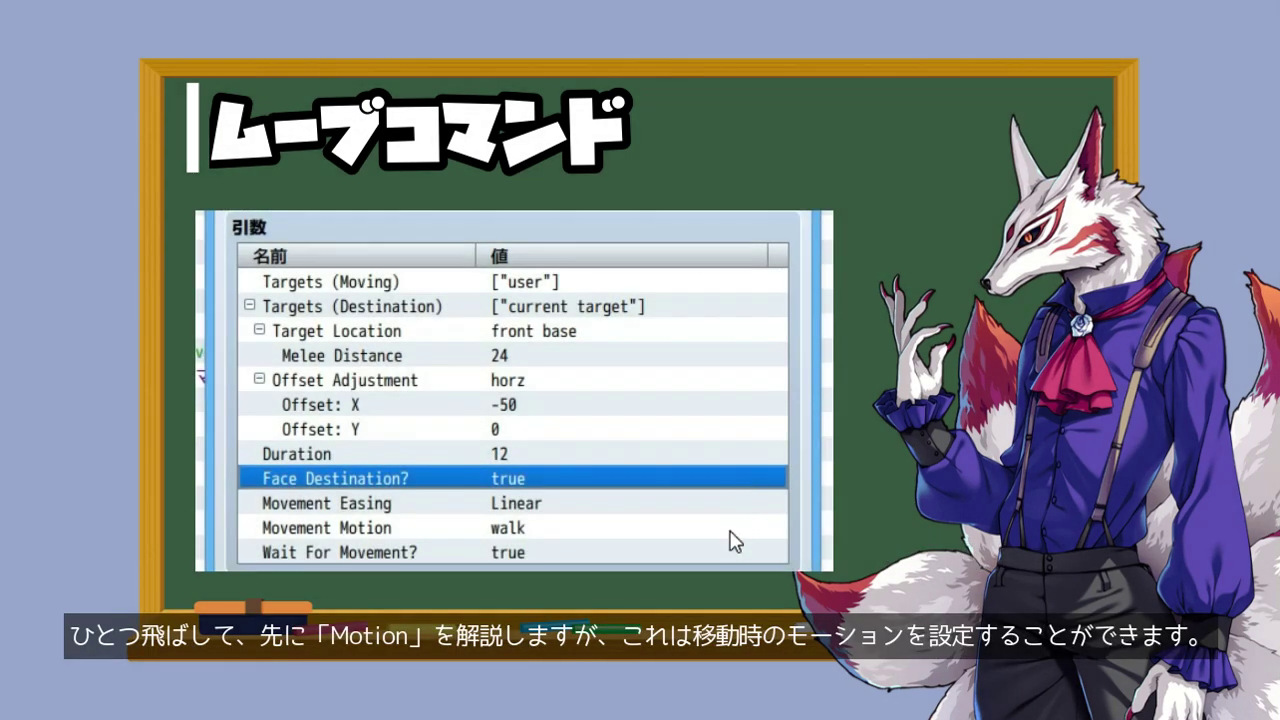
{"action": "left_click", "coordinate": [731, 531]}
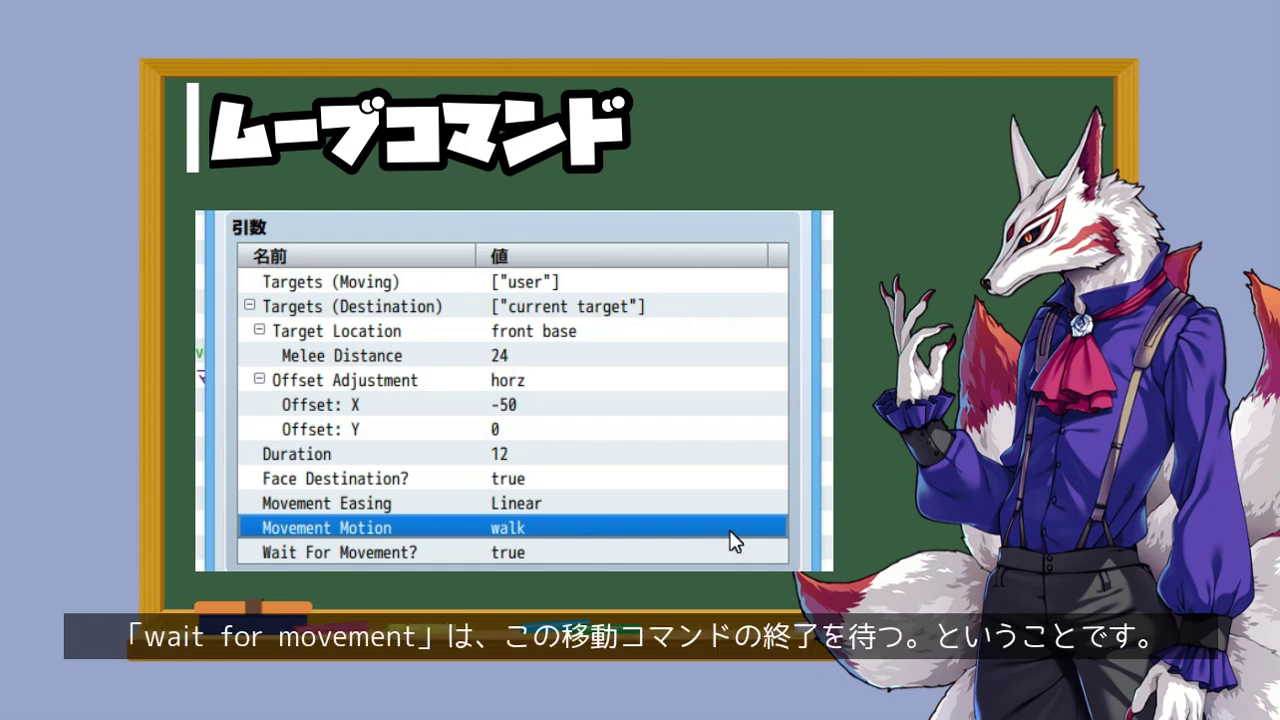
{"action": "left_click", "coordinate": [729, 550]}
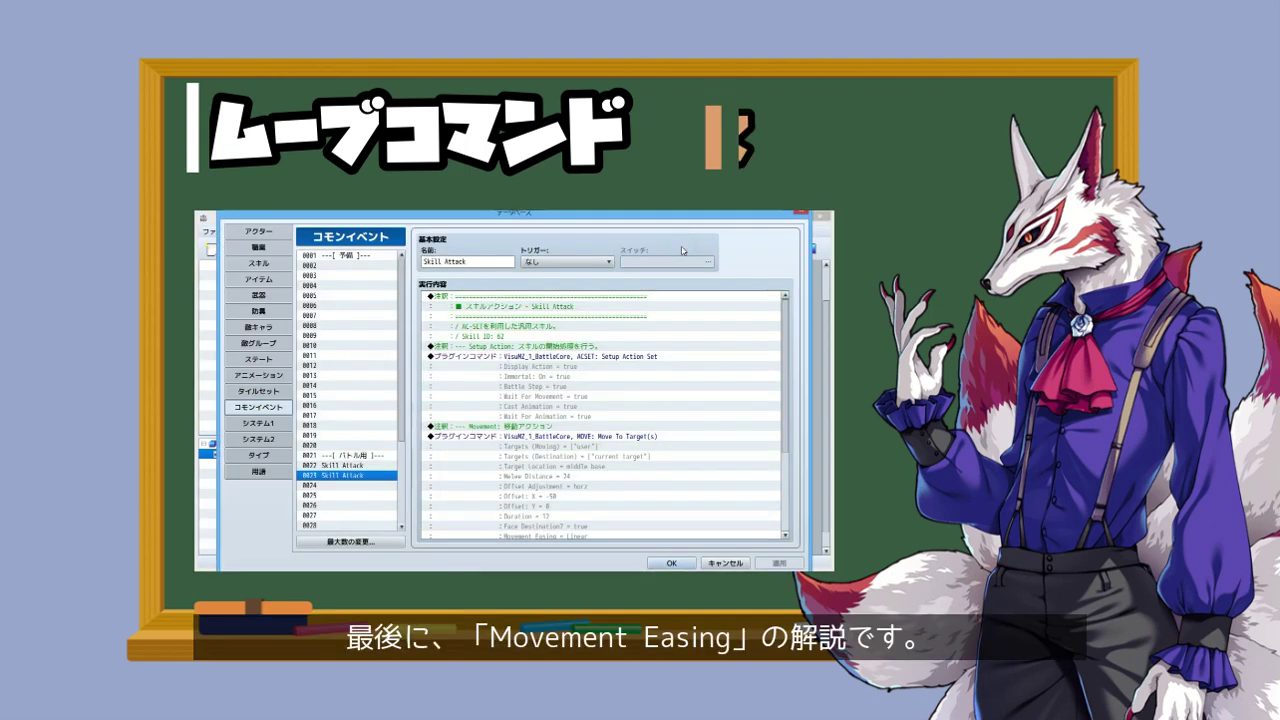
Step: Review the available Movement Easing types of the Move To Target(s) command without saving a change
{"action": "left_click", "coordinate": [688, 438]}
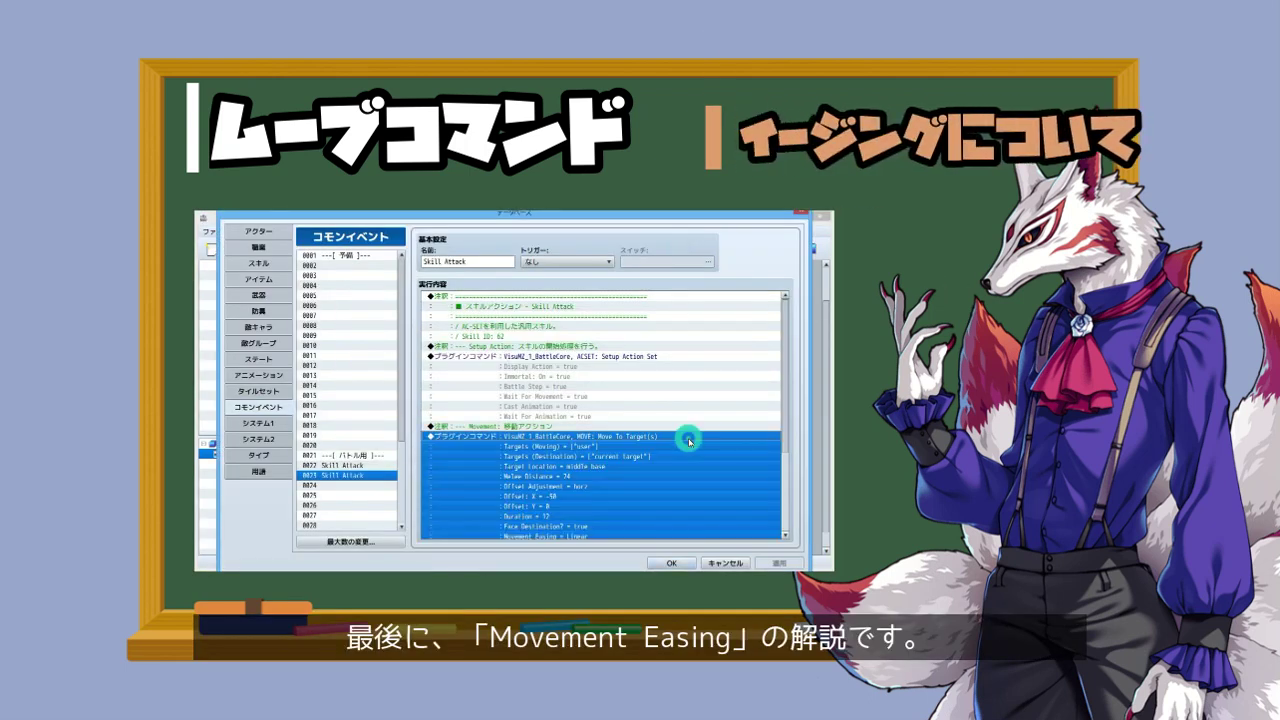
{"action": "right_click", "coordinate": [688, 438]}
{"action": "left_click", "coordinate": [722, 451]}
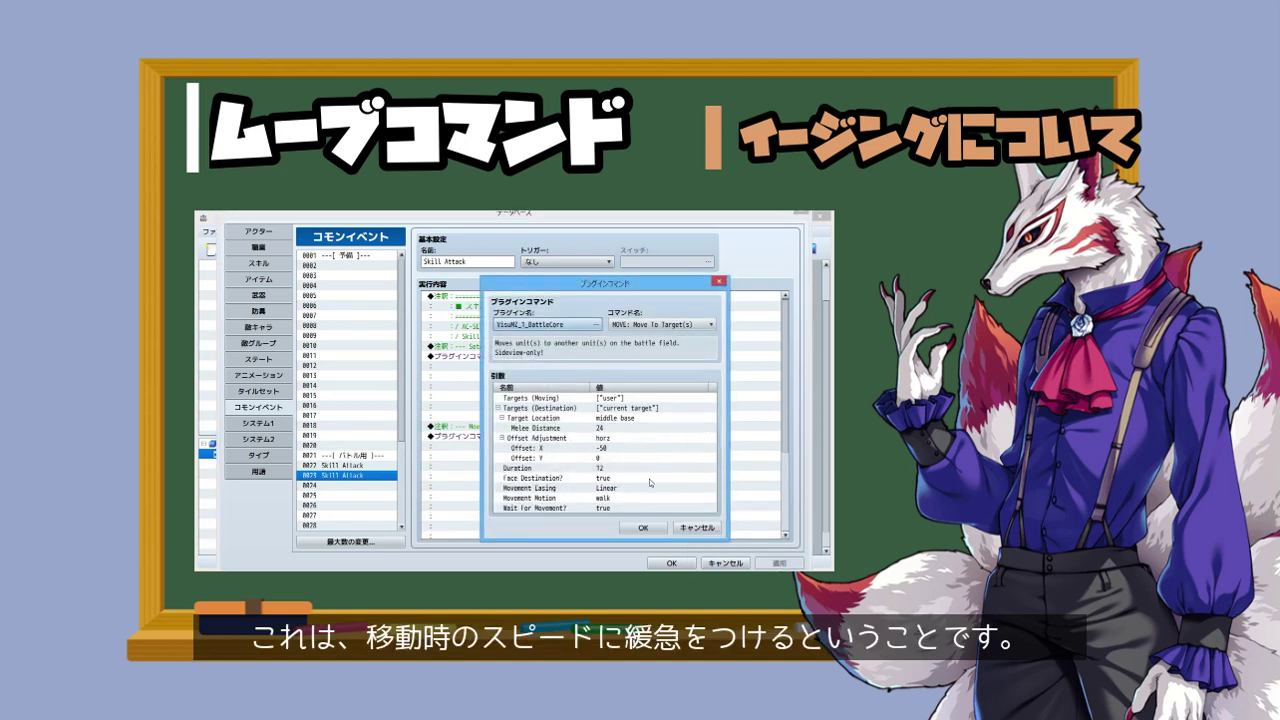
{"action": "double_click", "coordinate": [650, 487]}
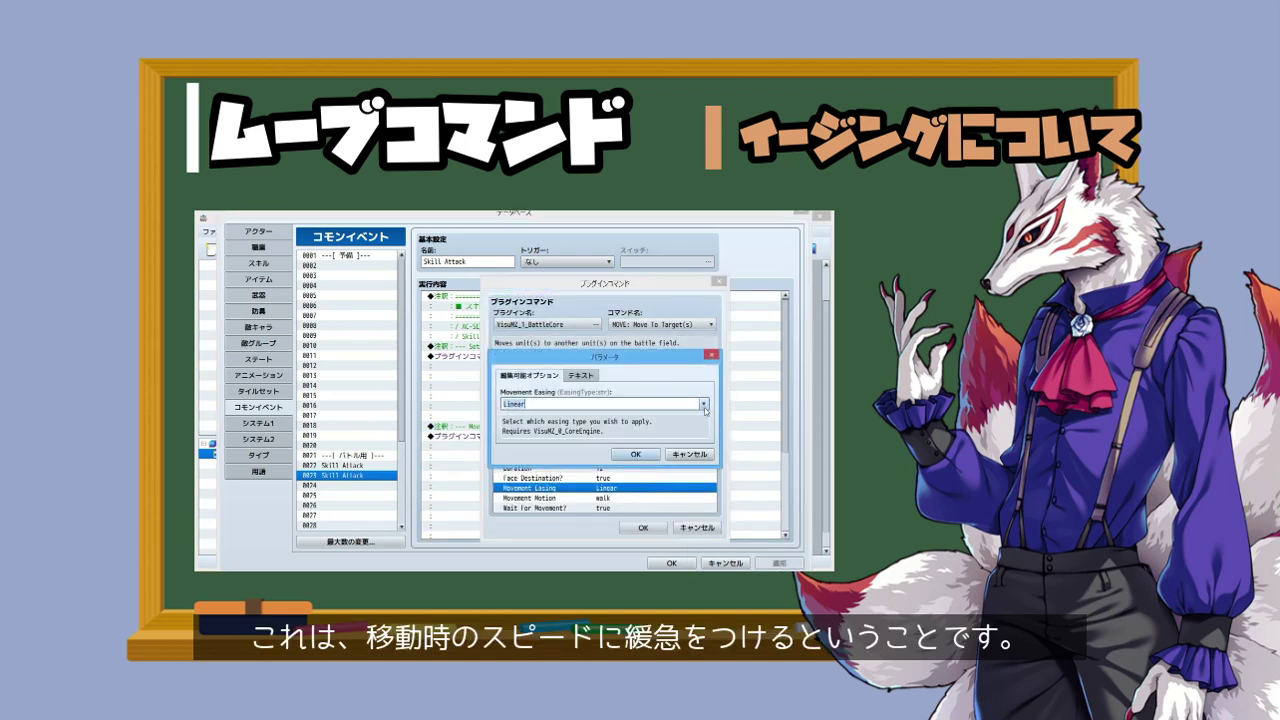
{"action": "left_click", "coordinate": [704, 404]}
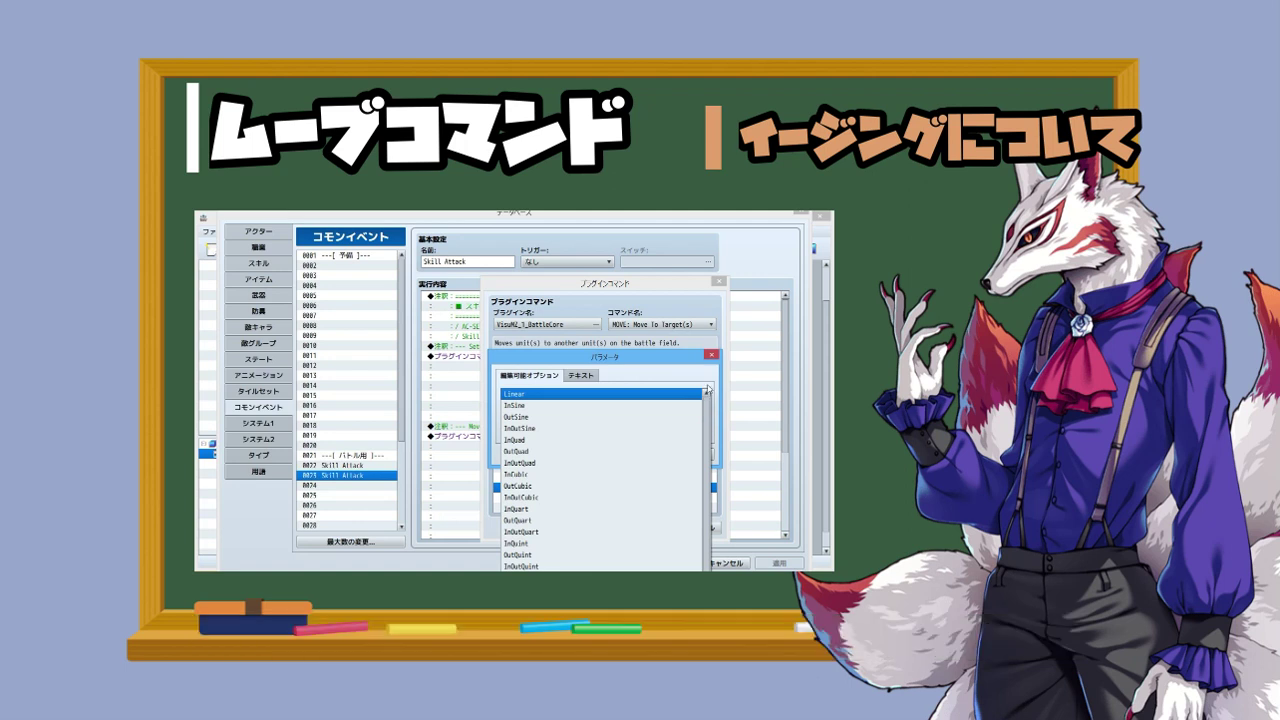
{"action": "left_click", "coordinate": [708, 387]}
{"action": "left_click", "coordinate": [694, 453]}
{"action": "left_click", "coordinate": [698, 526]}
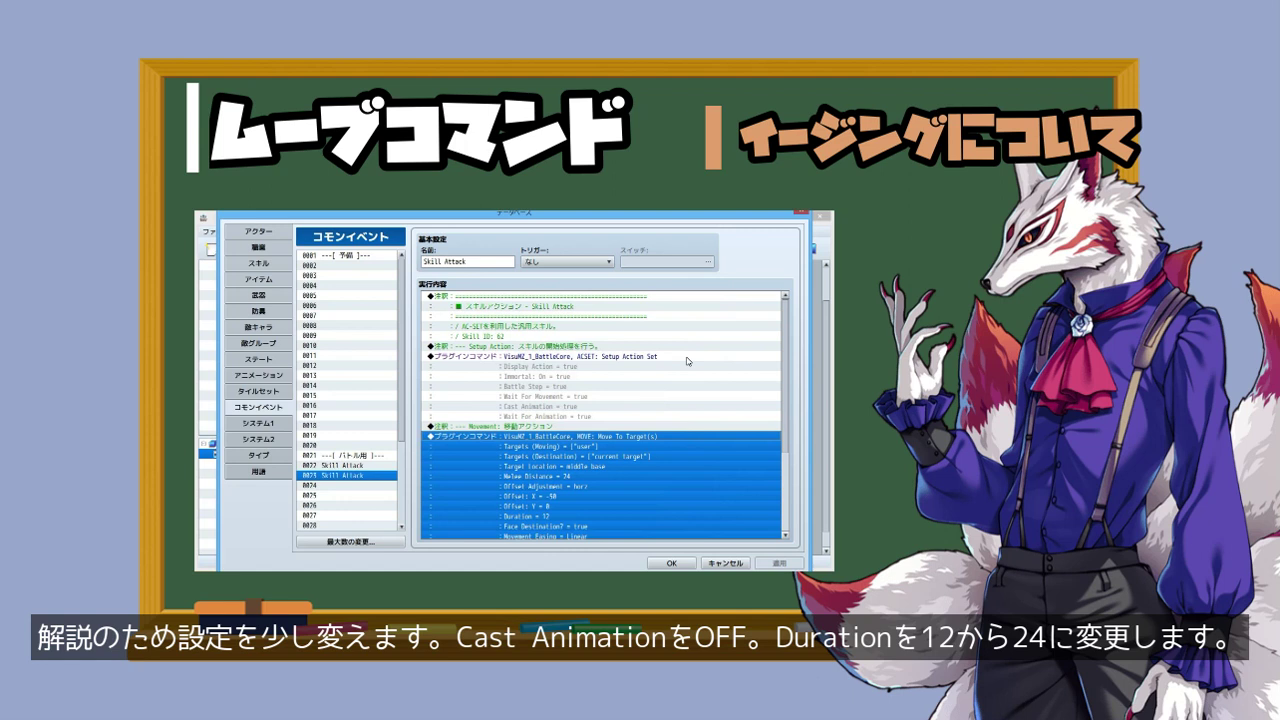
Step: Turn Cast Animation off in the Setup Action Set command and save the command
{"action": "double_click", "coordinate": [687, 358]}
{"action": "double_click", "coordinate": [654, 438]}
{"action": "left_click", "coordinate": [641, 402]}
{"action": "left_click", "coordinate": [637, 452]}
{"action": "left_click", "coordinate": [642, 529]}
Step: Set the Duration of the Move To Target(s) command to 24
{"action": "double_click", "coordinate": [638, 436]}
{"action": "double_click", "coordinate": [656, 468]}
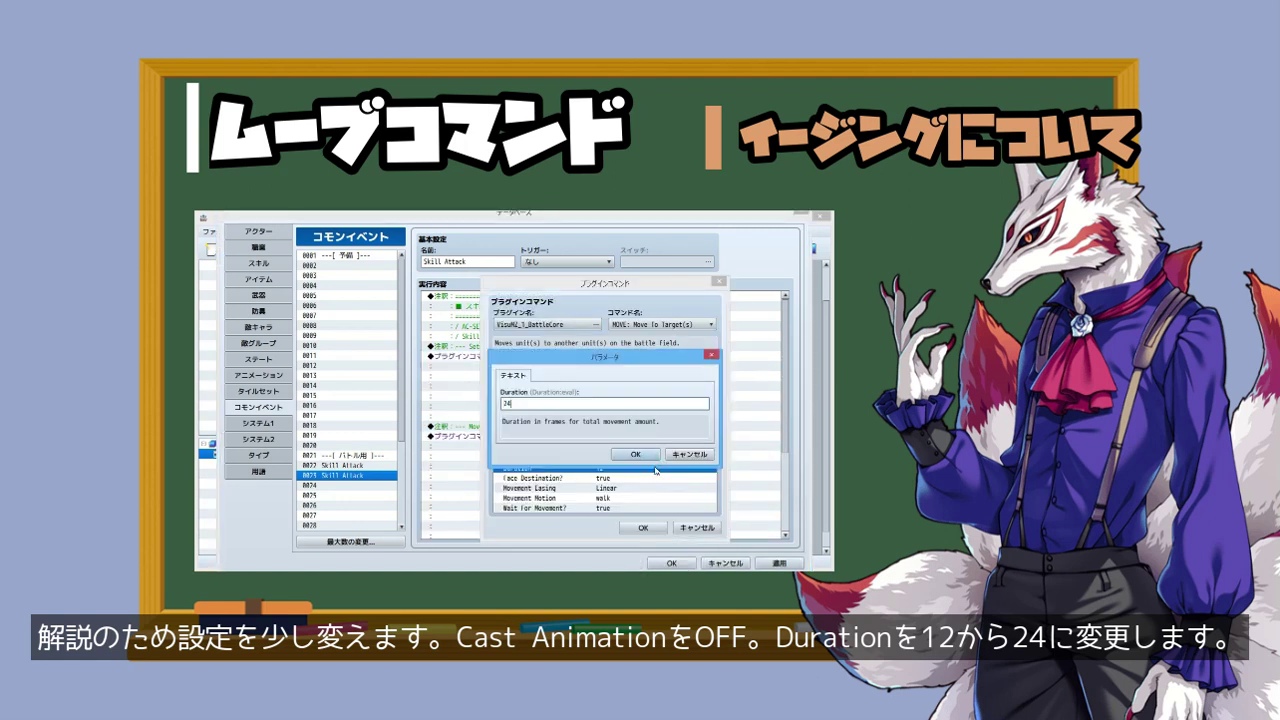
{"action": "left_click", "coordinate": [635, 454]}
Step: Keep Movement Easing on Linear and try スキルアタック in a battle test
{"action": "double_click", "coordinate": [649, 488]}
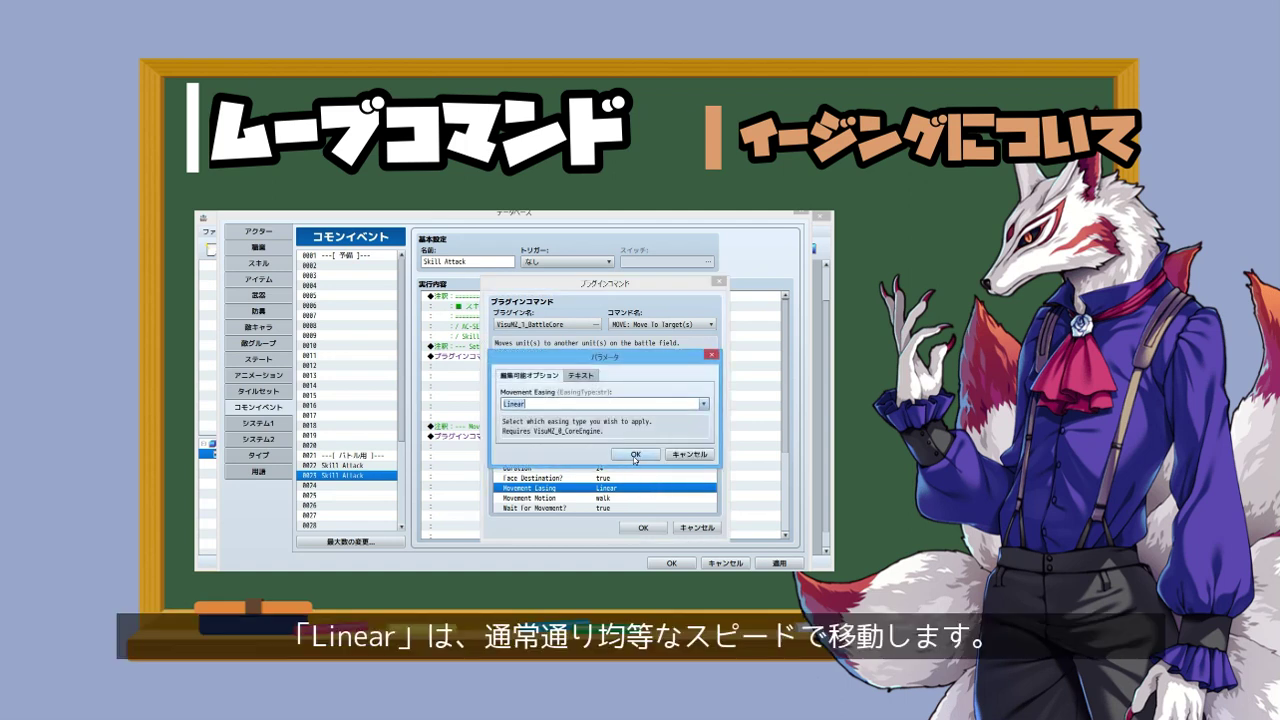
{"action": "left_click", "coordinate": [635, 455]}
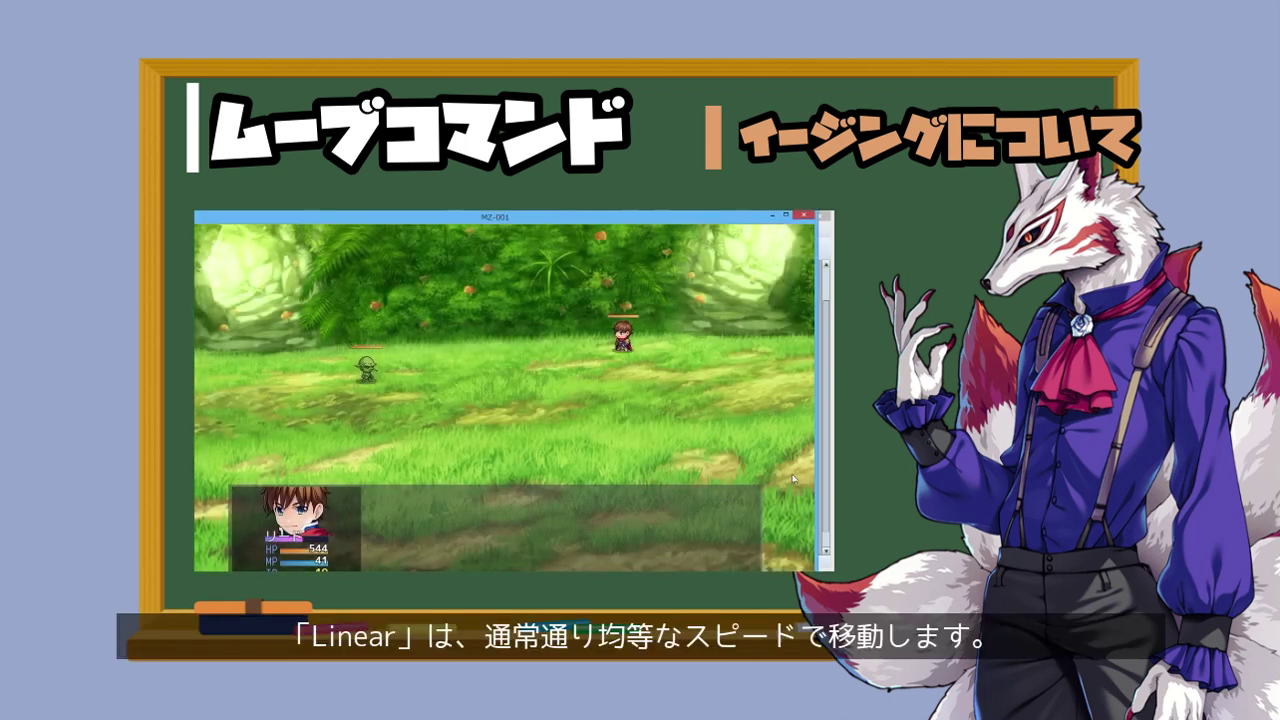
{"action": "key", "text": "Return"}
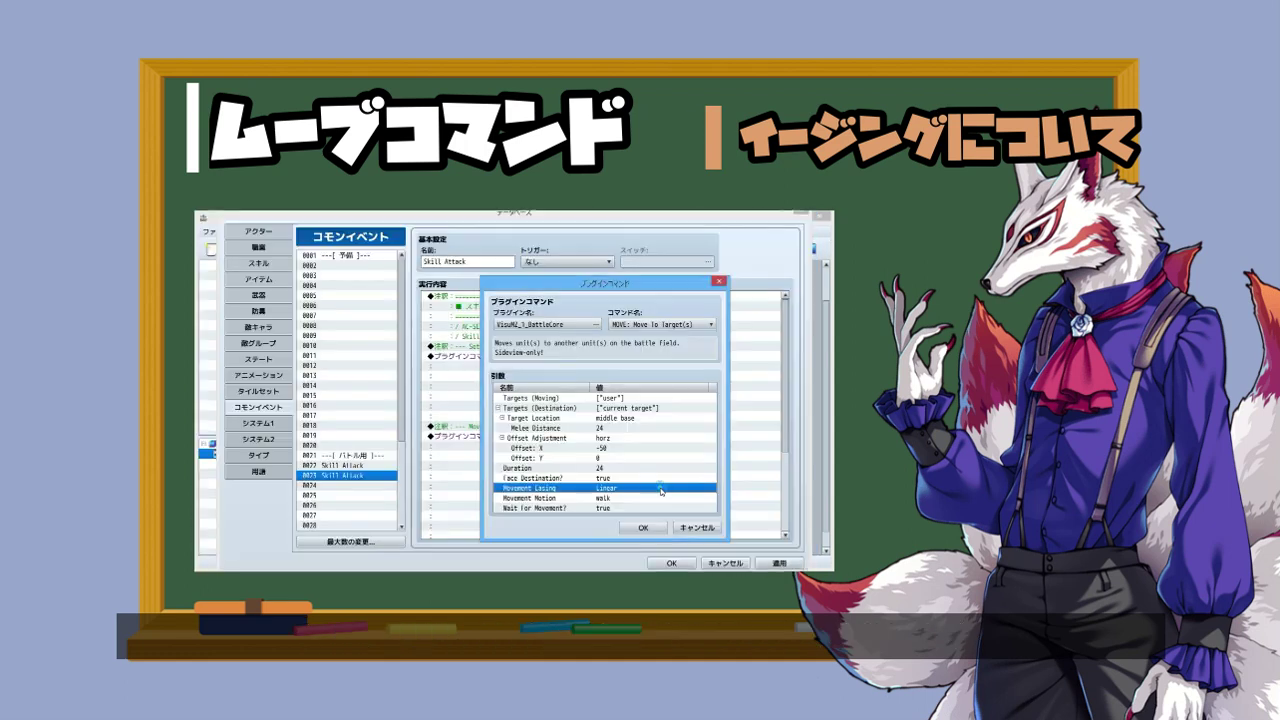
Step: Set Movement Easing of the Move To Target(s) command to InSine and try スキルアタック in a battle test
{"action": "double_click", "coordinate": [660, 488]}
{"action": "left_click", "coordinate": [704, 404]}
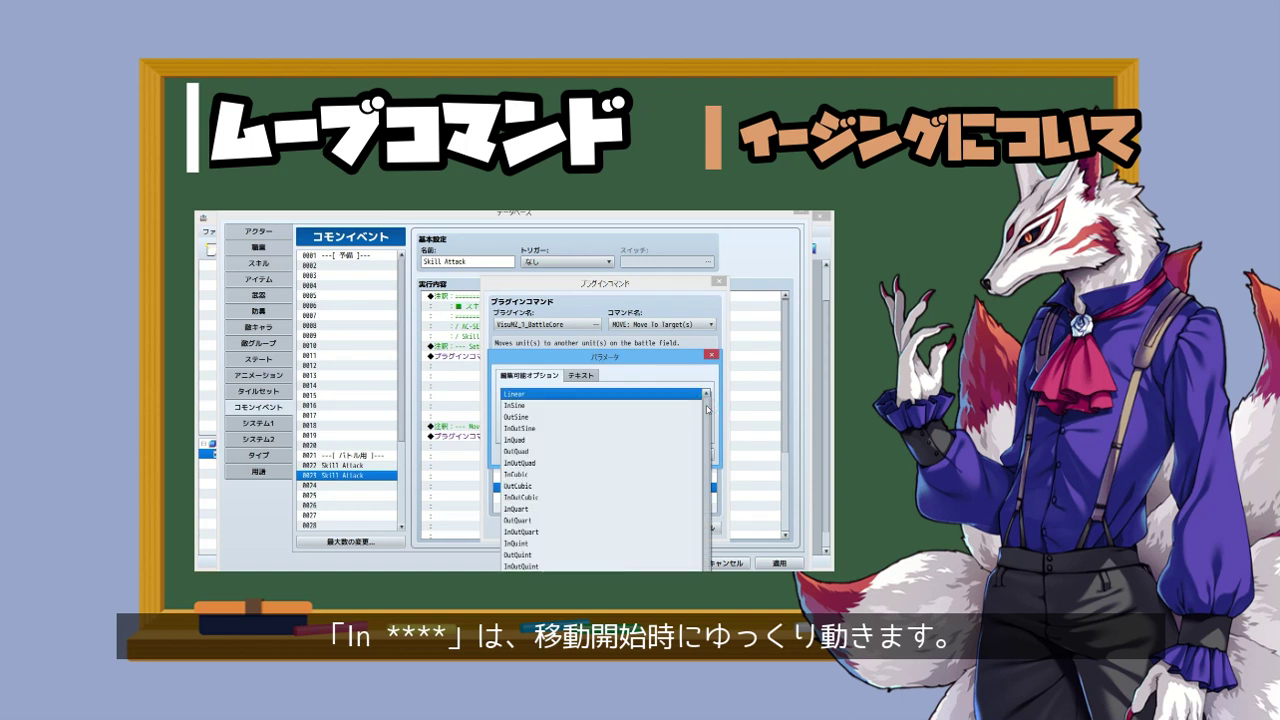
{"action": "left_click", "coordinate": [689, 410]}
{"action": "left_click", "coordinate": [636, 453]}
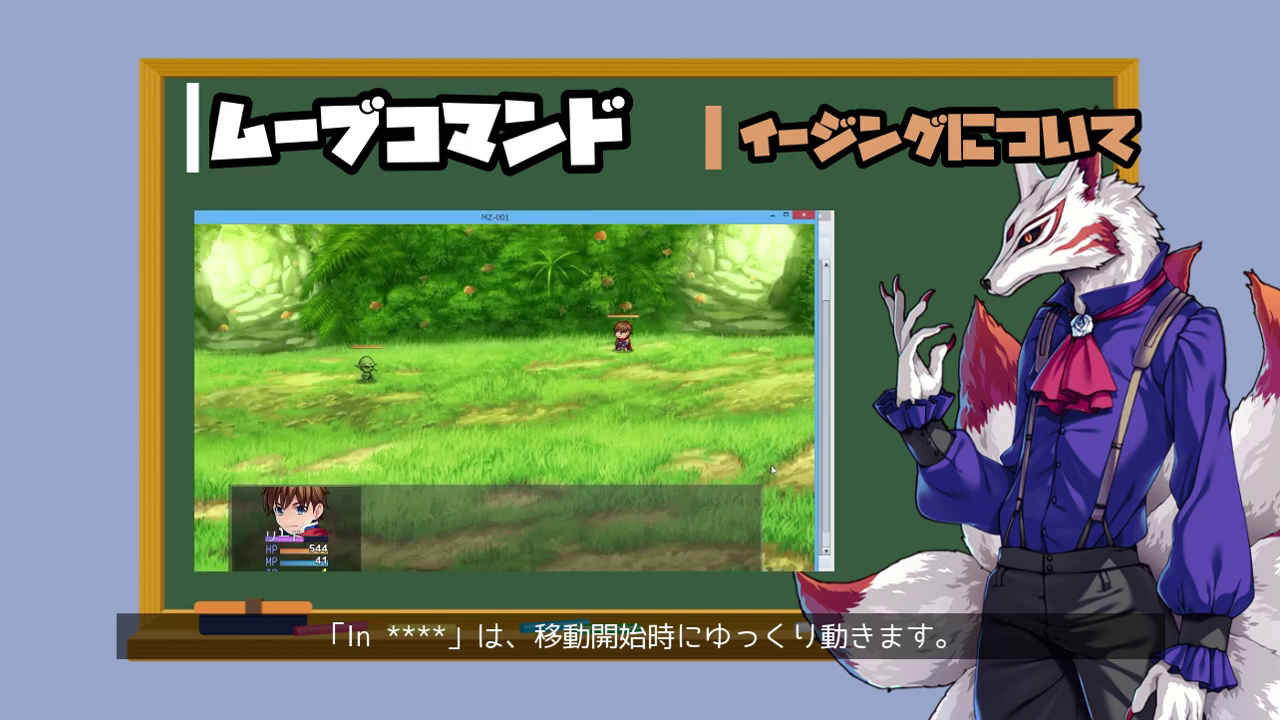
{"action": "key", "text": "Return"}
{"action": "key", "text": "Return"}
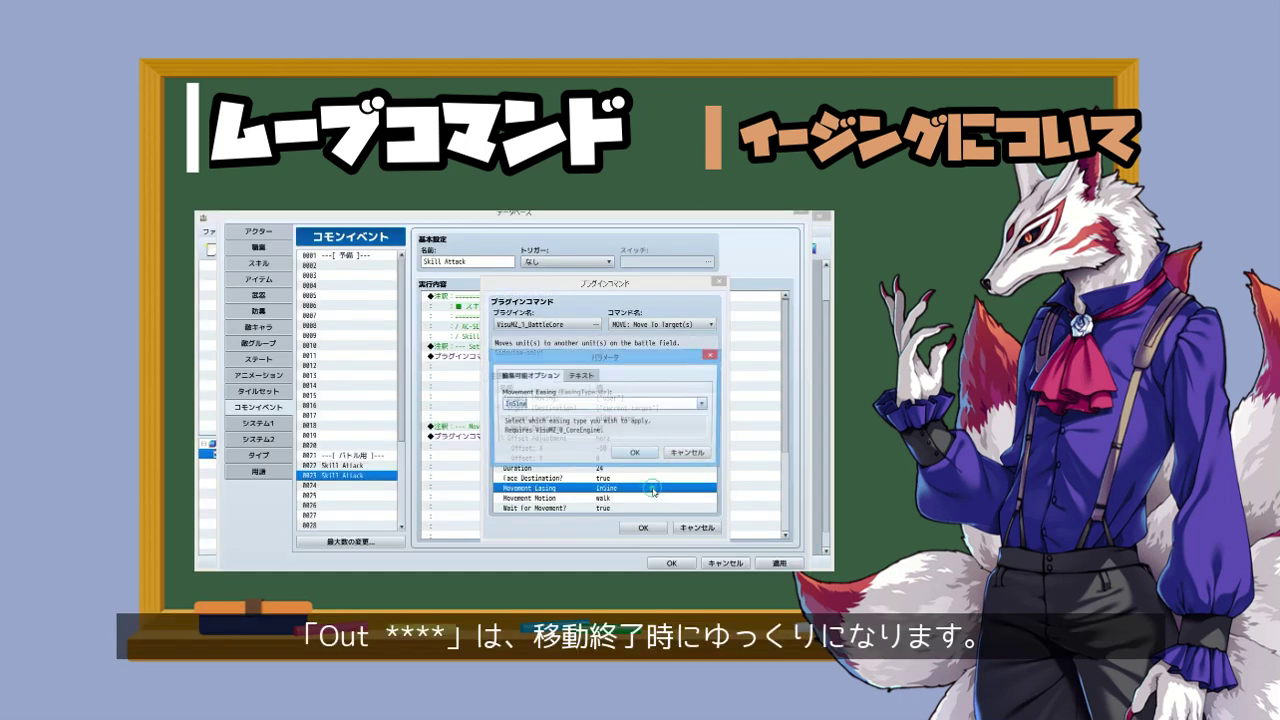
Step: Set Movement Easing of the Move To Target(s) command to OutSine
{"action": "left_click", "coordinate": [699, 406]}
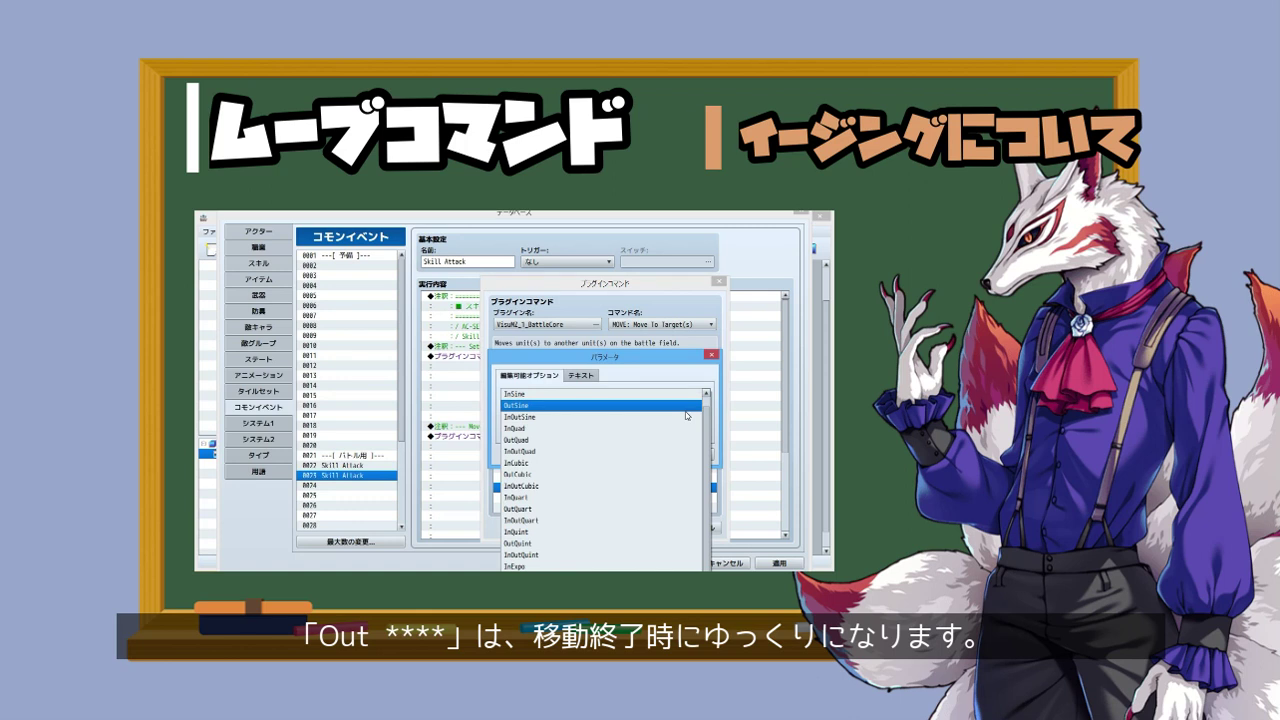
{"action": "left_click", "coordinate": [687, 415]}
{"action": "left_click", "coordinate": [636, 449]}
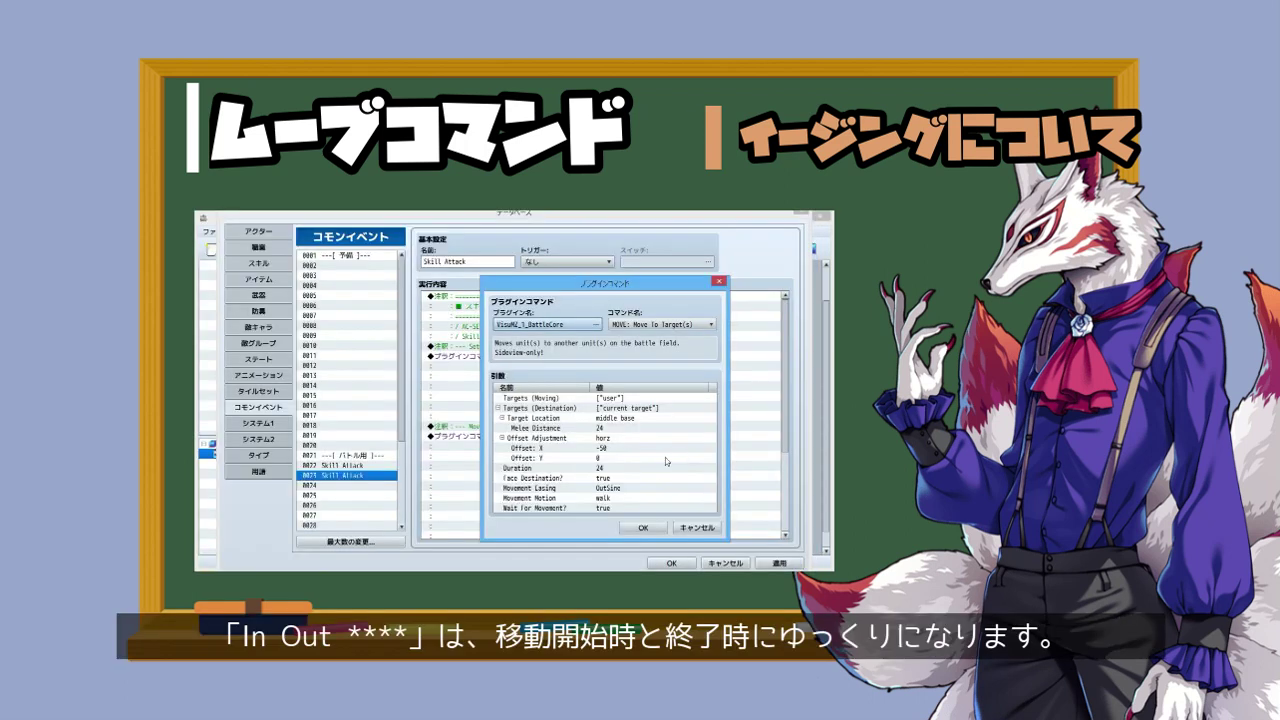
Step: Set Movement Easing of the Move To Target(s) command to InOutSine and try スキルアタック in a battle test
{"action": "double_click", "coordinate": [656, 487]}
{"action": "left_click", "coordinate": [703, 404]}
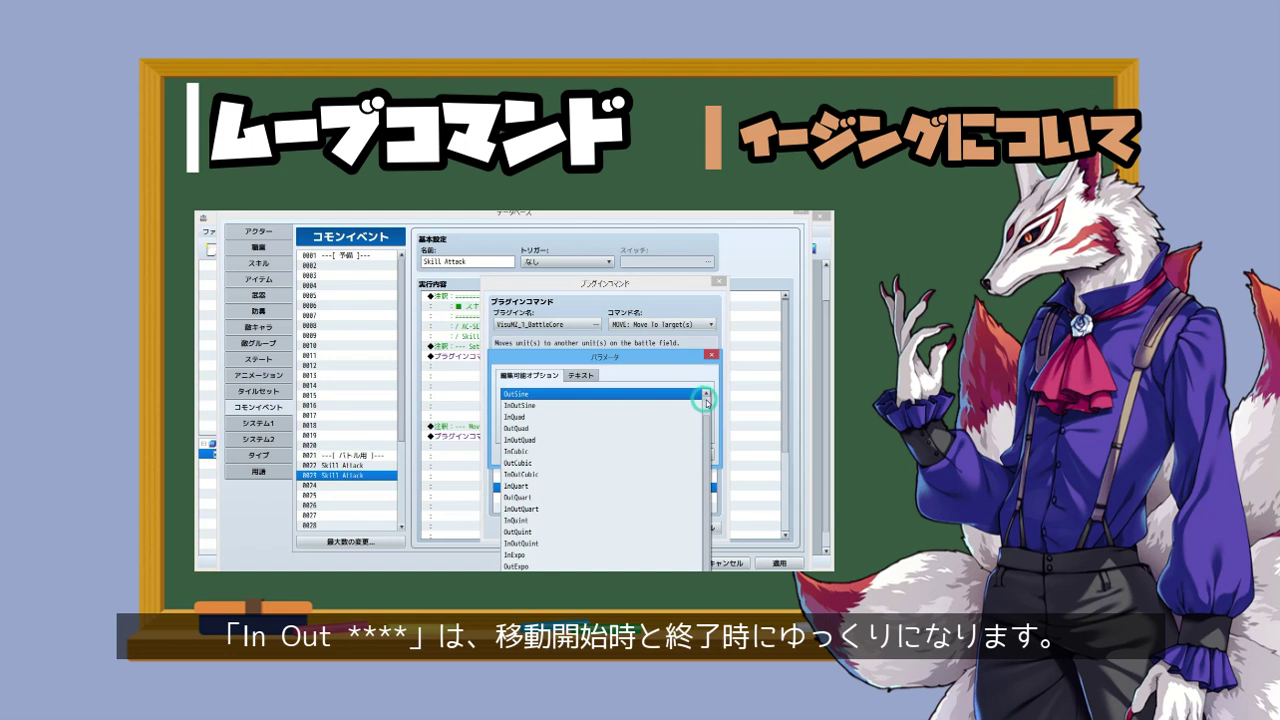
{"action": "left_click", "coordinate": [686, 406]}
{"action": "left_click", "coordinate": [635, 454]}
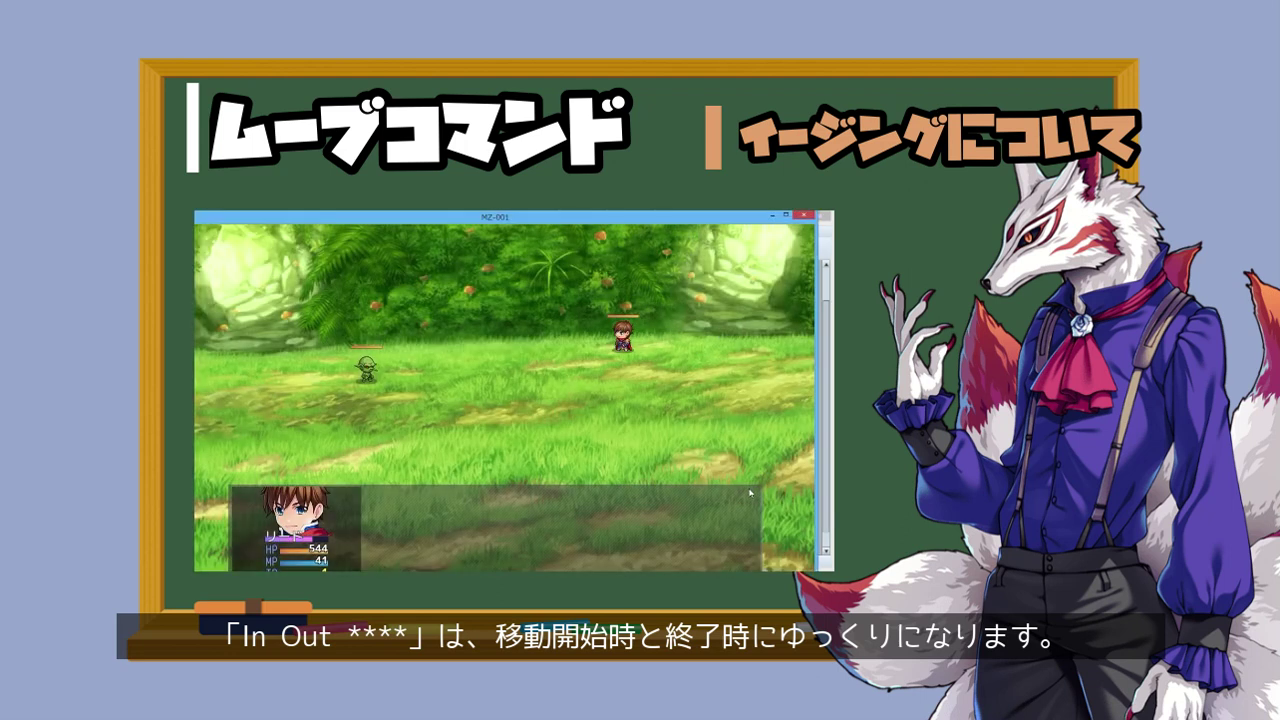
{"action": "key", "text": "Return"}
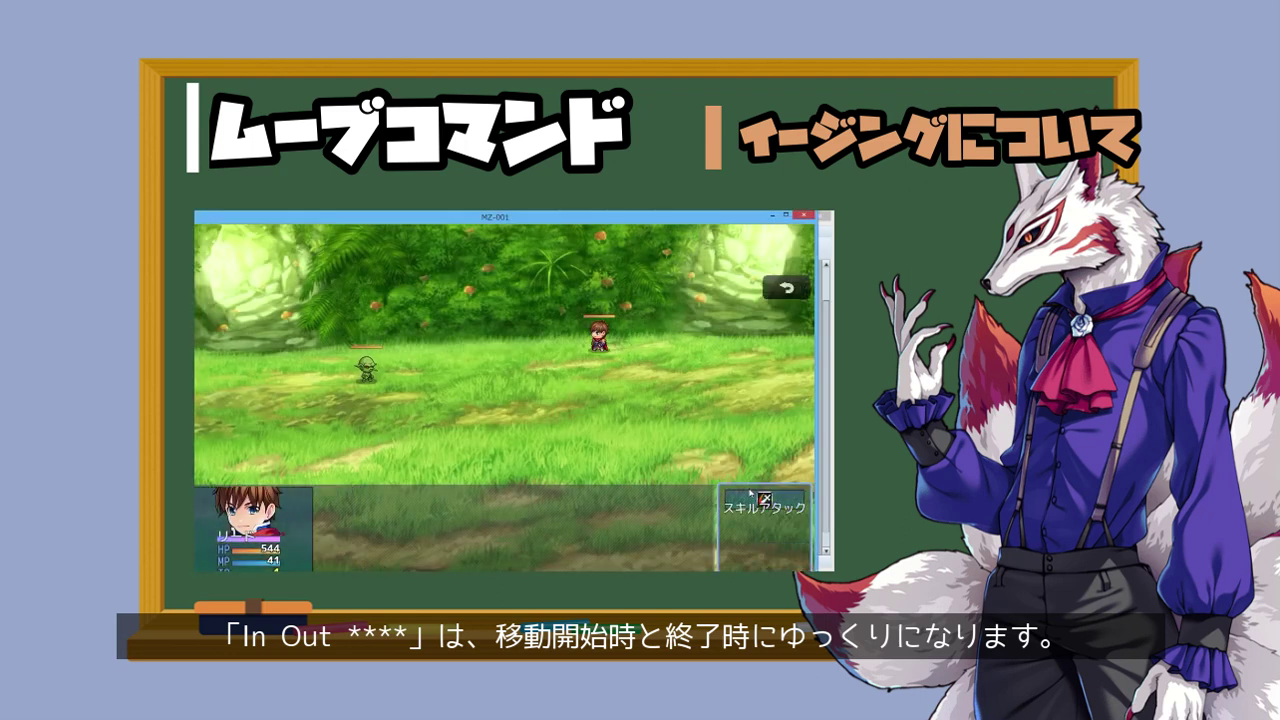
{"action": "key", "text": "Return"}
{"action": "key", "text": "Return"}
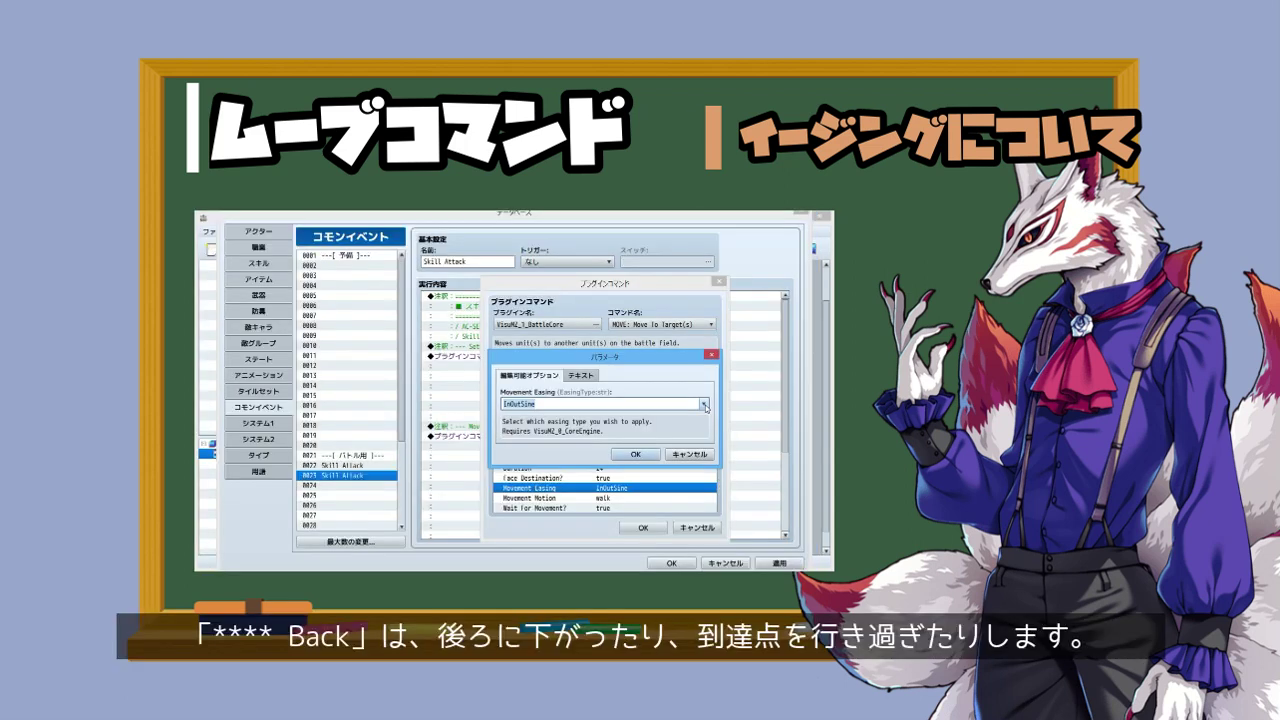
Step: Switch Movement Easing to the Back types and try スキルアタック with them in battle tests
{"action": "left_click", "coordinate": [600, 398]}
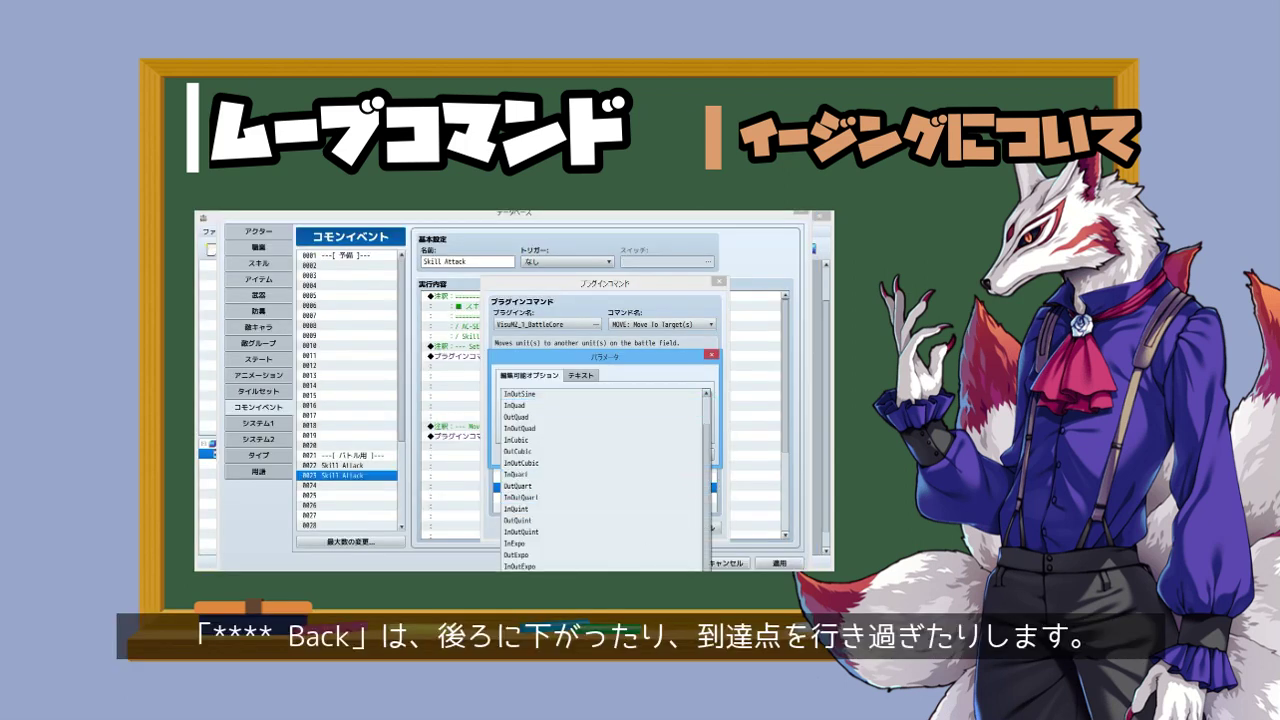
{"action": "key", "text": "Return"}
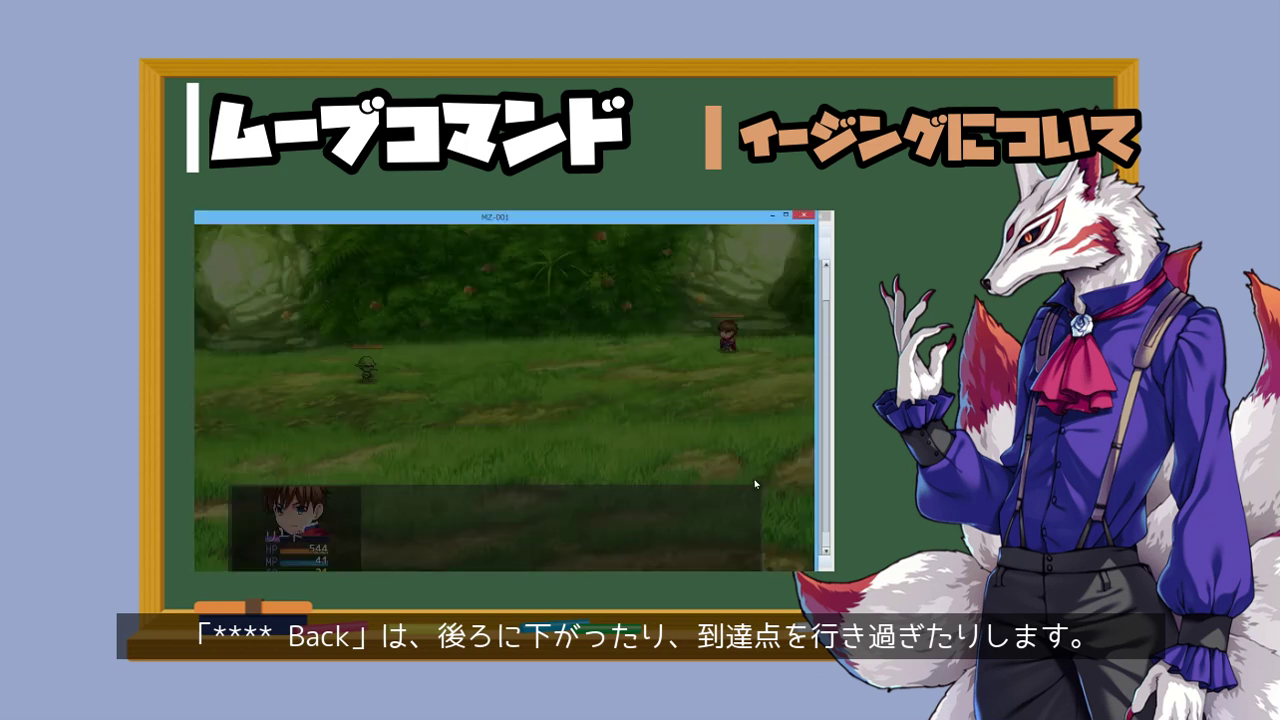
{"action": "key", "text": "Return"}
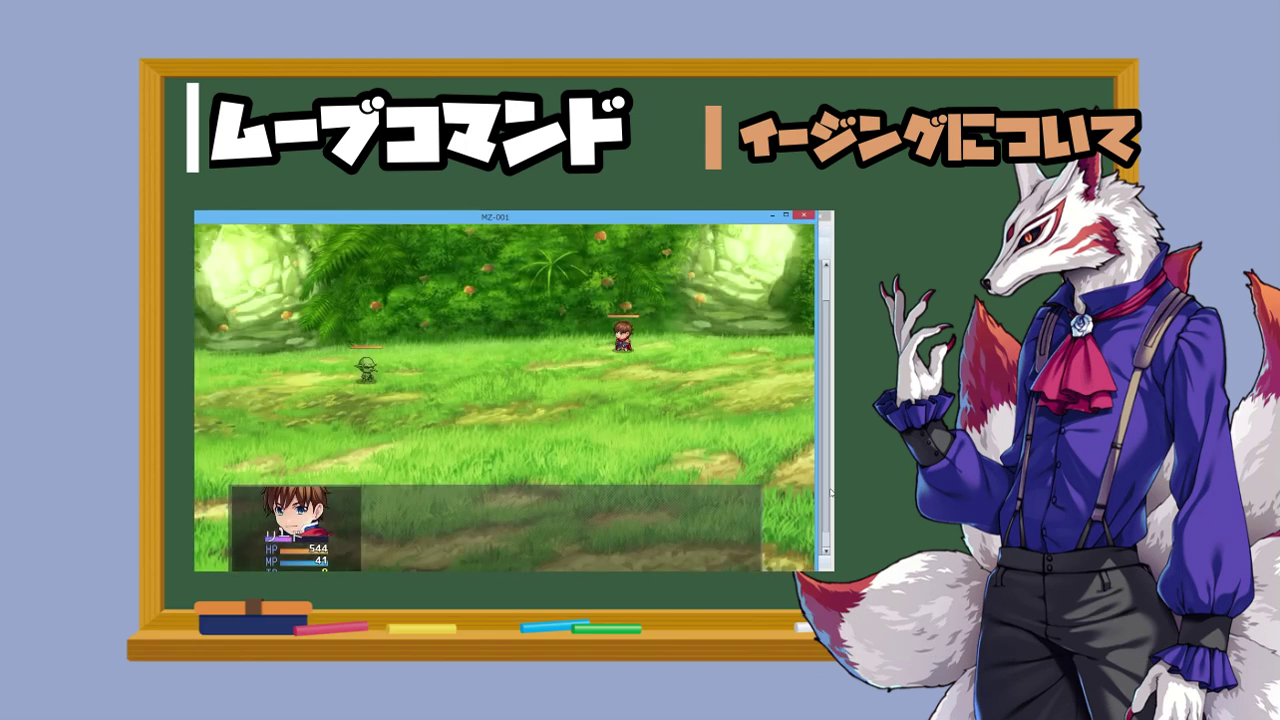
{"action": "key", "text": "Return"}
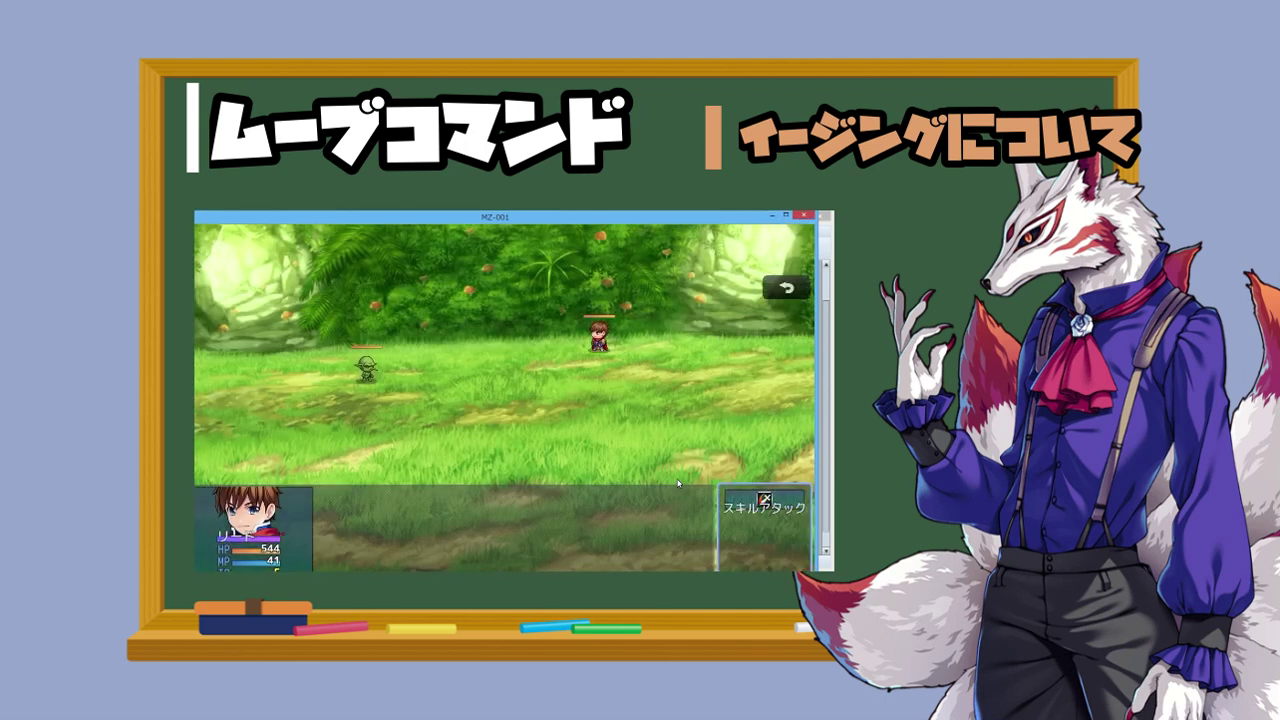
{"action": "key", "text": "Return"}
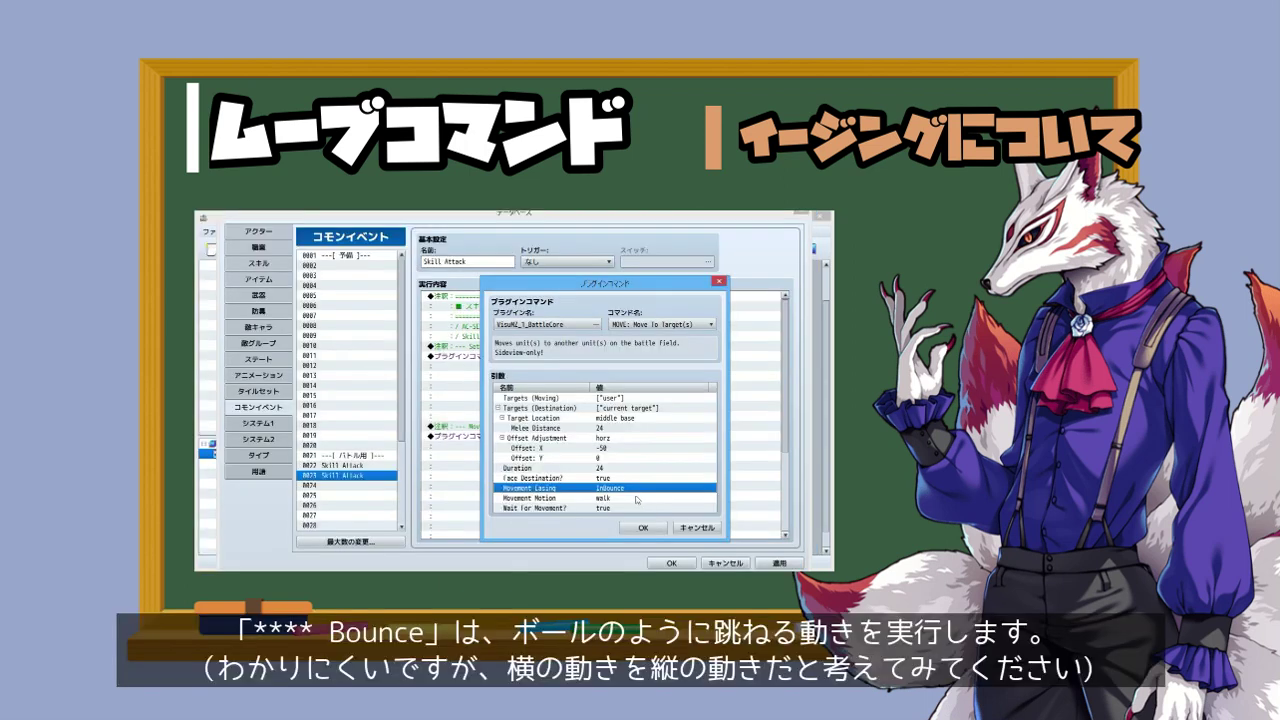
Step: Set Movement Easing to OutBounce and save the Move To Target(s) command
{"action": "double_click", "coordinate": [631, 491]}
{"action": "left_click", "coordinate": [704, 404]}
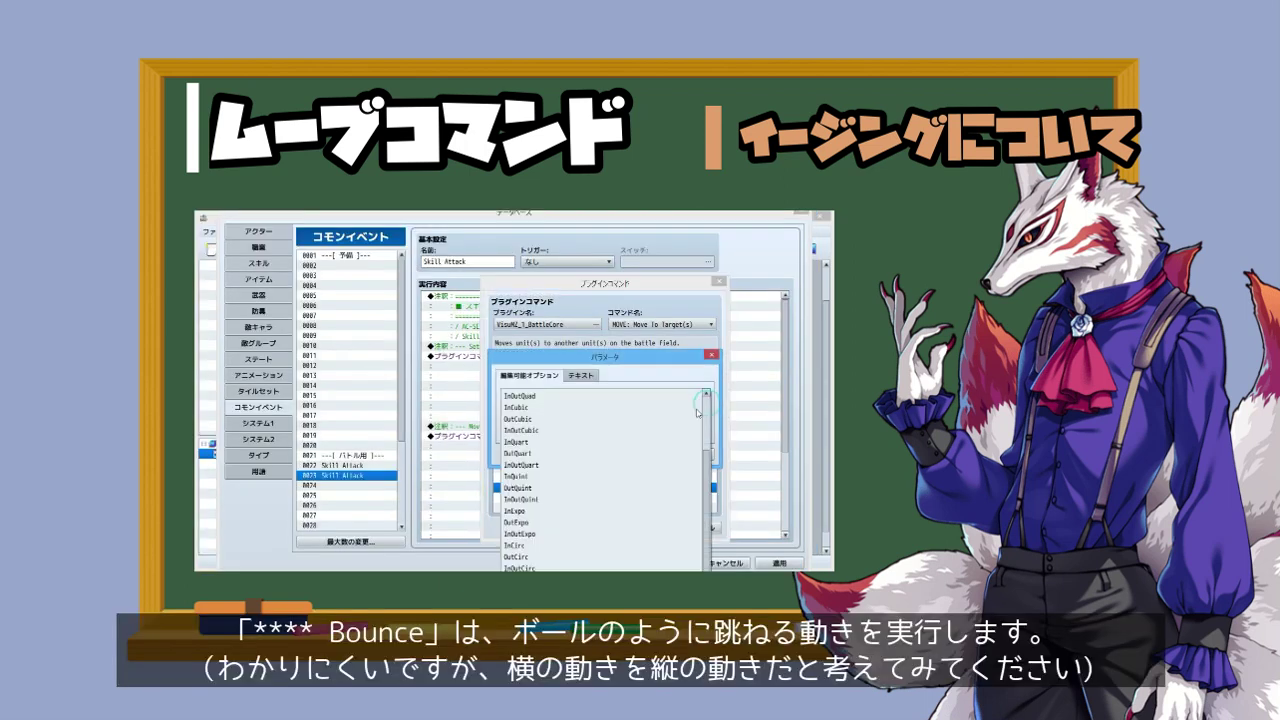
{"action": "left_click", "coordinate": [628, 660]}
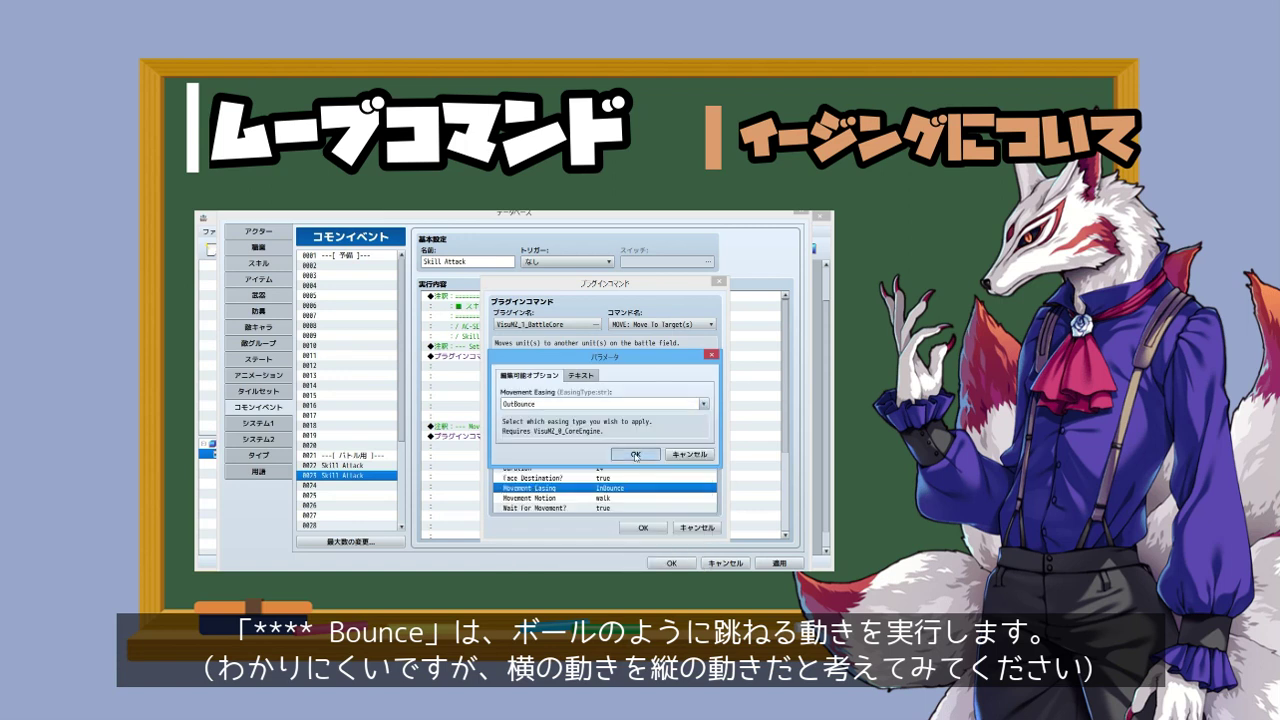
{"action": "left_click", "coordinate": [636, 455]}
{"action": "left_click", "coordinate": [638, 528]}
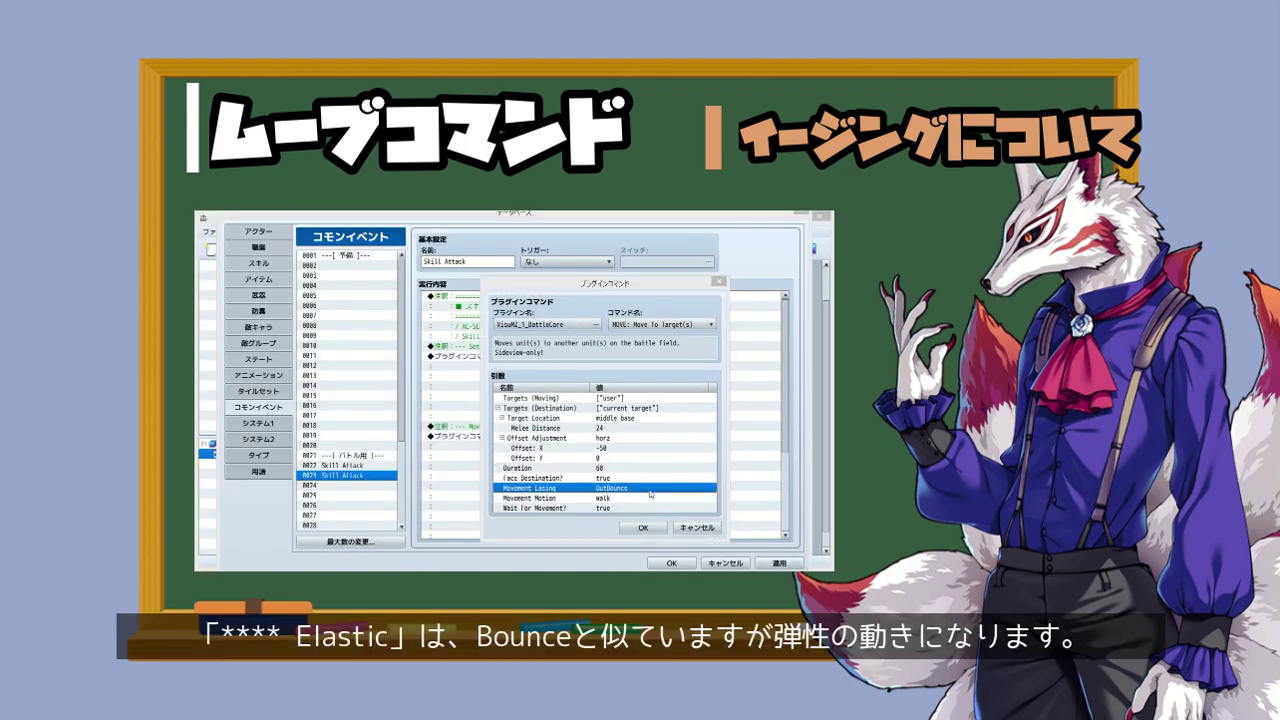
Step: Switch Movement Easing of the Move To Target(s) command to the Elastic types and try スキルアタック in a battle test
{"action": "double_click", "coordinate": [650, 488]}
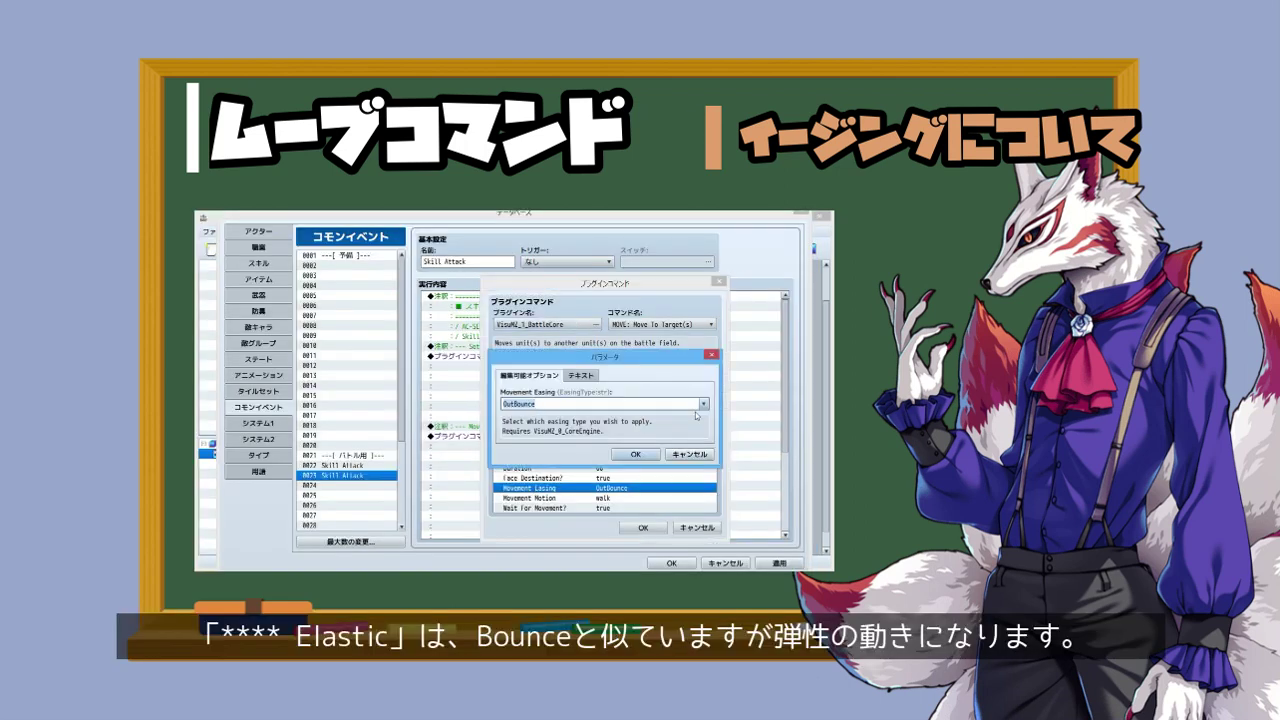
{"action": "left_click", "coordinate": [703, 404]}
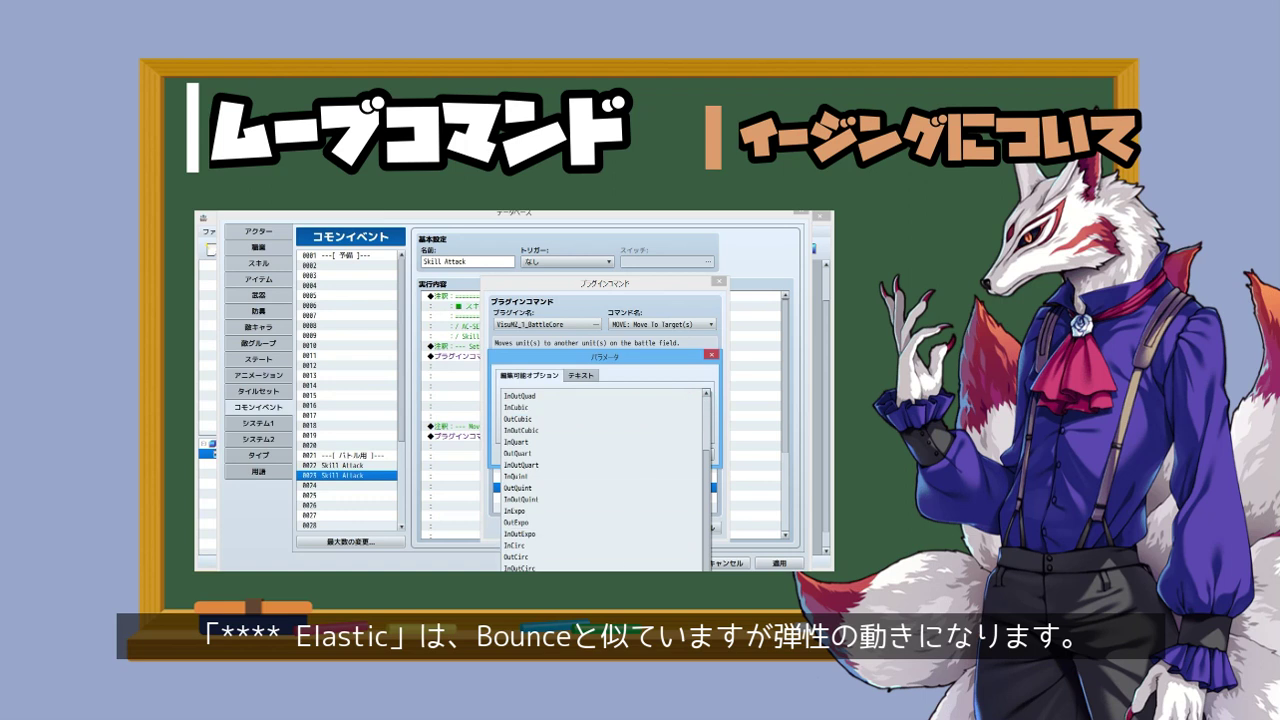
{"action": "left_click", "coordinate": [600, 560]}
{"action": "left_click", "coordinate": [680, 455]}
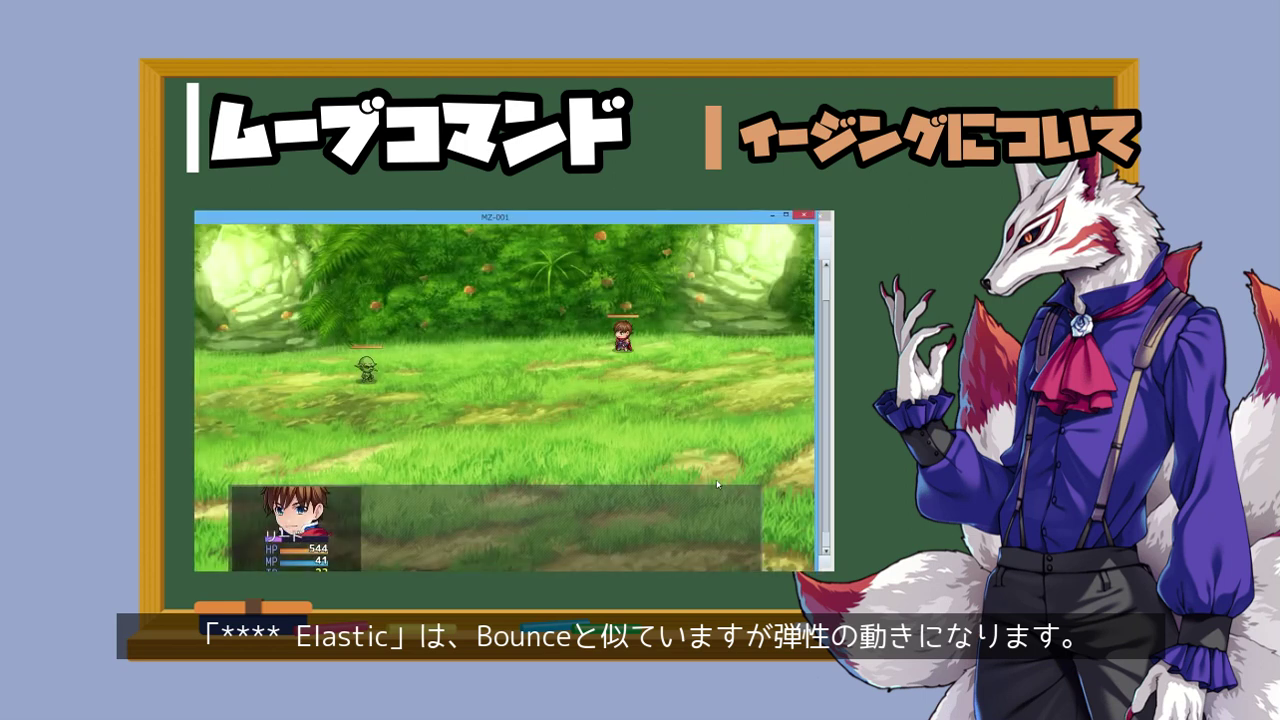
{"action": "key", "text": "Return"}
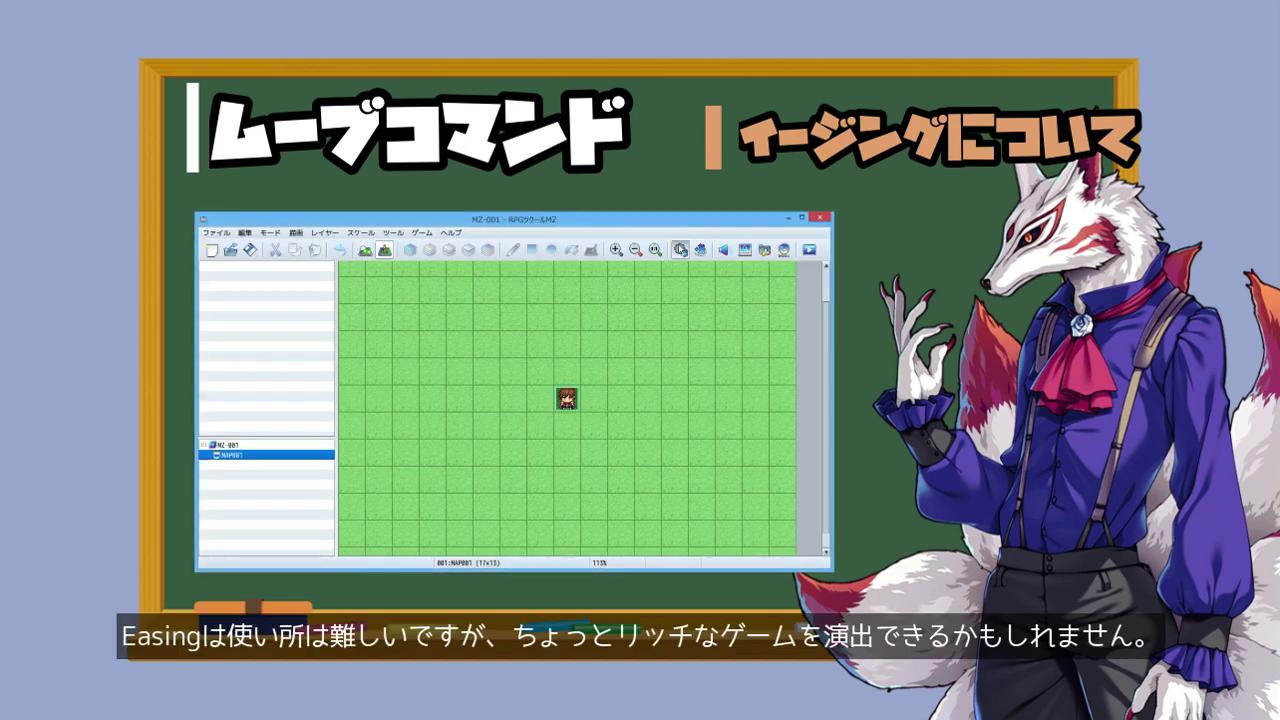
Step: Reopen the Move To Target(s) command in common event 0023 and set its Movement Easing to OutSine
{"action": "left_click", "coordinate": [680, 249]}
{"action": "right_click", "coordinate": [660, 388]}
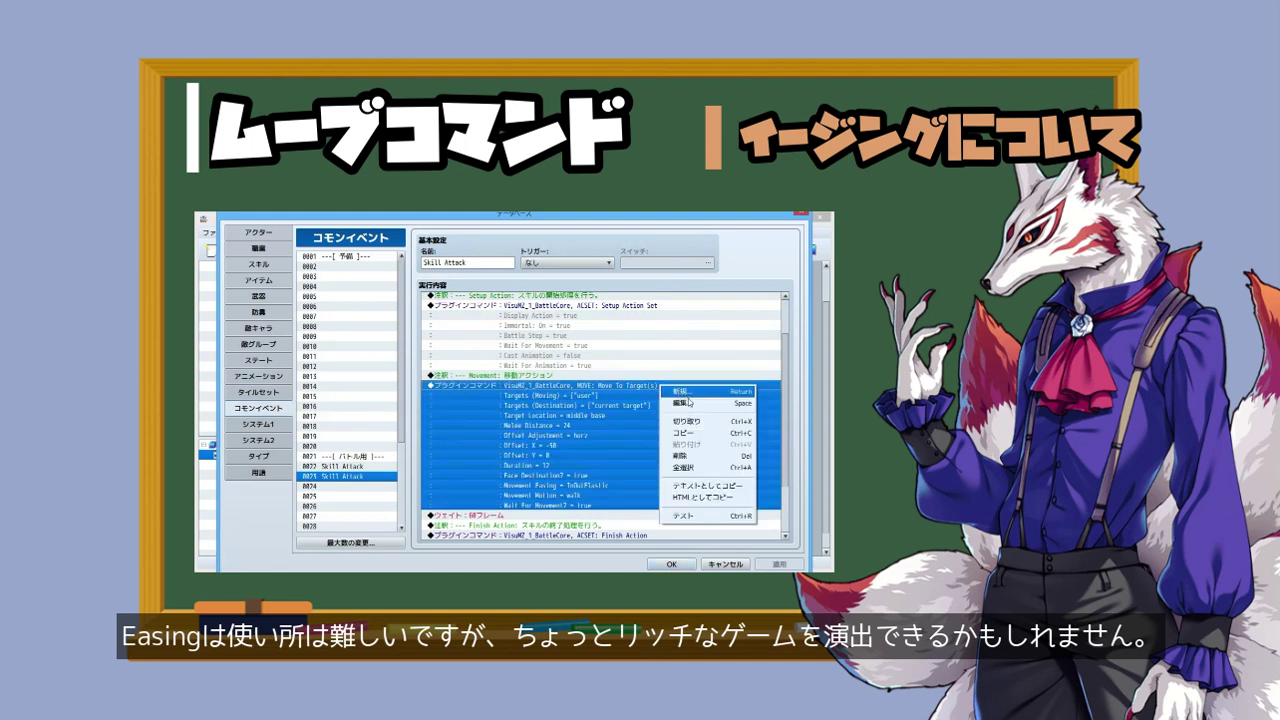
{"action": "left_click", "coordinate": [693, 398]}
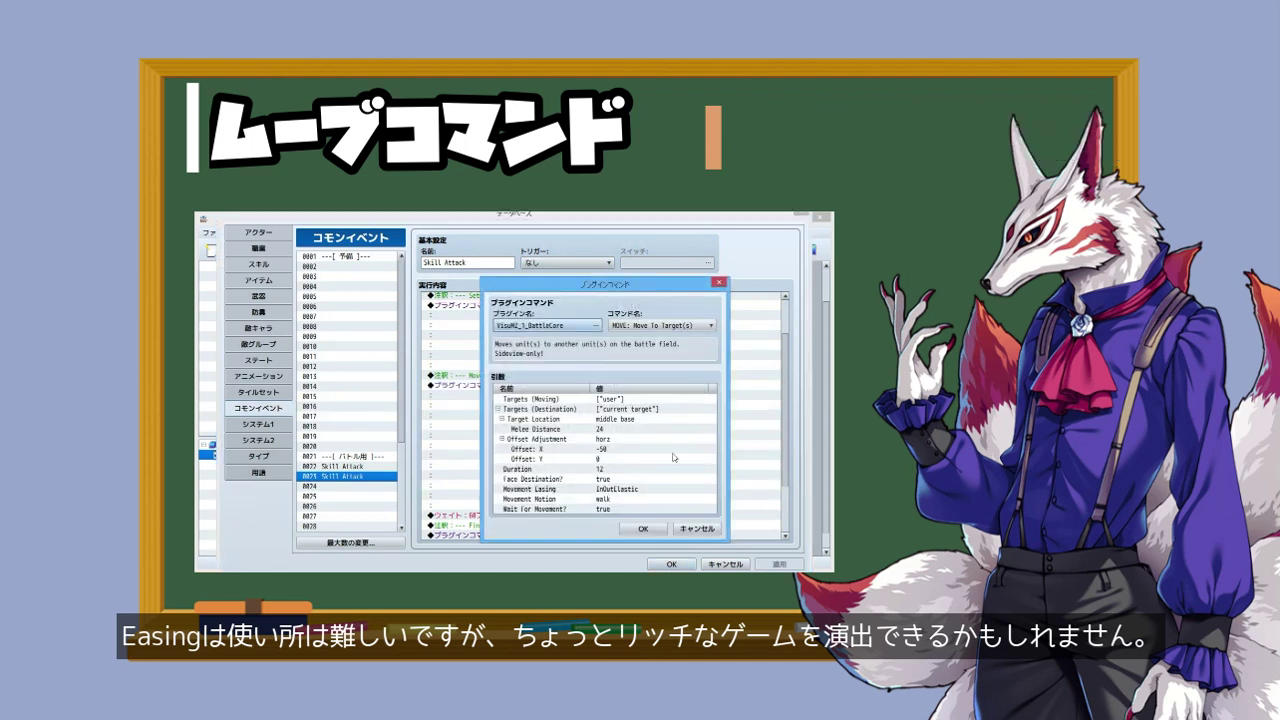
{"action": "double_click", "coordinate": [668, 488]}
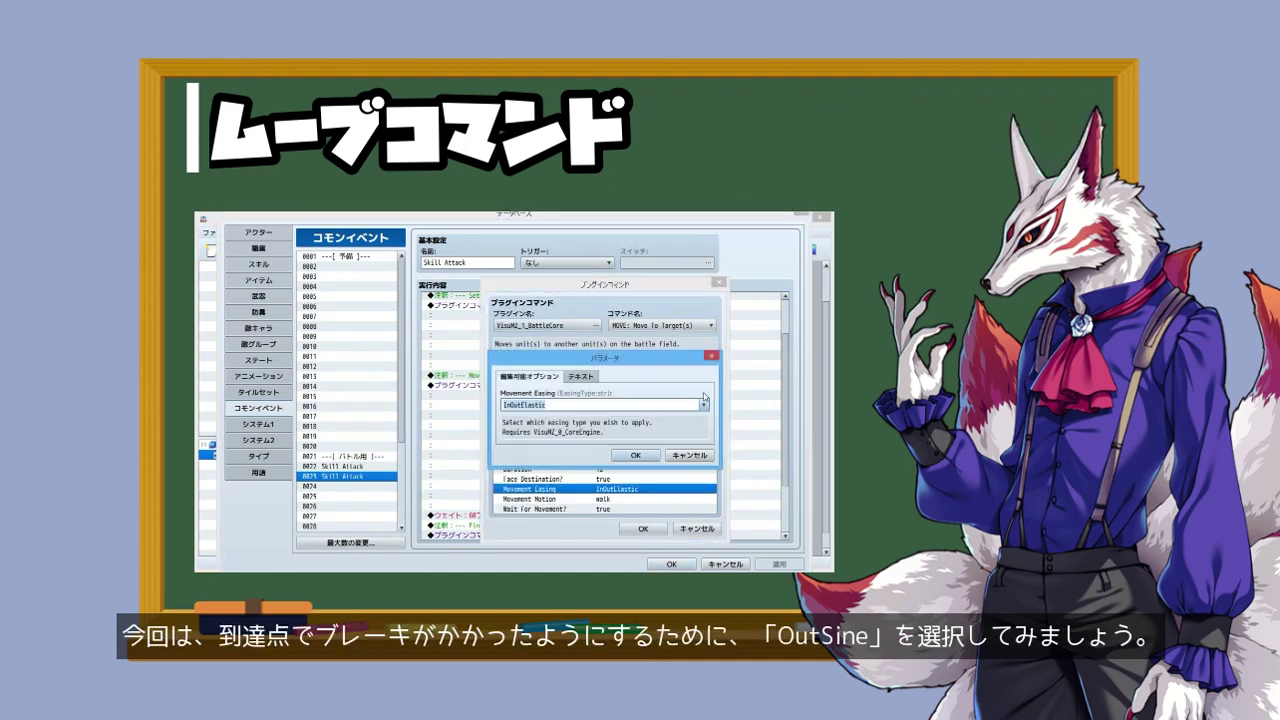
{"action": "left_click", "coordinate": [704, 405]}
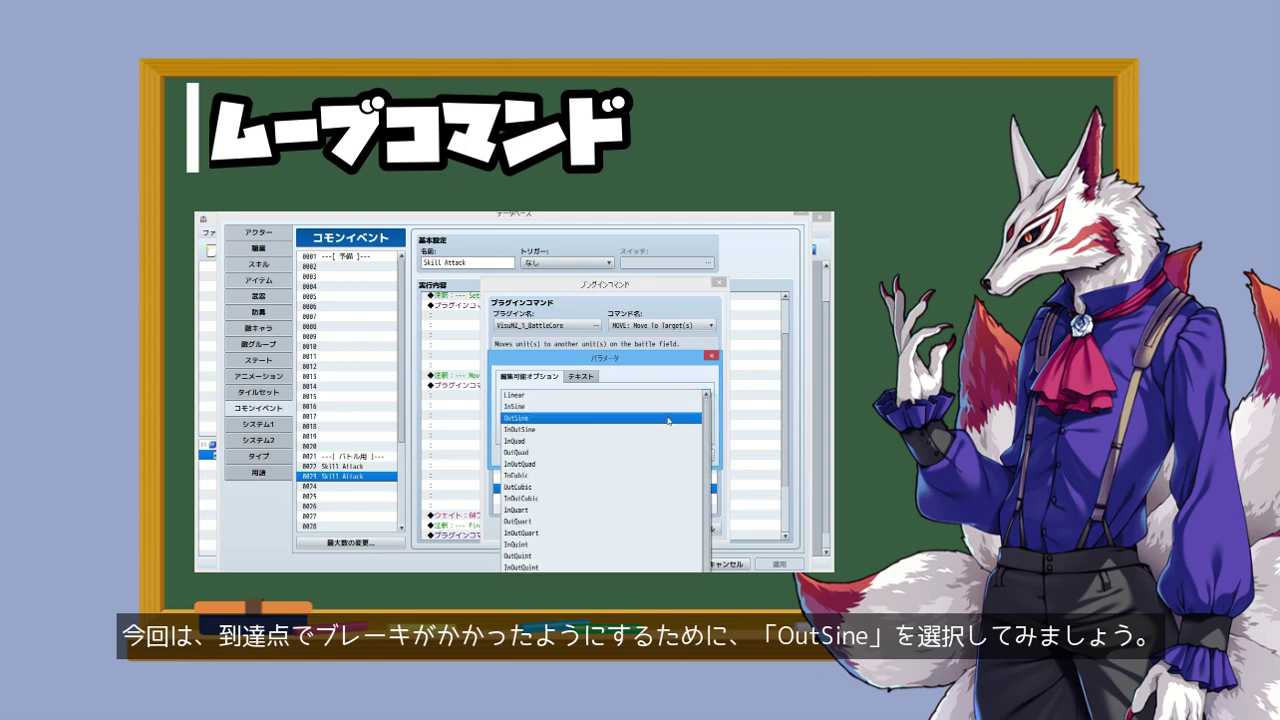
{"action": "left_click", "coordinate": [668, 418]}
{"action": "left_click", "coordinate": [638, 458]}
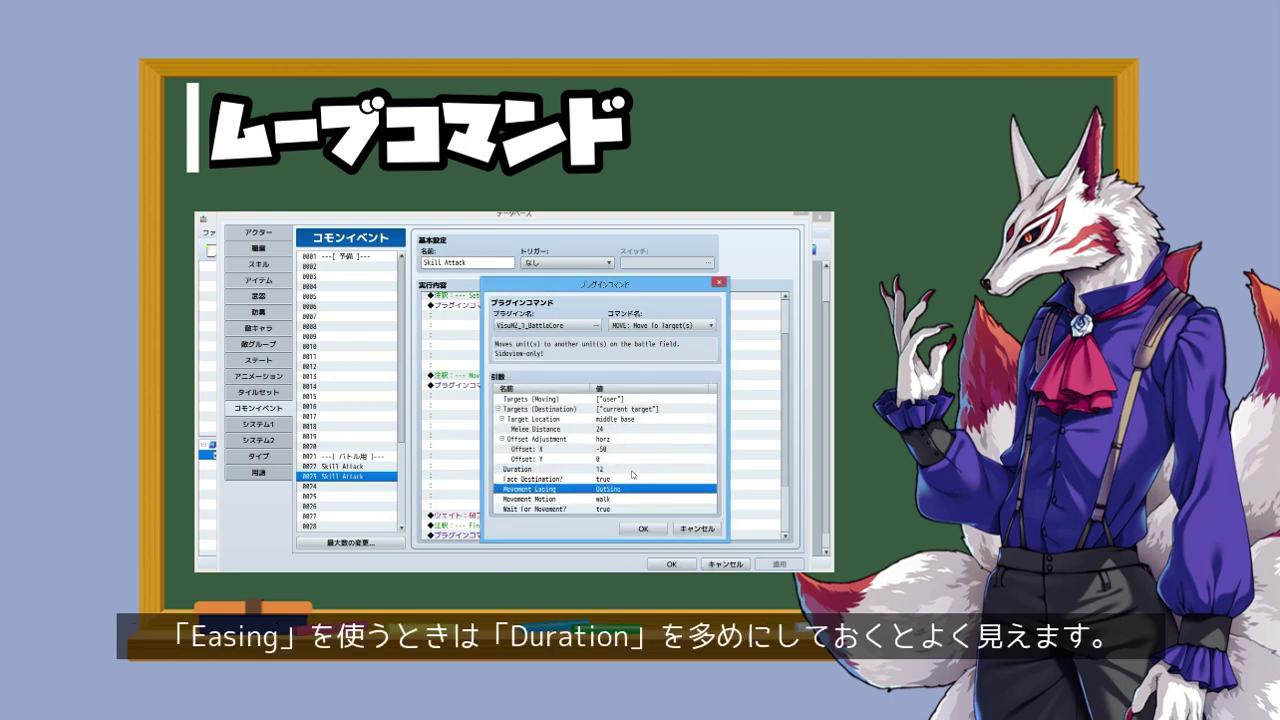
Step: Set the Move To Target(s) command's Duration to 24, save it and try スキルアタック in a battle test
{"action": "double_click", "coordinate": [632, 470]}
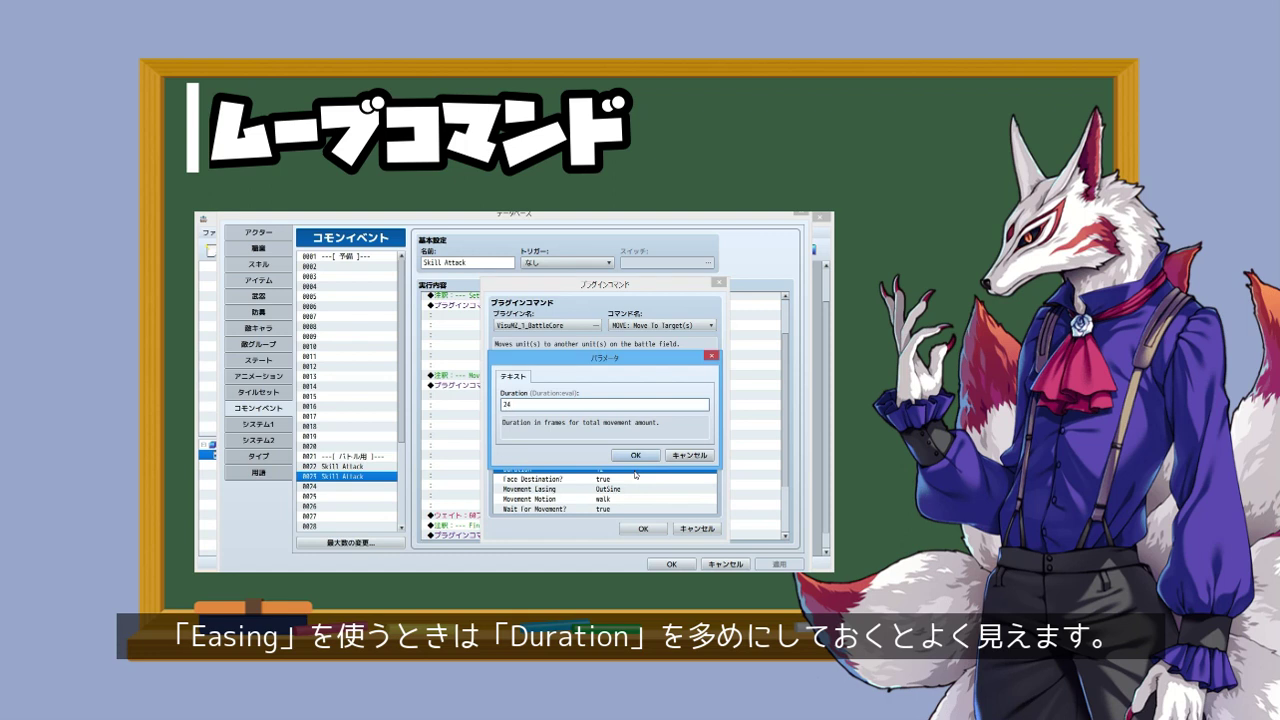
{"action": "left_click", "coordinate": [635, 455]}
{"action": "left_click", "coordinate": [643, 528]}
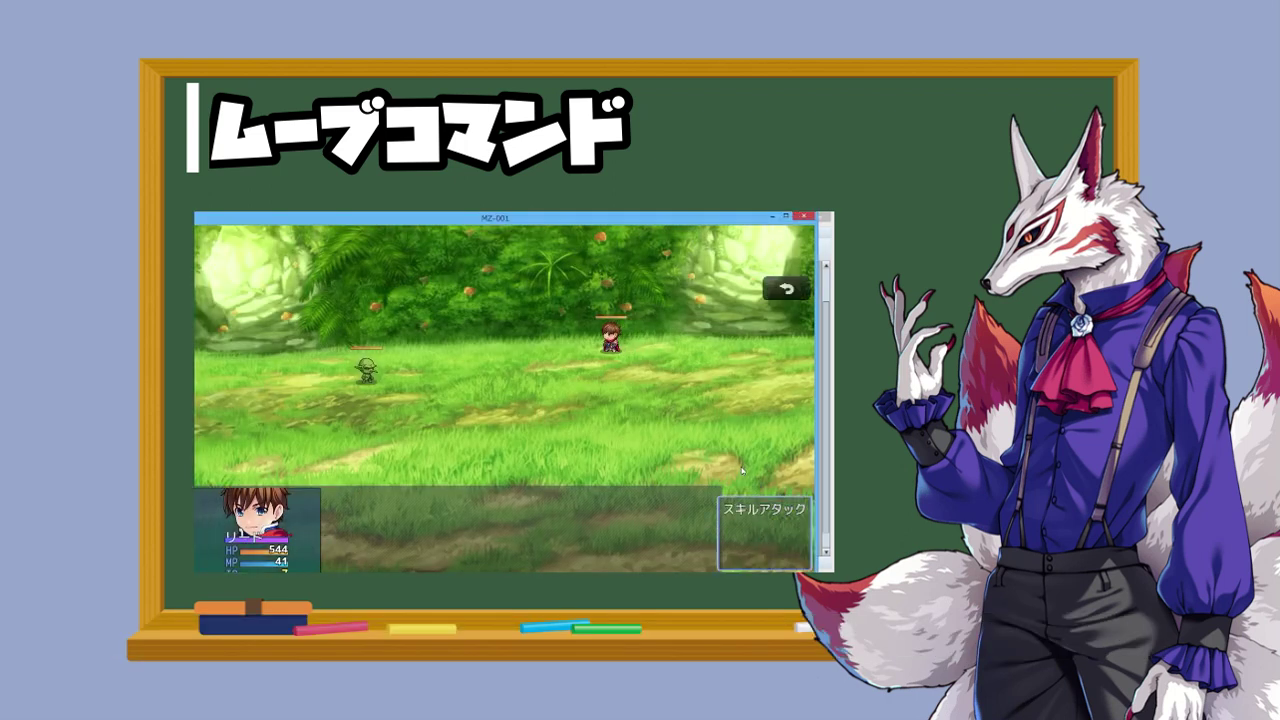
{"action": "key", "text": "Return"}
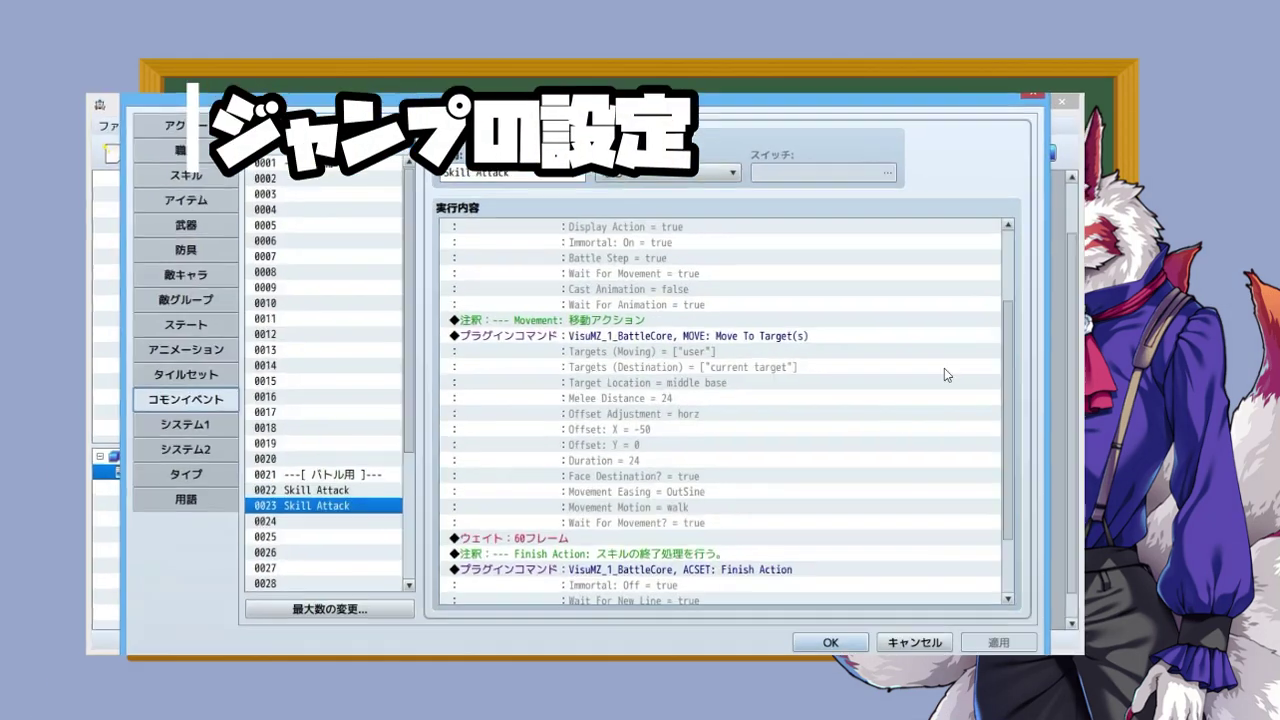
Step: Duplicate the Move To Target(s) command and change the copy into a MOVE: Jump command with its default arguments
{"action": "left_click", "coordinate": [723, 370]}
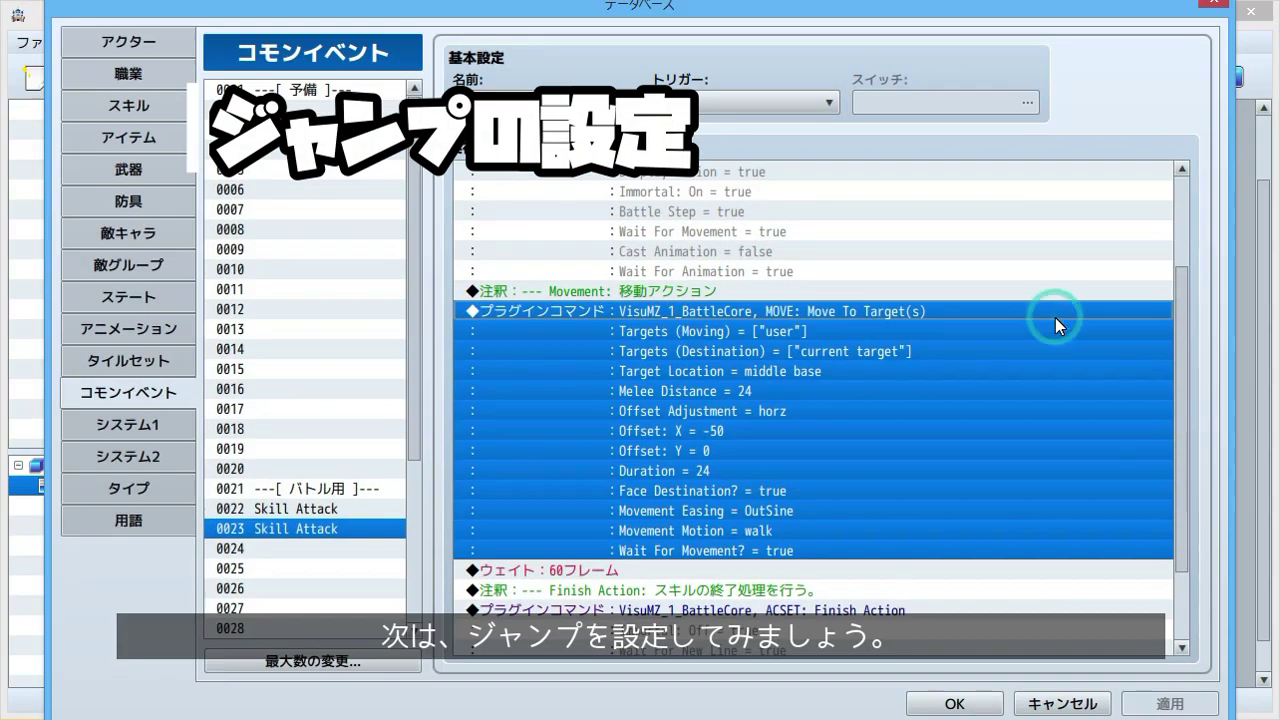
{"action": "key", "text": "ctrl+c"}
{"action": "key", "text": "ctrl+v"}
{"action": "scroll", "coordinate": [996, 398], "scroll_direction": "down", "scroll_amount": 2}
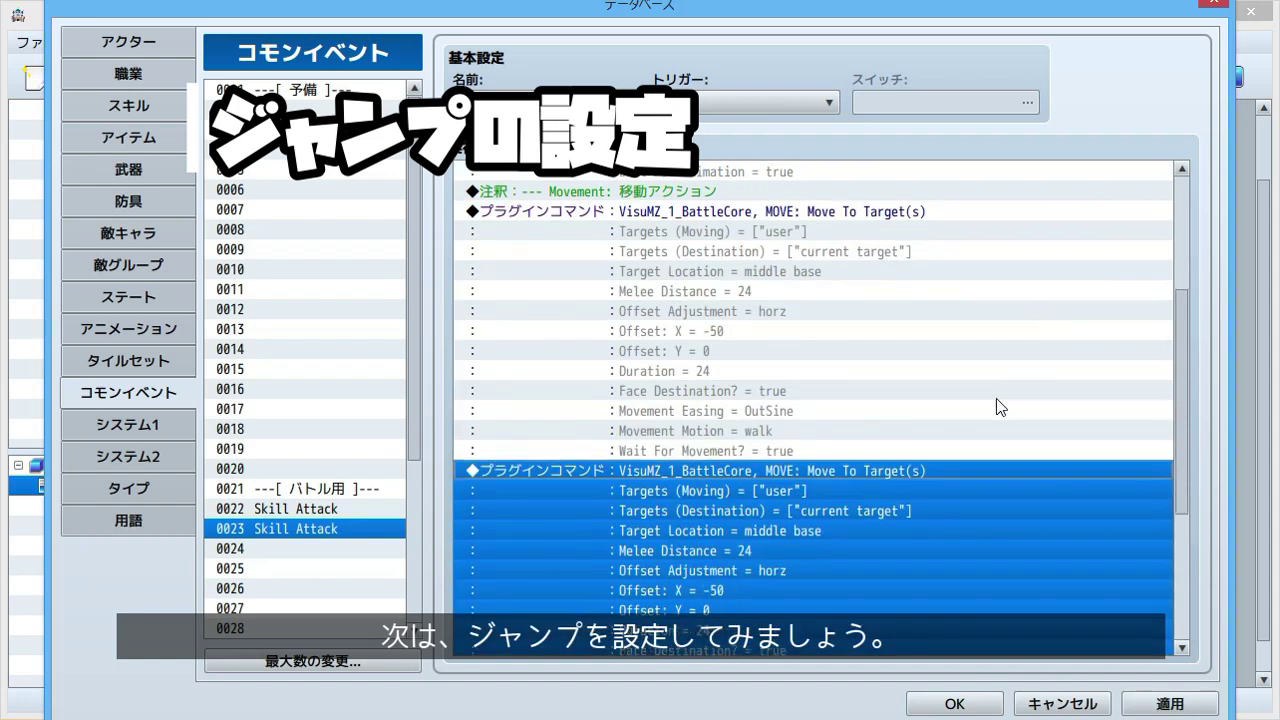
{"action": "key", "text": "Return"}
{"action": "left_click", "coordinate": [1002, 234]}
{"action": "left_click", "coordinate": [1121, 250]}
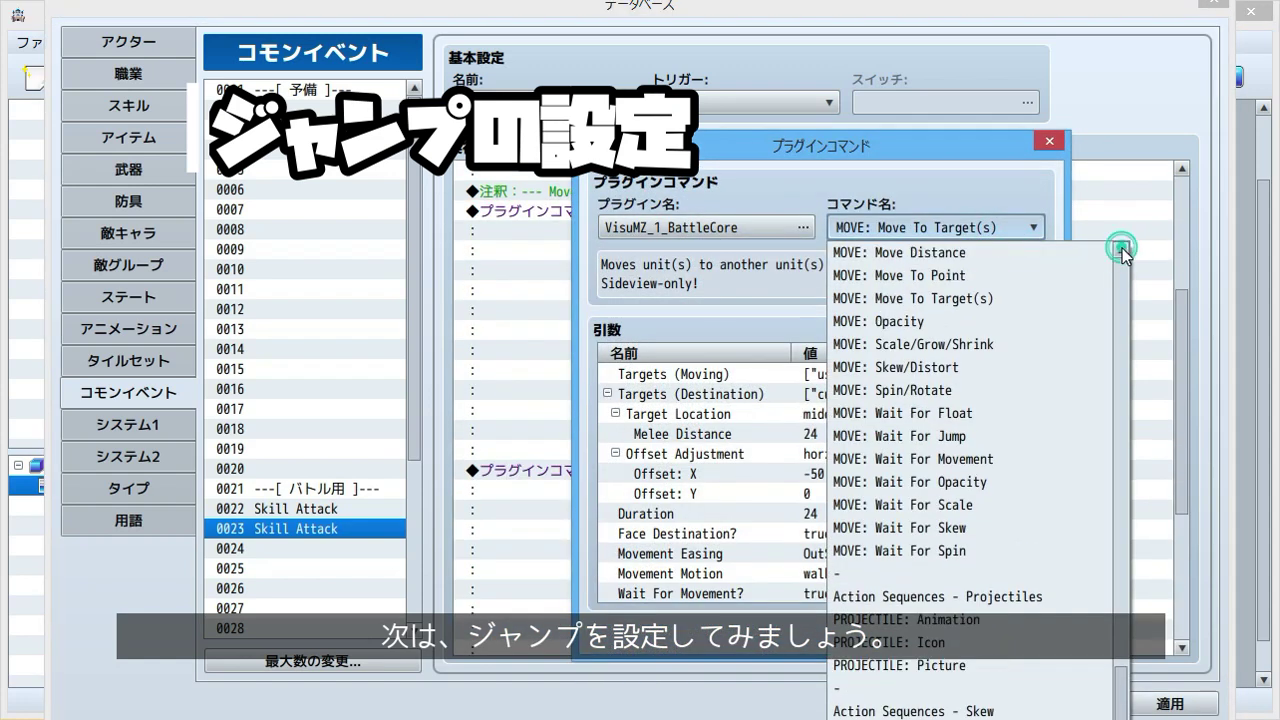
{"action": "left_click", "coordinate": [1121, 250]}
{"action": "left_click", "coordinate": [1071, 276]}
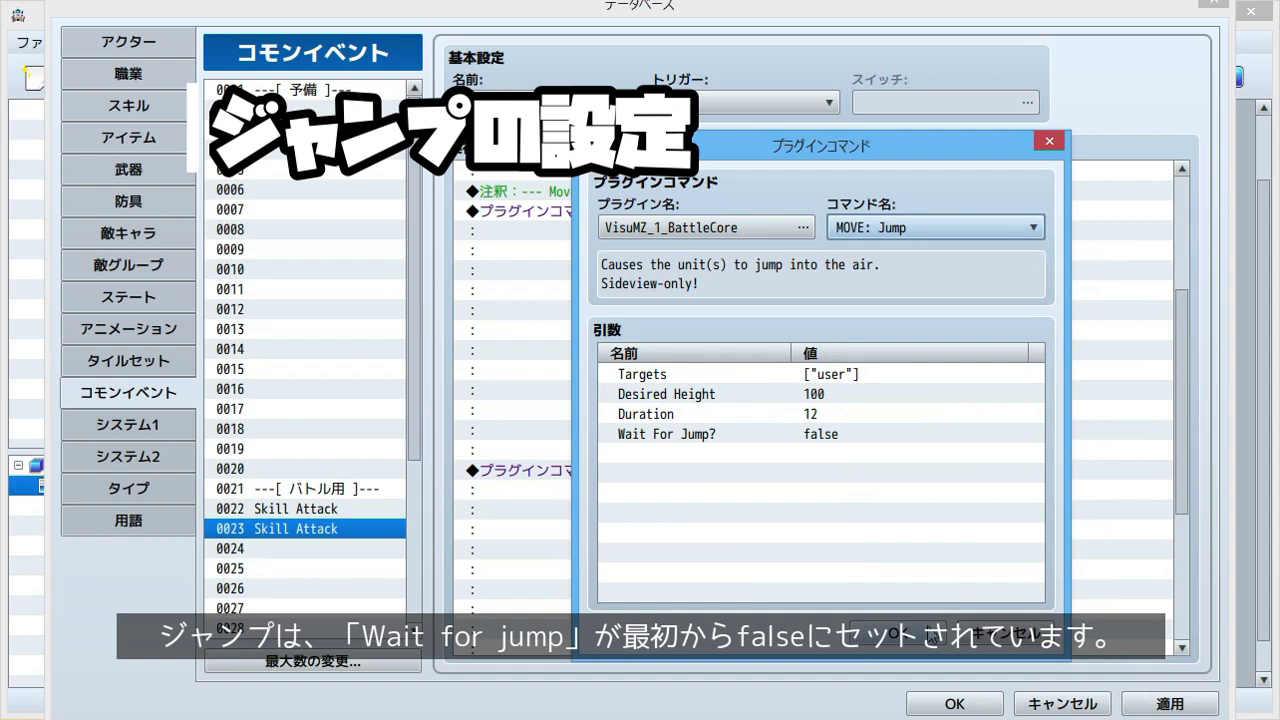
{"action": "left_click", "coordinate": [890, 633]}
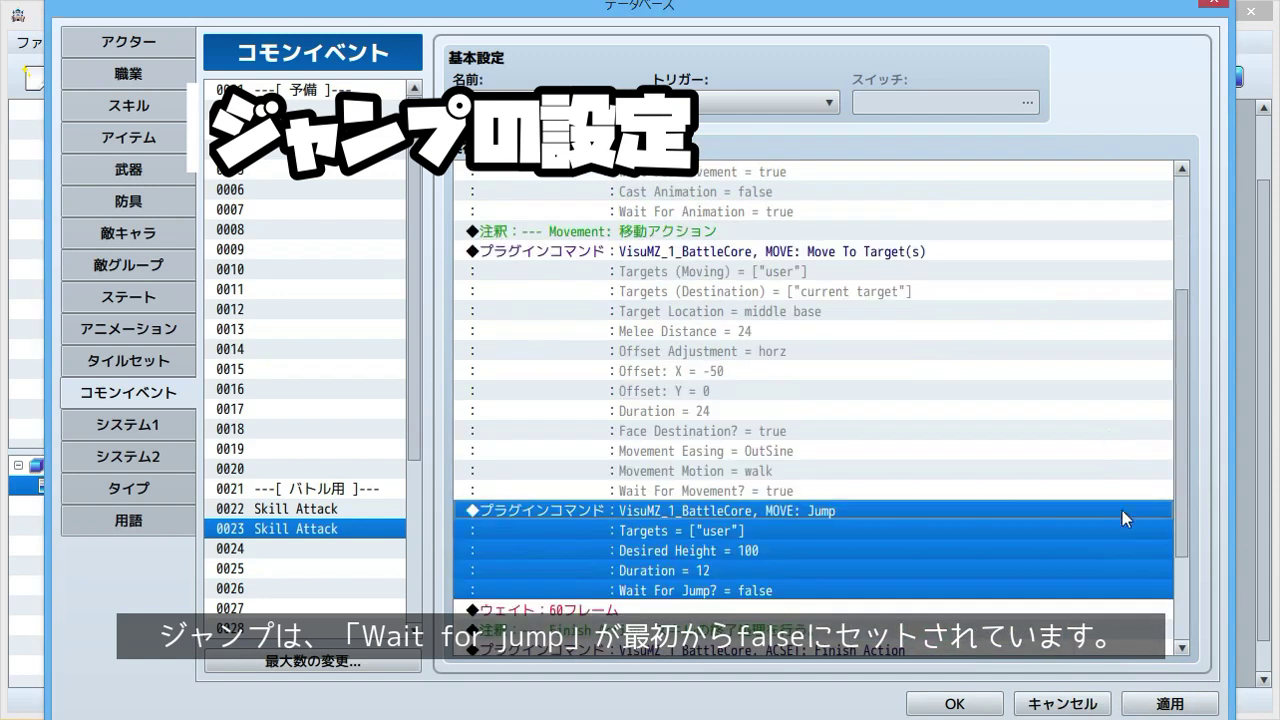
Step: Move the Jump command so that it comes directly before the Move To Target(s) command
{"action": "key", "text": "ctrl+x"}
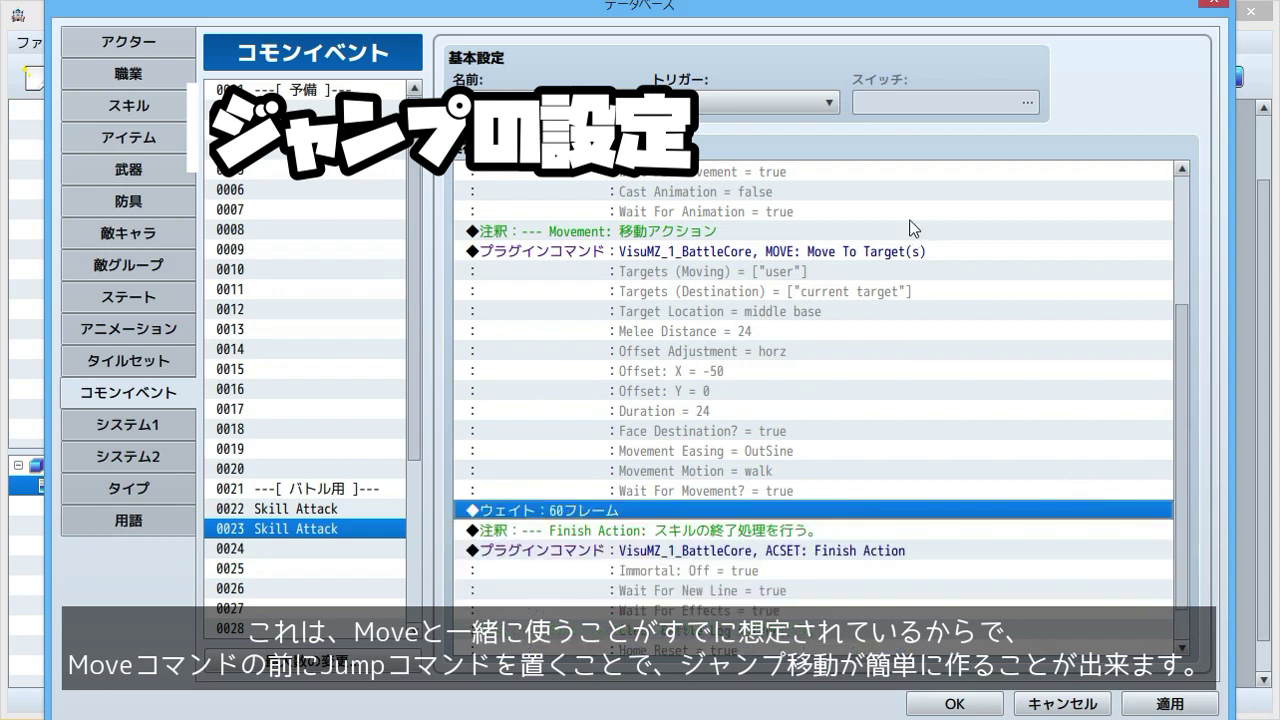
{"action": "left_click", "coordinate": [938, 248]}
{"action": "left_click", "coordinate": [945, 236]}
{"action": "key", "text": "ctrl+v"}
Step: Copy the Movement comment so each command has one, and rewrite the comment above the Jump command as "--- Jump: ジャンプ"
{"action": "key", "text": "ctrl+c"}
{"action": "left_click", "coordinate": [833, 230]}
{"action": "key", "text": "ctrl+v"}
{"action": "double_click", "coordinate": [833, 230]}
{"action": "key", "text": "ctrl+a"}
{"action": "type", "text": "--- Jump:"}
{"action": "key", "text": "Zenkaku_Hankaku"}
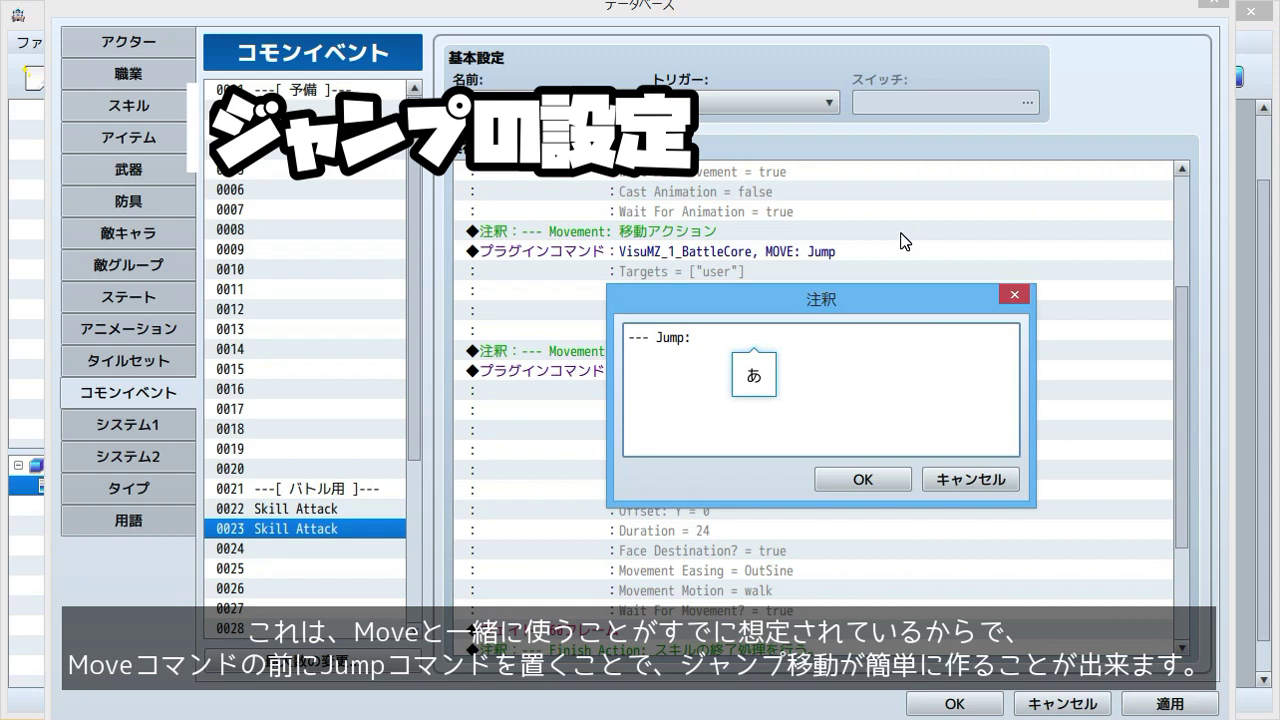
{"action": "type", "text": "ジャンプ"}
{"action": "key", "text": "Zenkaku_Hankaku"}
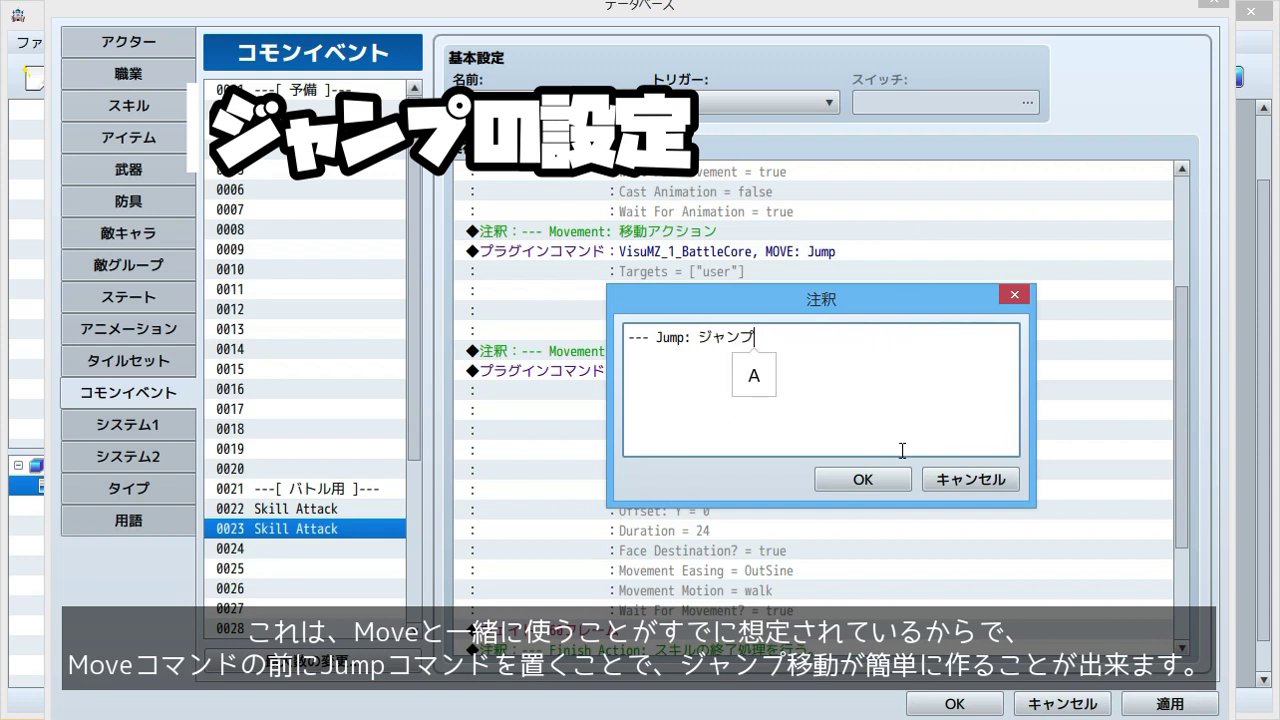
{"action": "left_click", "coordinate": [900, 479]}
Step: Set the Jump command's Desired Height to 50 and its Duration to 24
{"action": "left_click", "coordinate": [990, 252]}
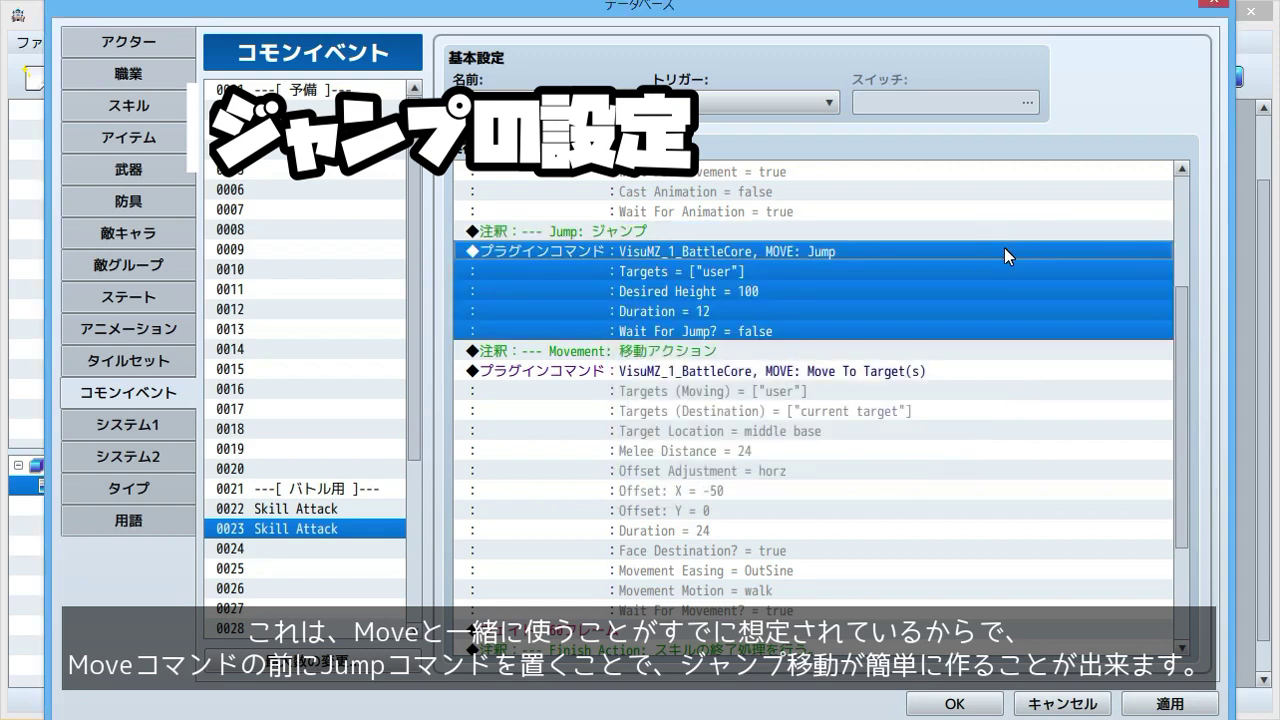
{"action": "double_click", "coordinate": [1004, 252]}
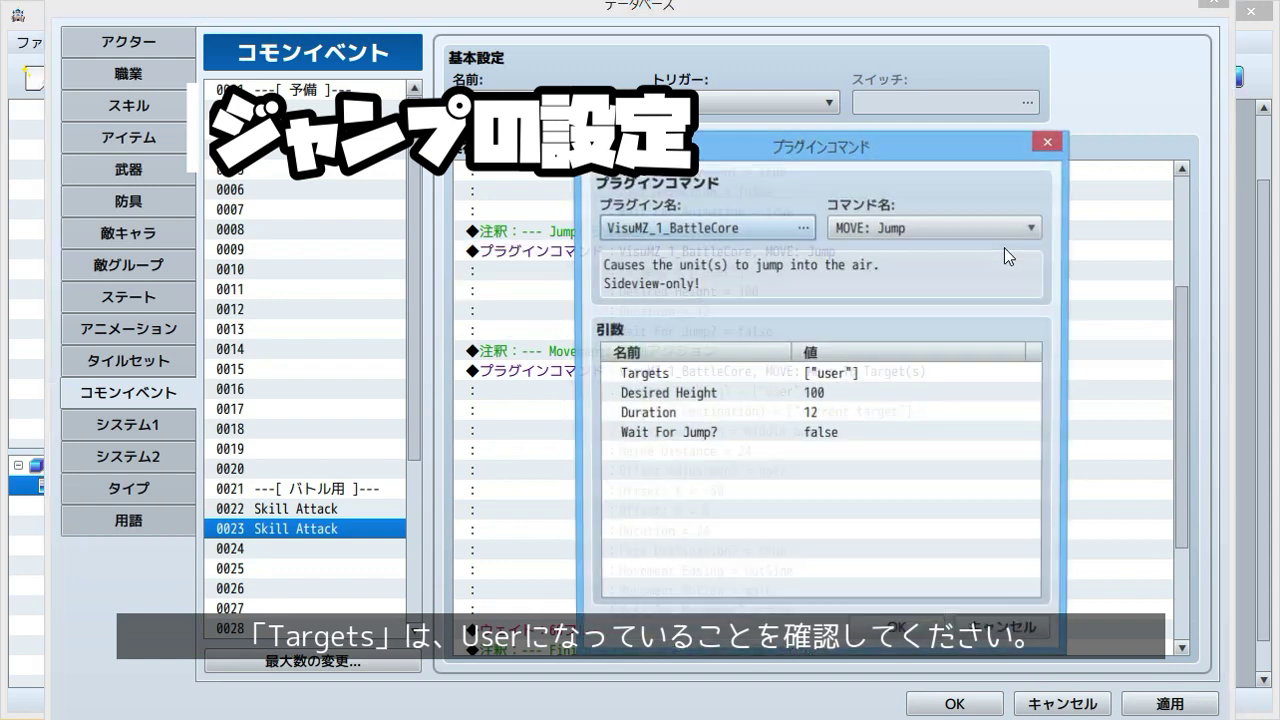
{"action": "left_click", "coordinate": [977, 374]}
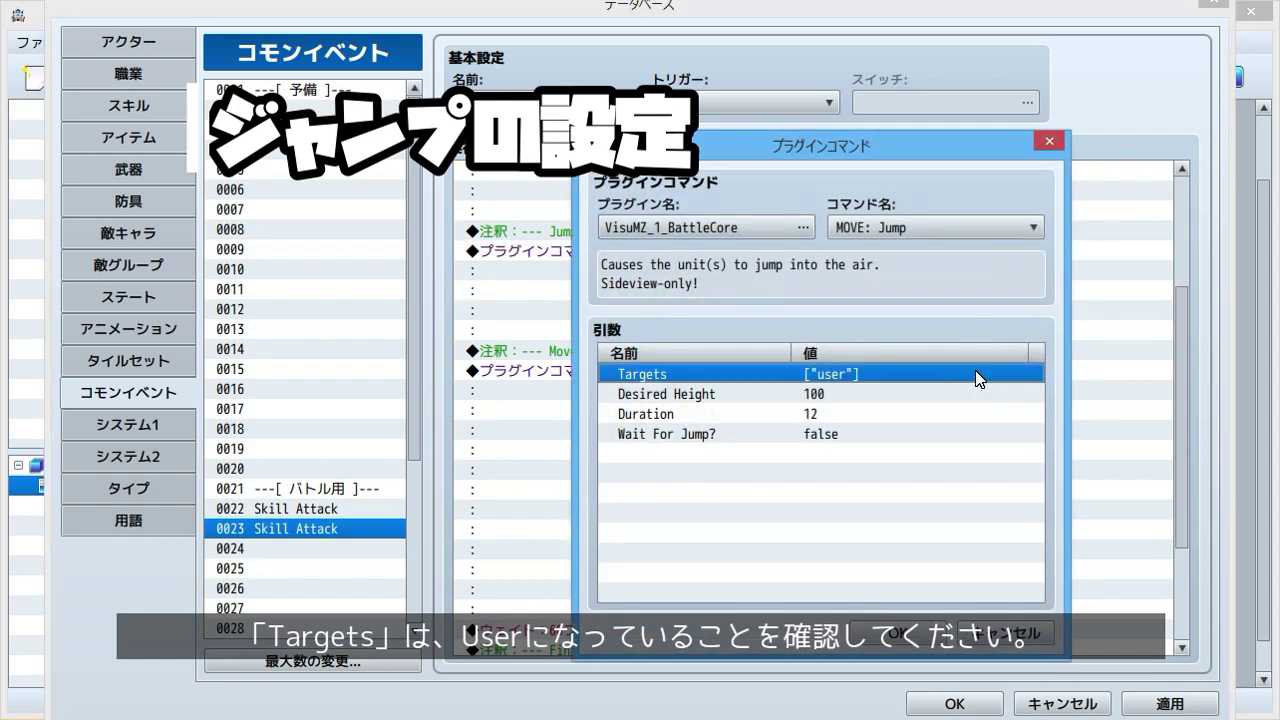
{"action": "left_click", "coordinate": [972, 396]}
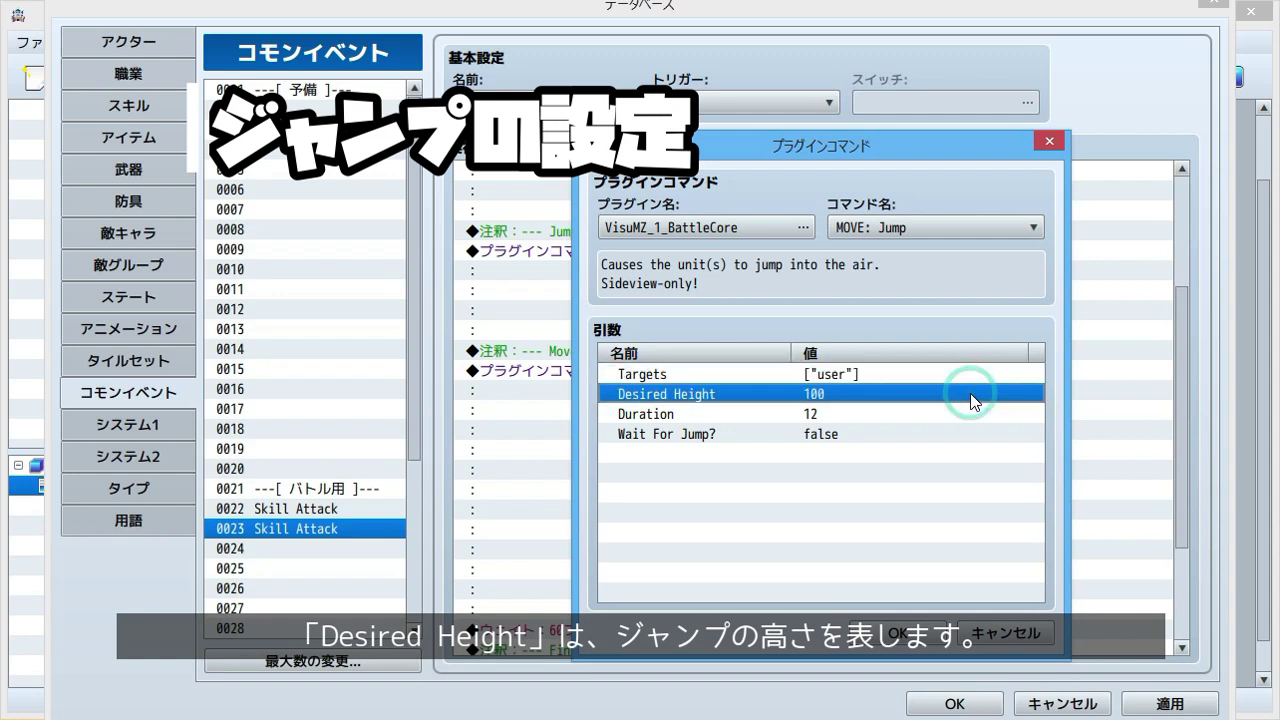
{"action": "double_click", "coordinate": [972, 396]}
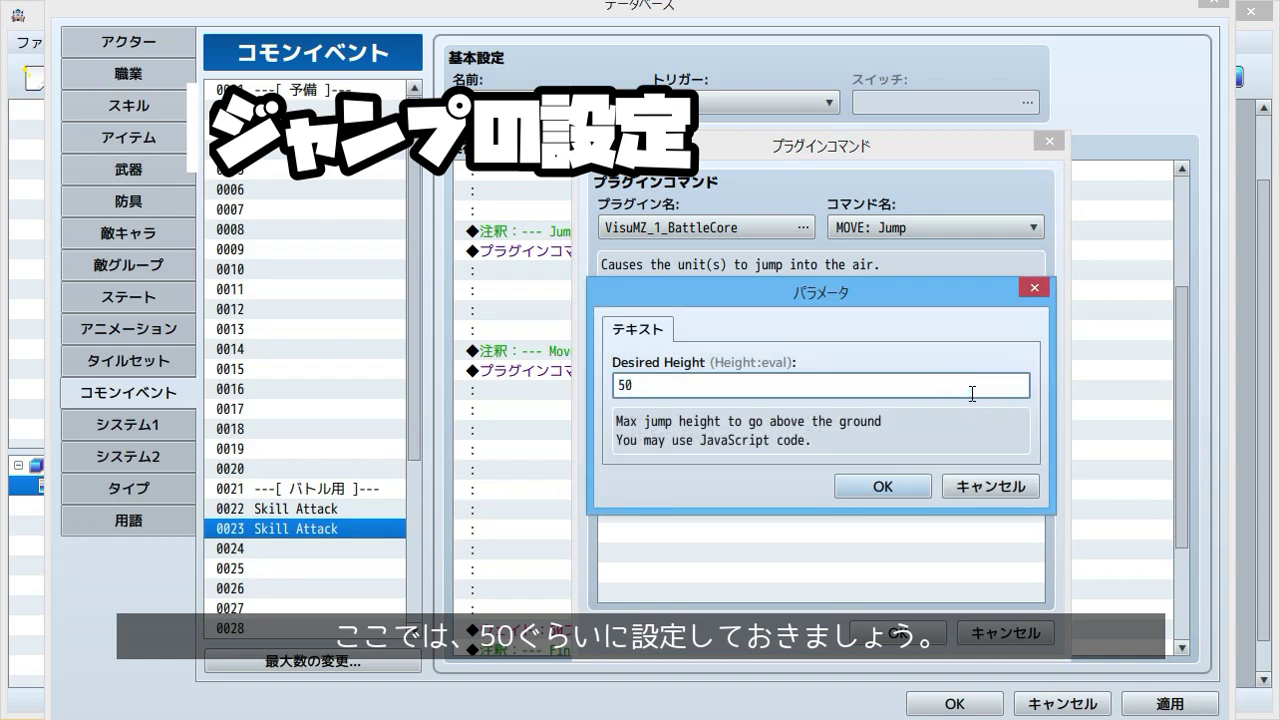
{"action": "left_click", "coordinate": [884, 486]}
{"action": "left_click", "coordinate": [984, 418]}
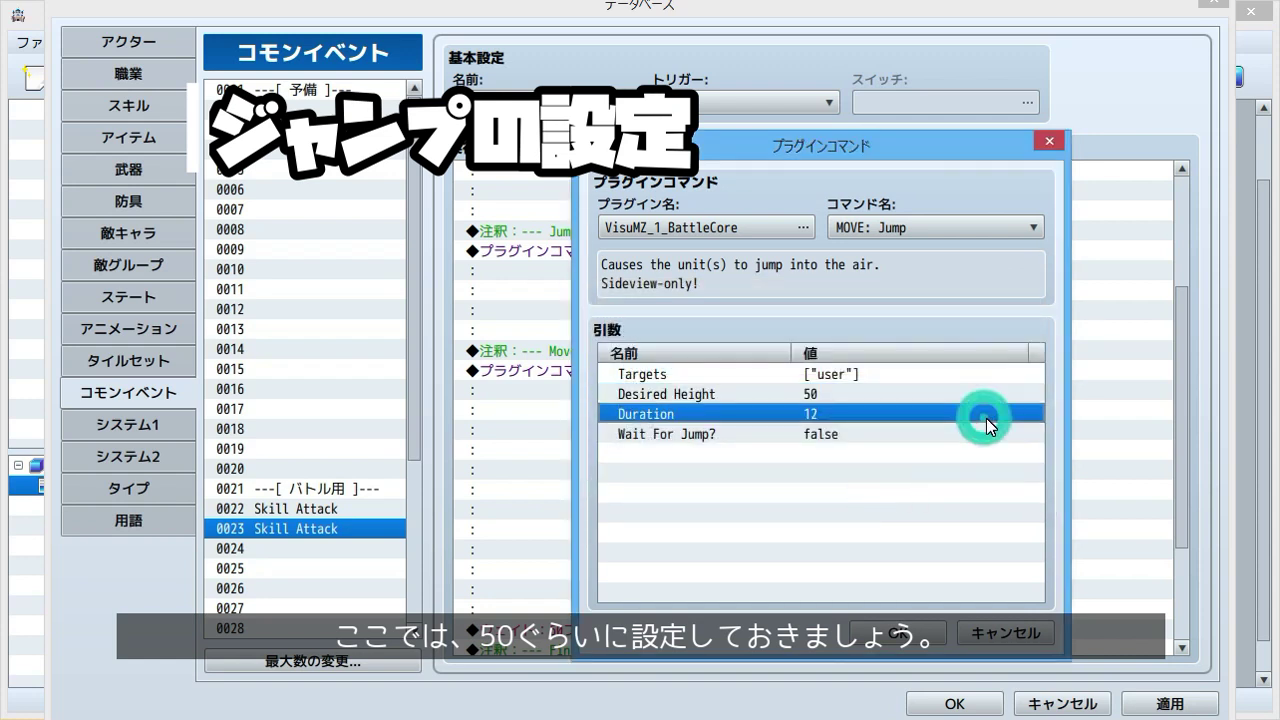
{"action": "double_click", "coordinate": [986, 418]}
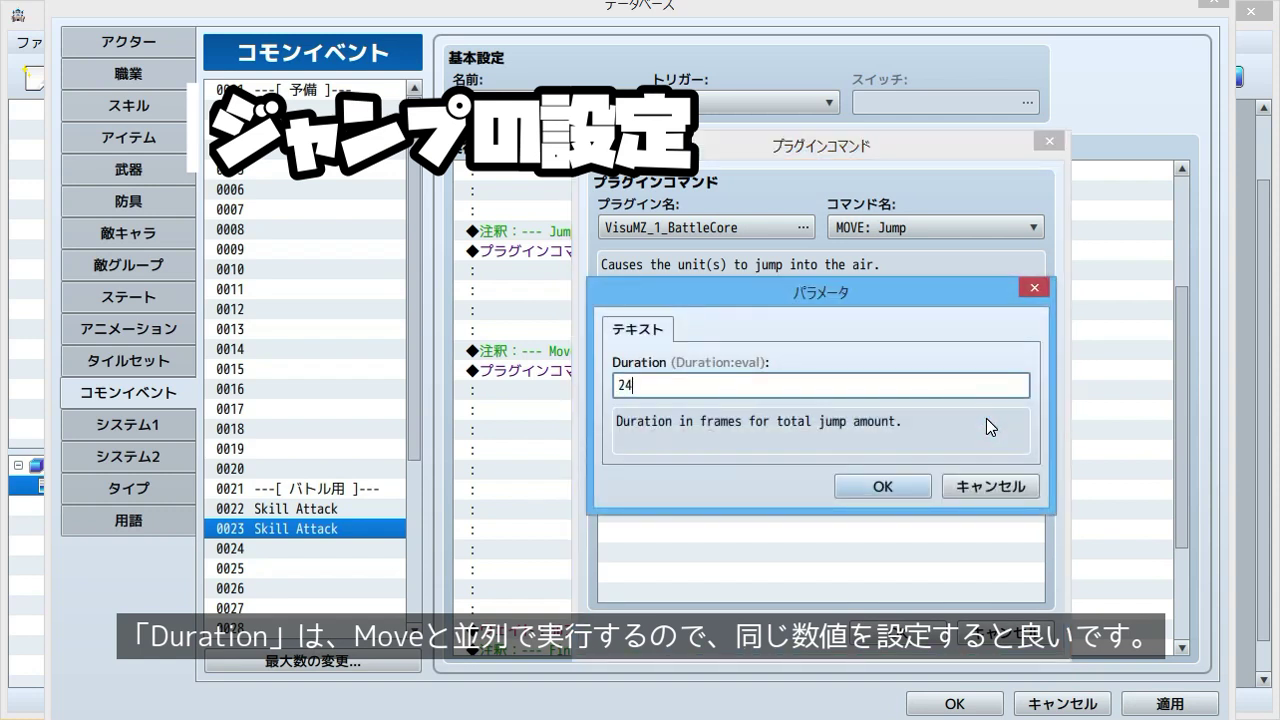
{"action": "left_click", "coordinate": [880, 486]}
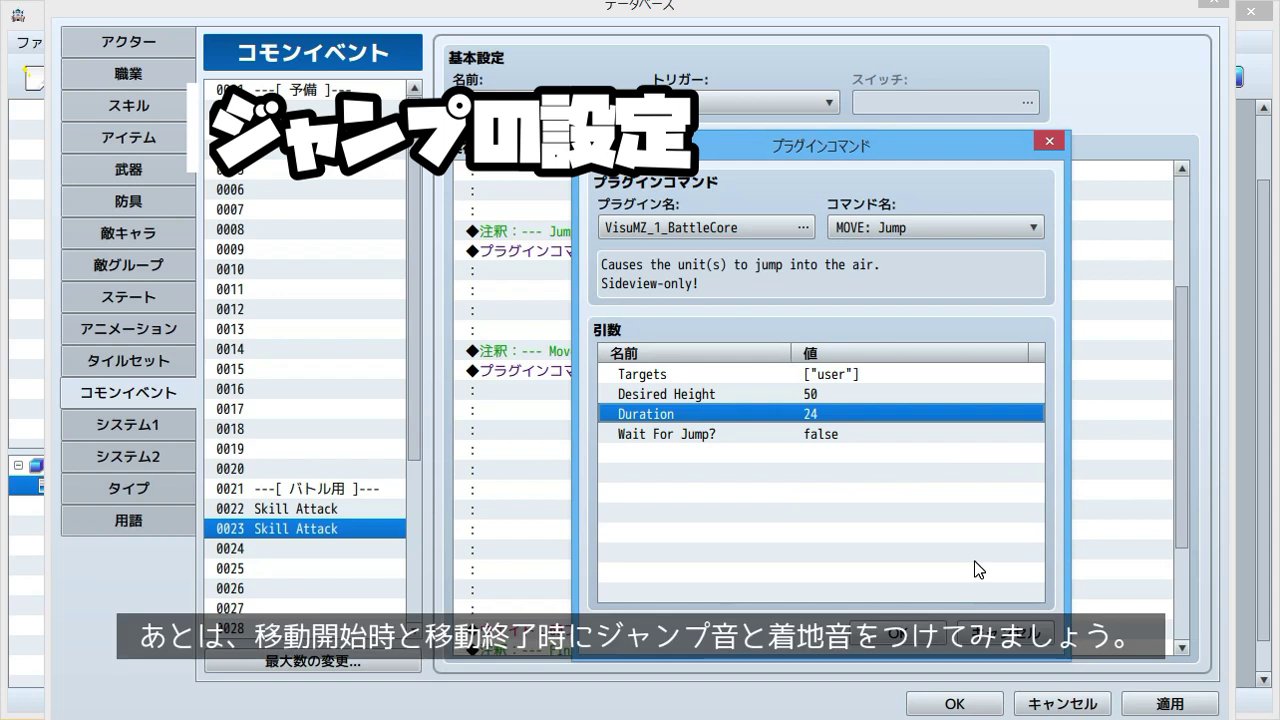
{"action": "left_click", "coordinate": [922, 632]}
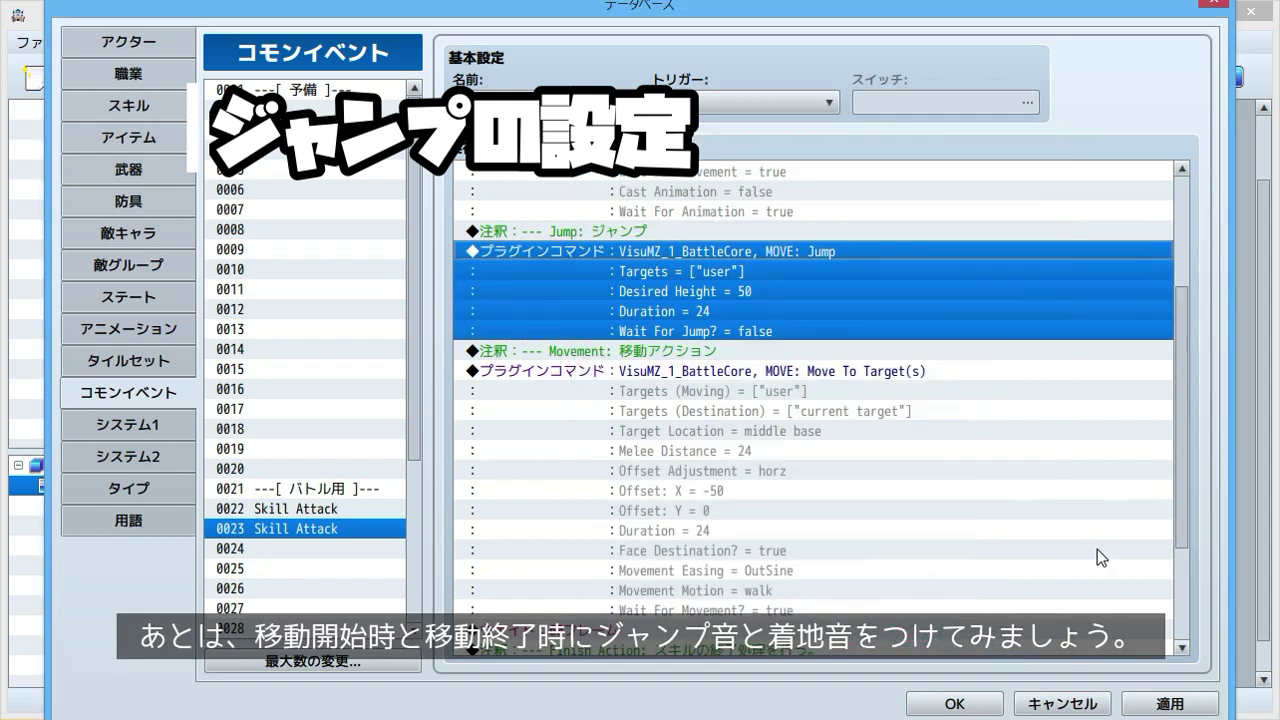
Step: Insert a sound effect command playing Bow1 before the Jump comment, at 90% volume and 100% pitch
{"action": "scroll", "coordinate": [1096, 548], "scroll_direction": "up", "scroll_amount": 2}
{"action": "double_click", "coordinate": [884, 354]}
{"action": "left_click", "coordinate": [571, 104]}
{"action": "left_click", "coordinate": [607, 104]}
{"action": "left_click", "coordinate": [955, 598]}
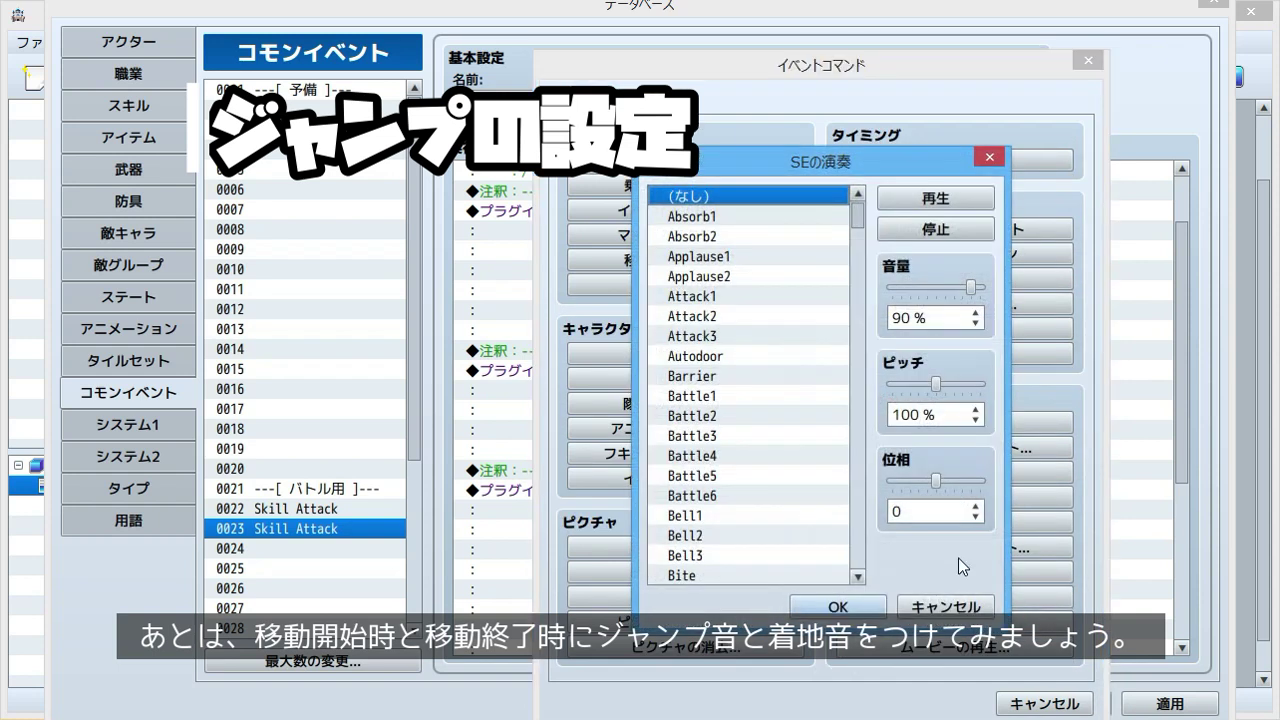
{"action": "scroll", "coordinate": [760, 347], "scroll_direction": "down", "scroll_amount": 4}
{"action": "left_click", "coordinate": [757, 334]}
{"action": "left_click", "coordinate": [737, 292]}
{"action": "left_click", "coordinate": [835, 603]}
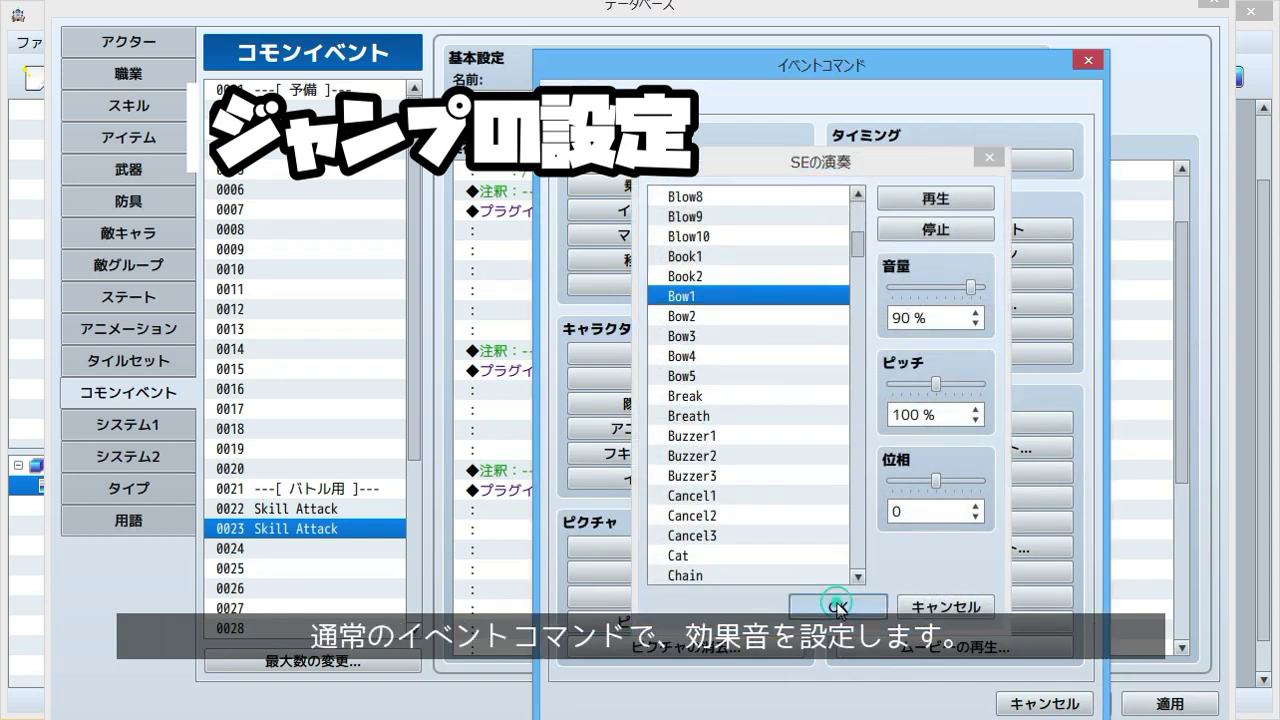
Step: Insert the Bow3 sound effect after the Move To Target(s) command and try スキルアタック in a battle test
{"action": "double_click", "coordinate": [884, 535]}
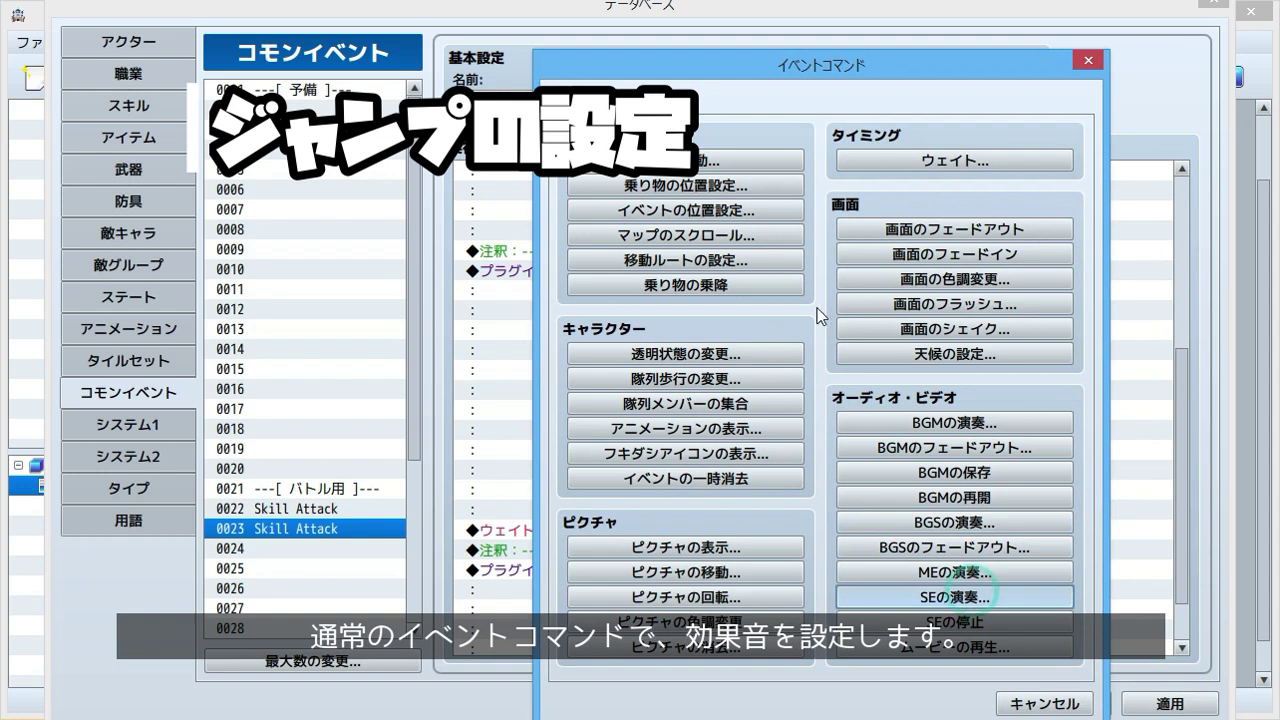
{"action": "left_click", "coordinate": [955, 598]}
{"action": "scroll", "coordinate": [795, 267], "scroll_direction": "down", "scroll_amount": 8}
{"action": "left_click", "coordinate": [795, 274]}
{"action": "left_click", "coordinate": [838, 606]}
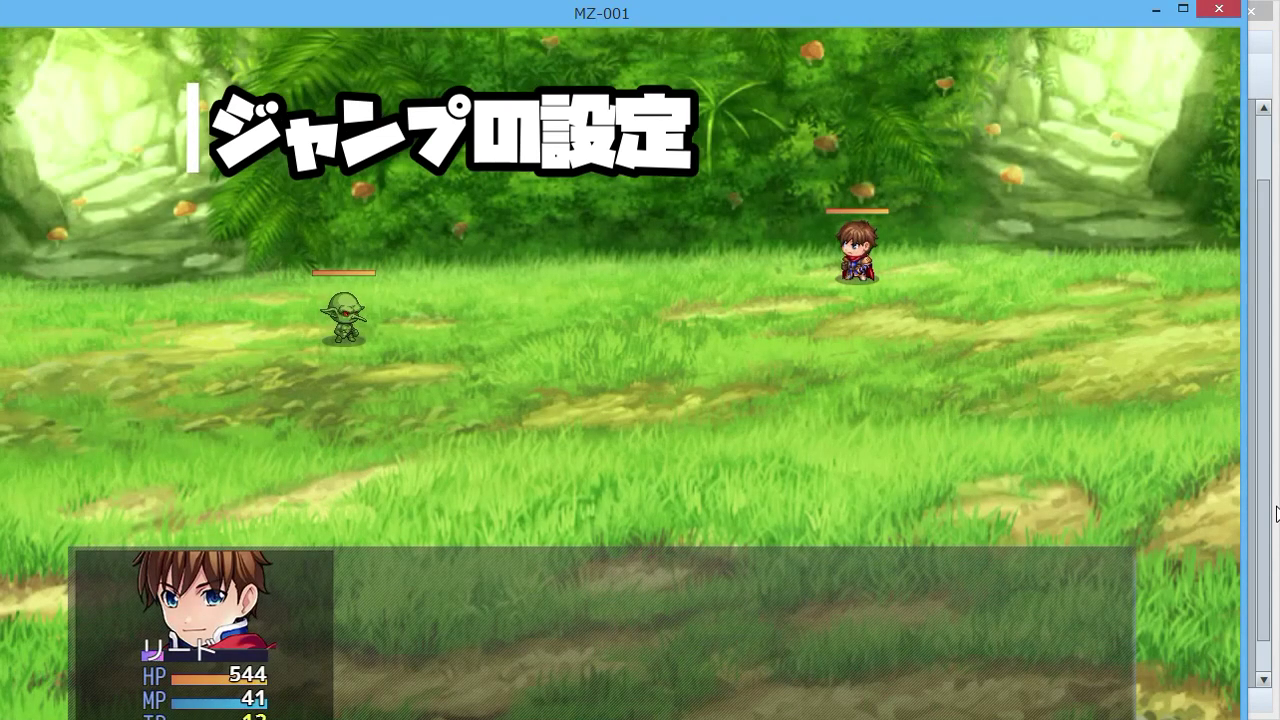
{"action": "key", "text": "Return"}
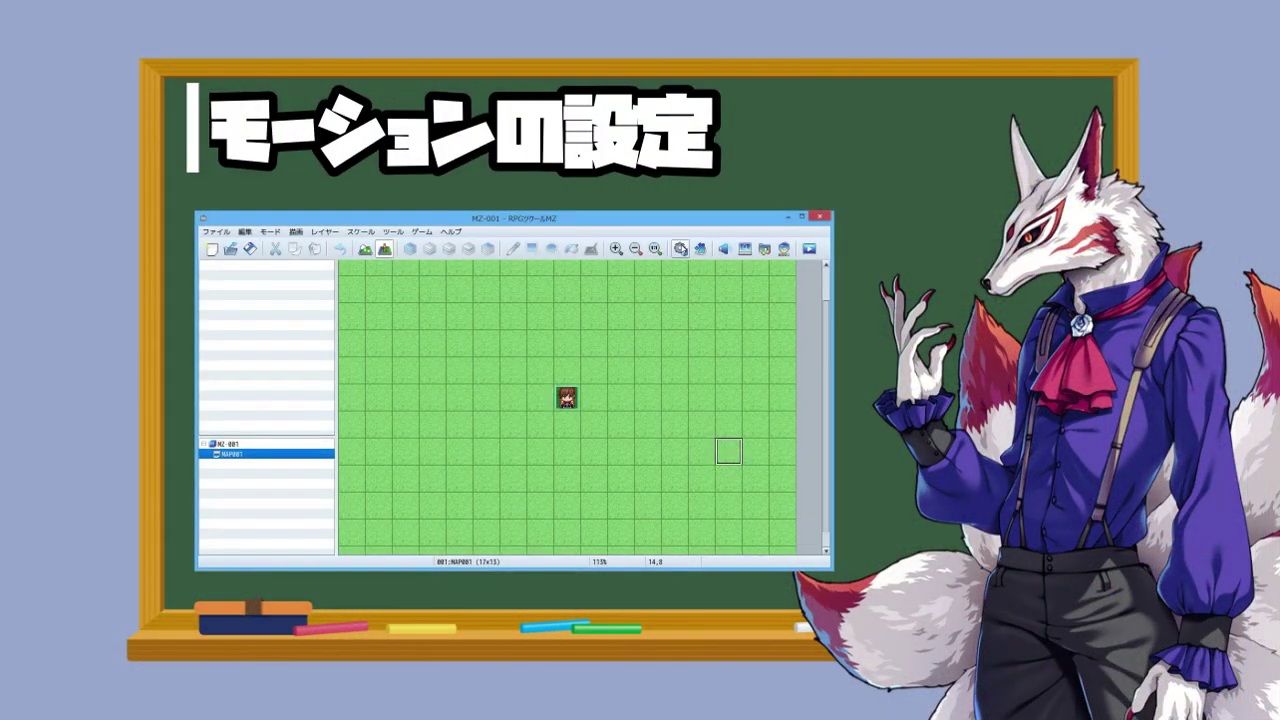
Step: Paste a copy of the Move To Target(s) command below the Bow3 sound effect in common event 0023
{"action": "left_click", "coordinate": [680, 248]}
{"action": "left_click", "coordinate": [665, 305]}
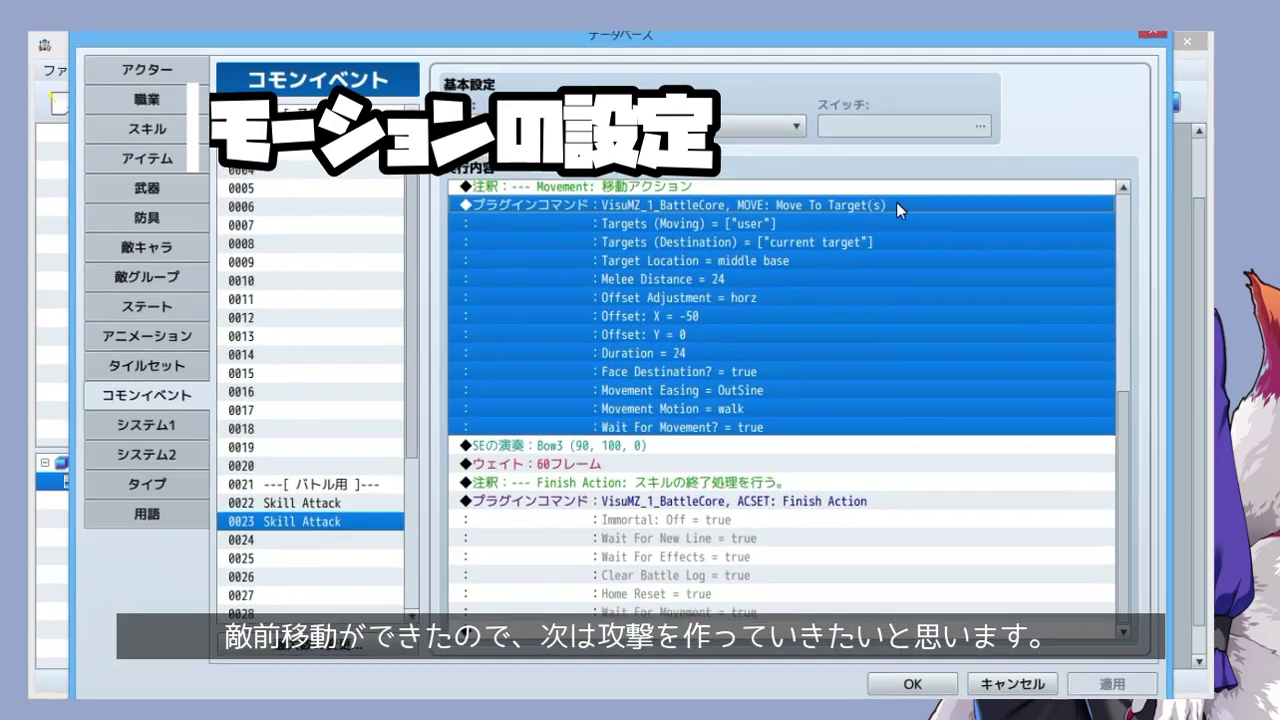
{"action": "key", "text": "ctrl+c"}
{"action": "key", "text": "ctrl+v"}
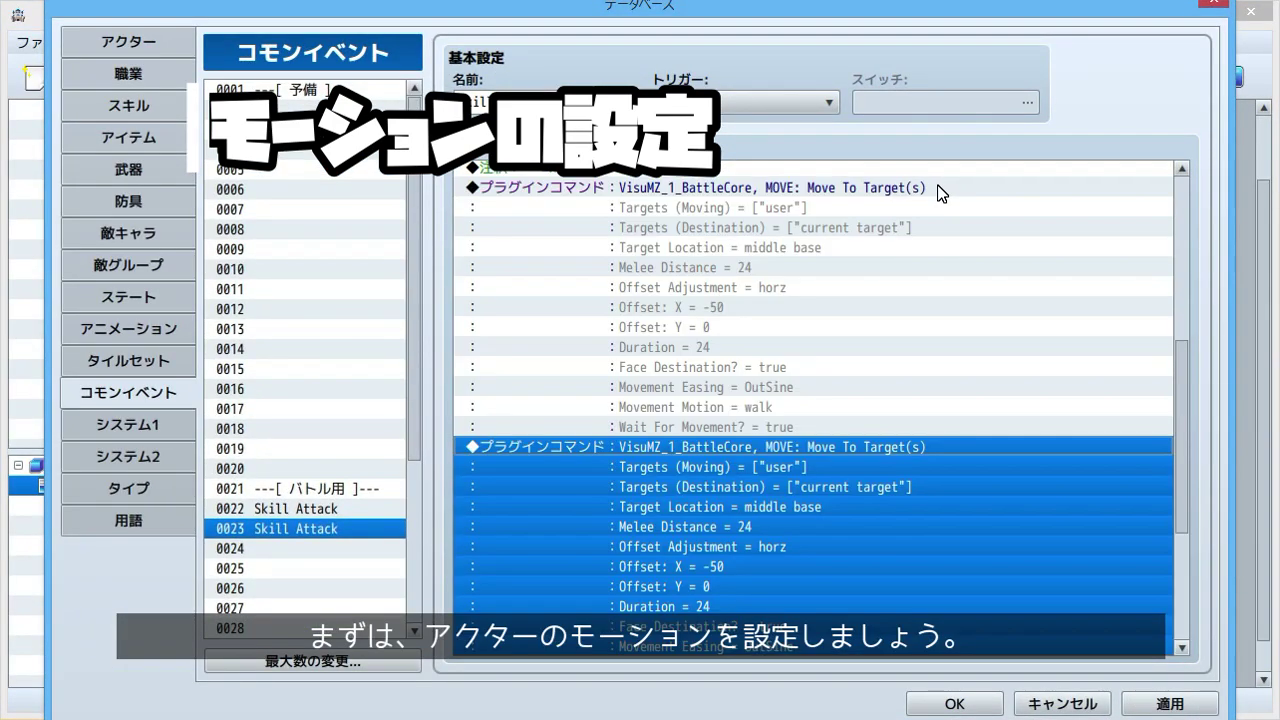
{"action": "scroll", "coordinate": [878, 297], "scroll_direction": "down", "scroll_amount": 3}
{"action": "key", "text": "Delete"}
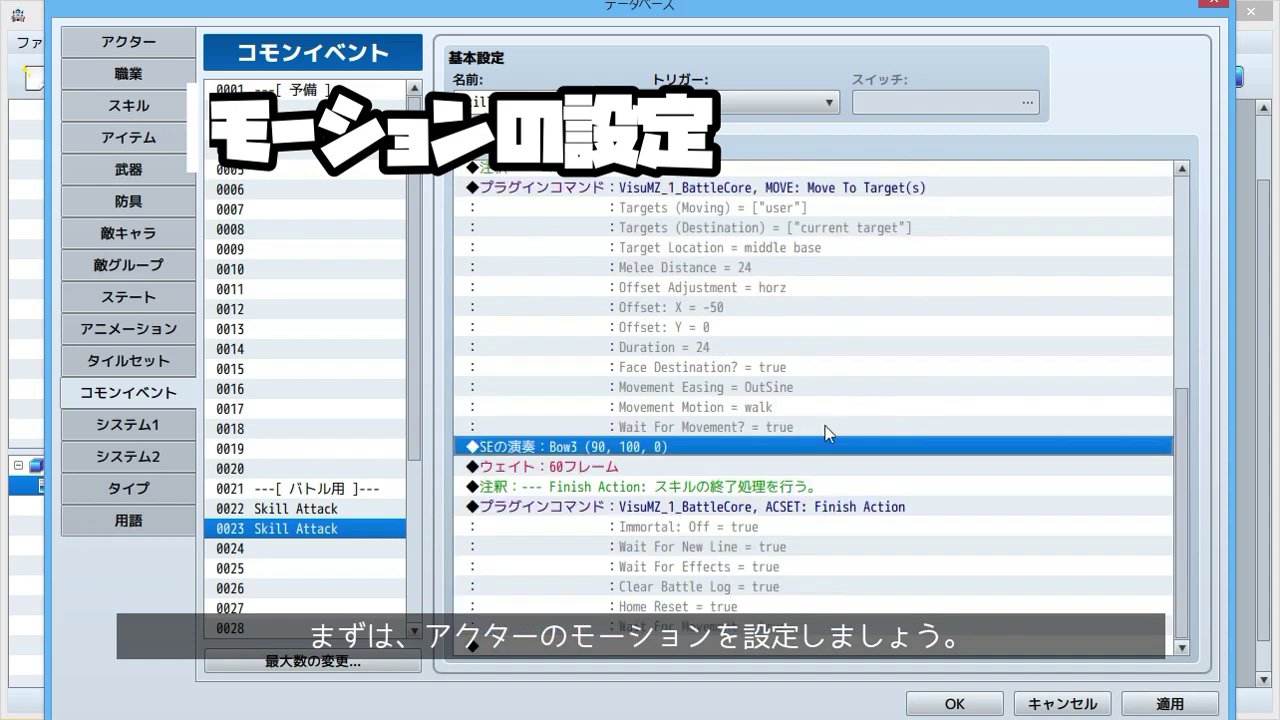
{"action": "left_click", "coordinate": [728, 467]}
{"action": "key", "text": "ctrl+v"}
{"action": "left_click", "coordinate": [903, 388]}
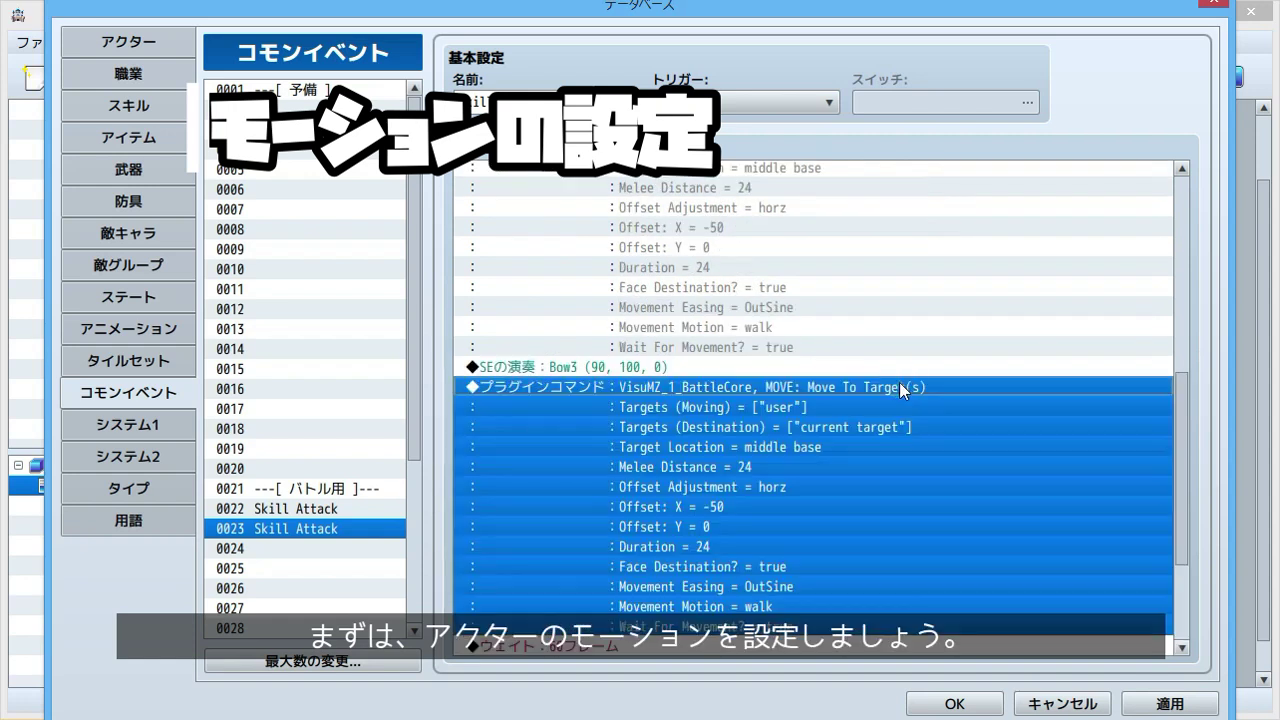
Step: Copy the Movement comment and paste it directly above the duplicated Move To Target(s) command
{"action": "scroll", "coordinate": [903, 388], "scroll_direction": "up", "scroll_amount": 3}
{"action": "left_click", "coordinate": [741, 246]}
{"action": "left_click", "coordinate": [775, 546]}
{"action": "key", "text": "ctrl+v"}
{"action": "scroll", "coordinate": [850, 470], "scroll_direction": "down", "scroll_amount": 3}
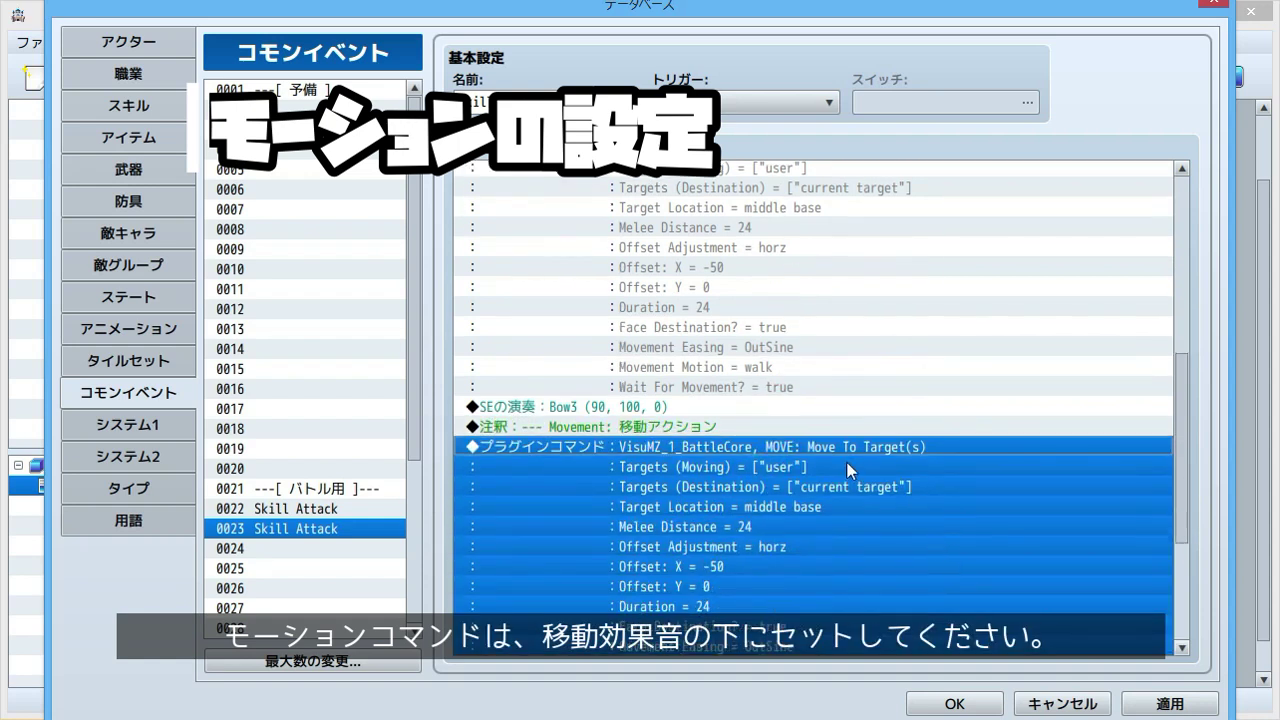
Step: Rewrite the copied comment below the Bow3 sound effect as "--- Motion: 攻撃モーション"
{"action": "double_click", "coordinate": [823, 428]}
{"action": "key", "text": "ctrl+a"}
{"action": "type", "text": "--"}
{"action": "type", "text": "- Motion: "}
{"action": "type", "text": "攻撃モーション"}
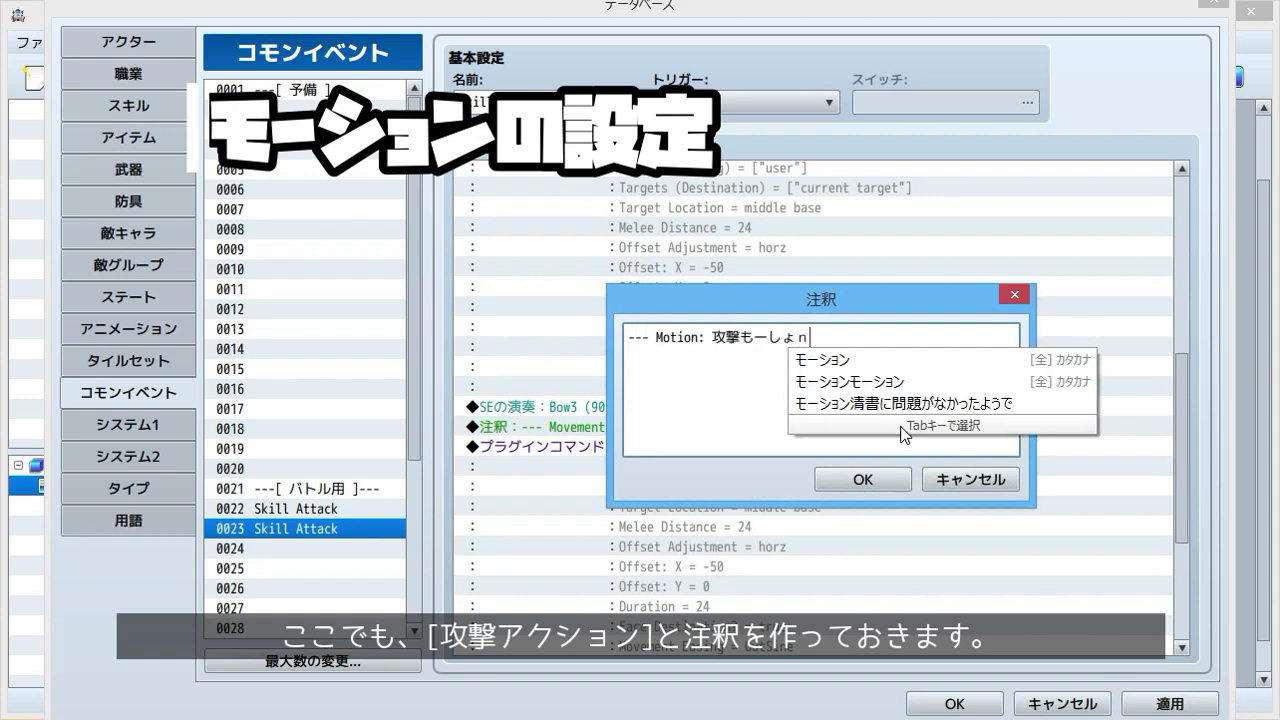
{"action": "left_click", "coordinate": [897, 478]}
Step: Change the duplicated Move To Target(s) command to MOTION: Motion Type
{"action": "left_click", "coordinate": [928, 446]}
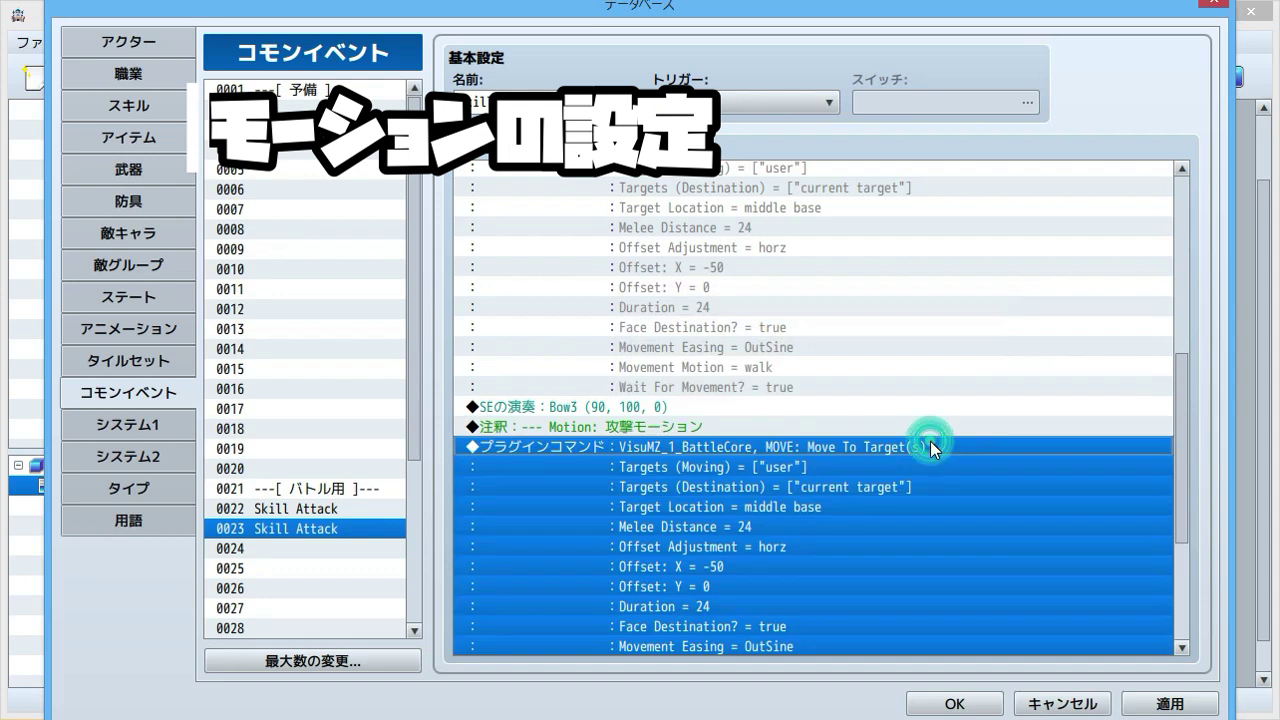
{"action": "double_click", "coordinate": [928, 446]}
{"action": "left_click", "coordinate": [1033, 227]}
{"action": "left_click_drag", "start_coordinate": [1120, 320], "coordinate": [1099, 650]}
{"action": "left_click", "coordinate": [980, 353]}
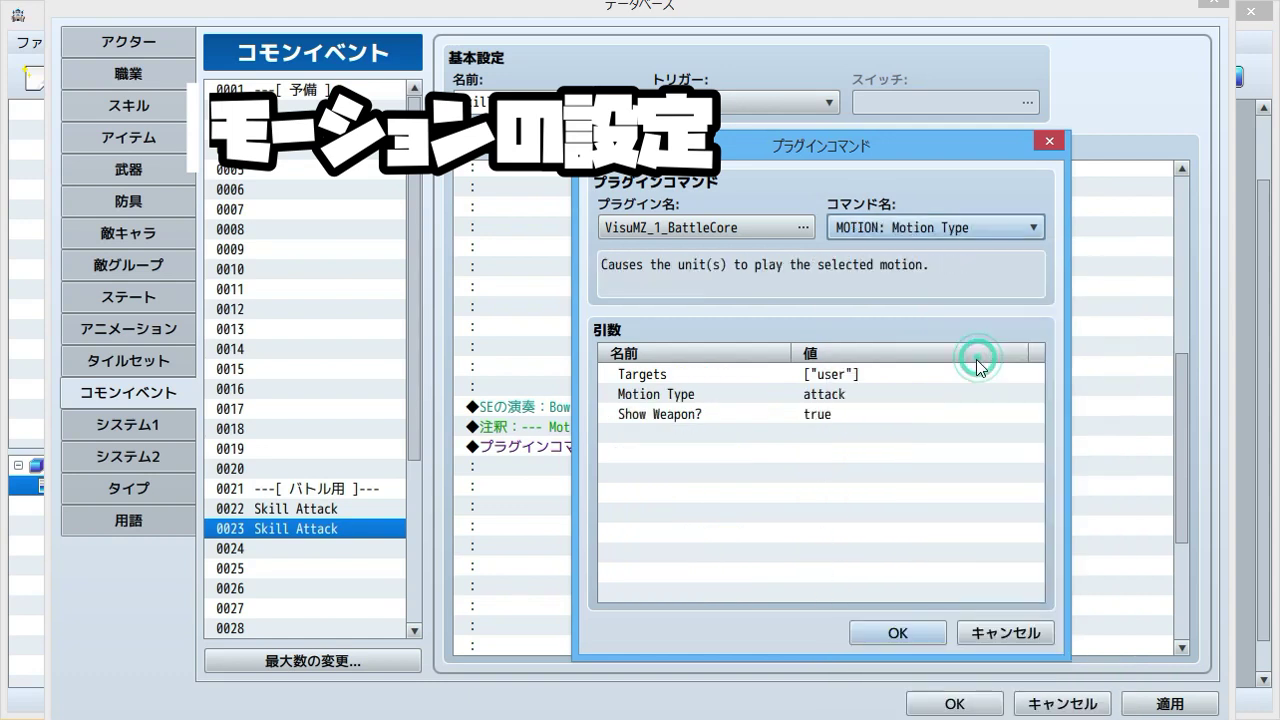
Step: Keep the motion command on Targets user, Motion Type attack and Show Weapon true, and accept it
{"action": "left_click", "coordinate": [970, 375]}
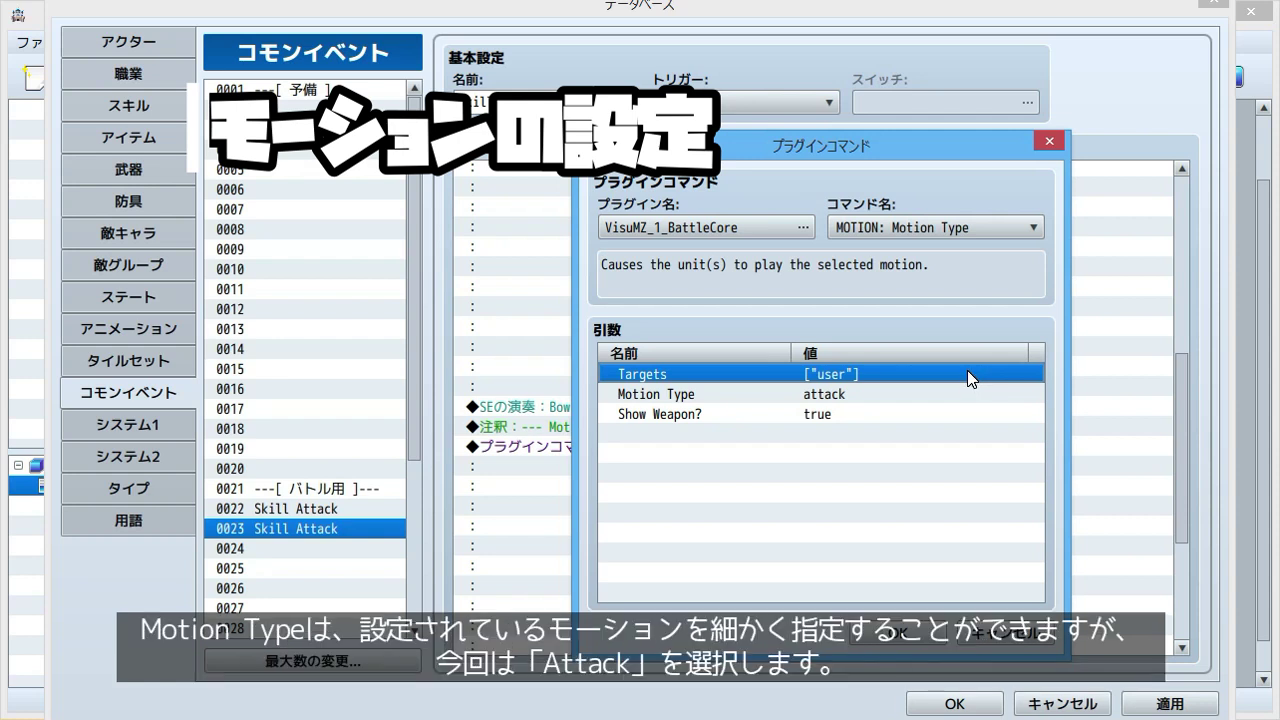
{"action": "double_click", "coordinate": [962, 394]}
{"action": "left_click", "coordinate": [1024, 390]}
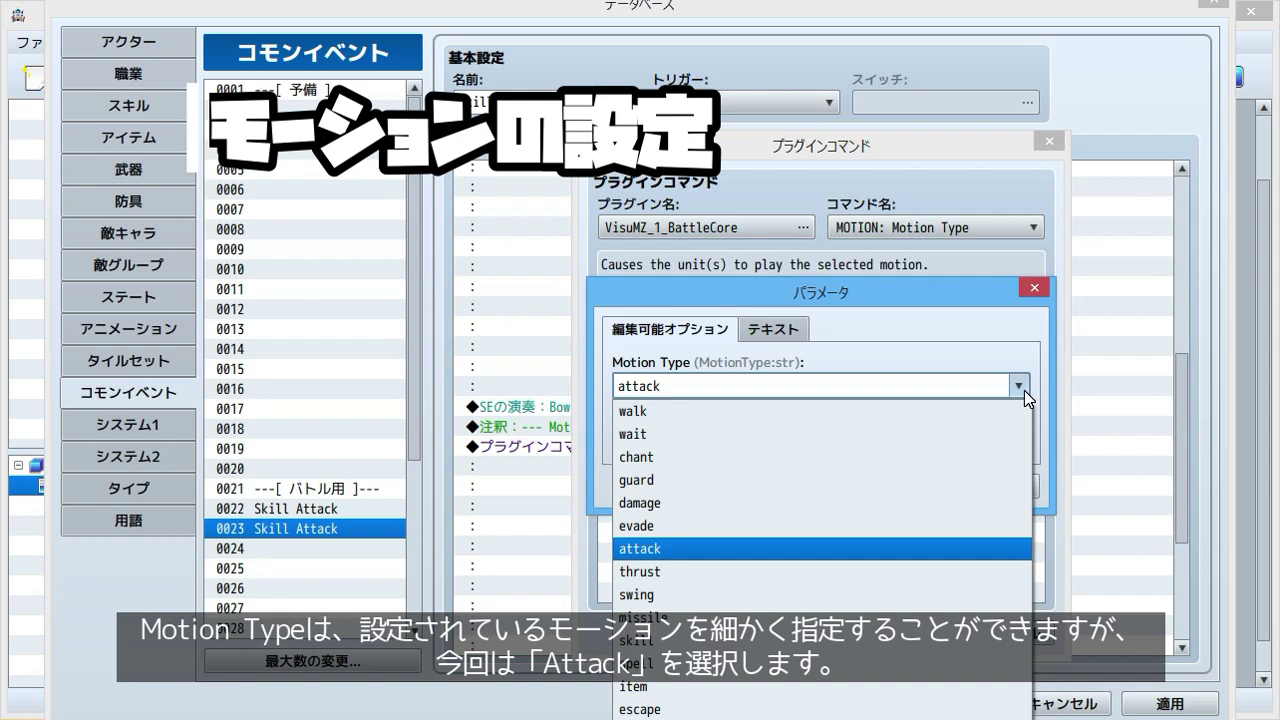
{"action": "left_click", "coordinate": [1024, 390]}
{"action": "left_click", "coordinate": [1006, 478]}
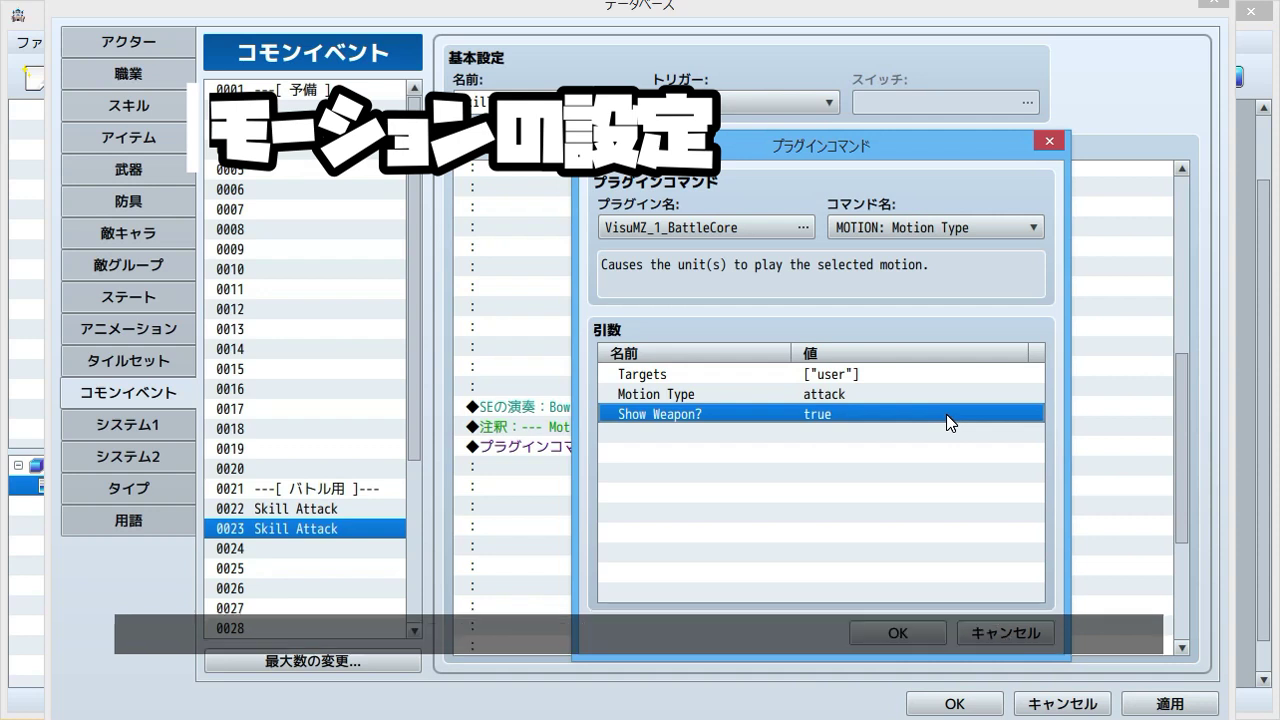
{"action": "left_click", "coordinate": [920, 622]}
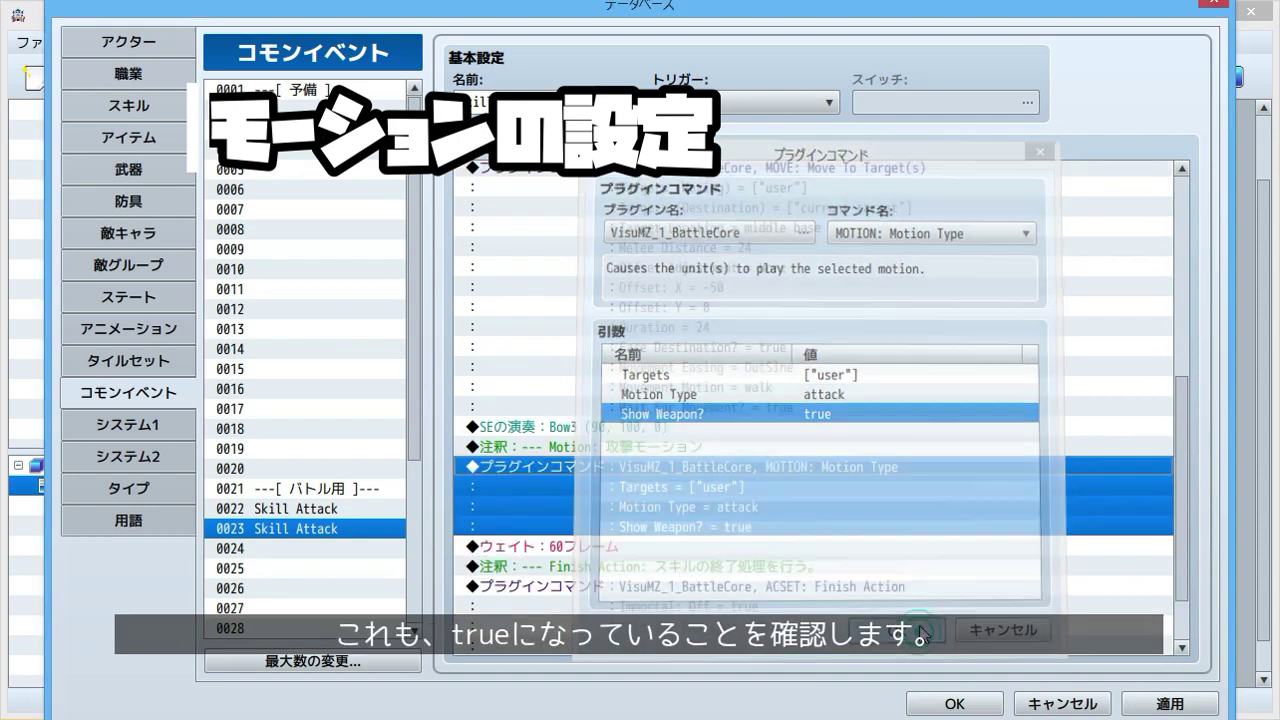
{"action": "scroll", "coordinate": [917, 478], "scroll_direction": "down", "scroll_amount": 2}
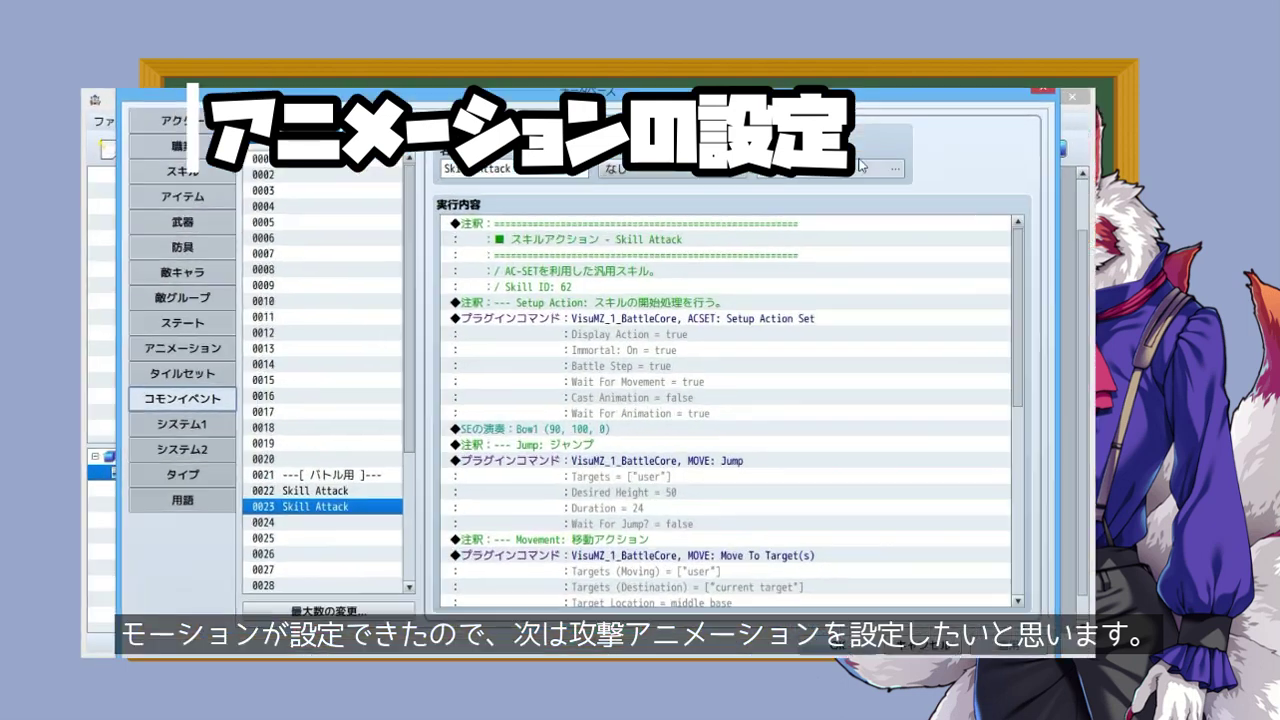
Step: Duplicate the Motion Type command below itself and paste a copy of the Motion comment above the duplicate
{"action": "scroll", "coordinate": [869, 339], "scroll_direction": "down", "scroll_amount": 8}
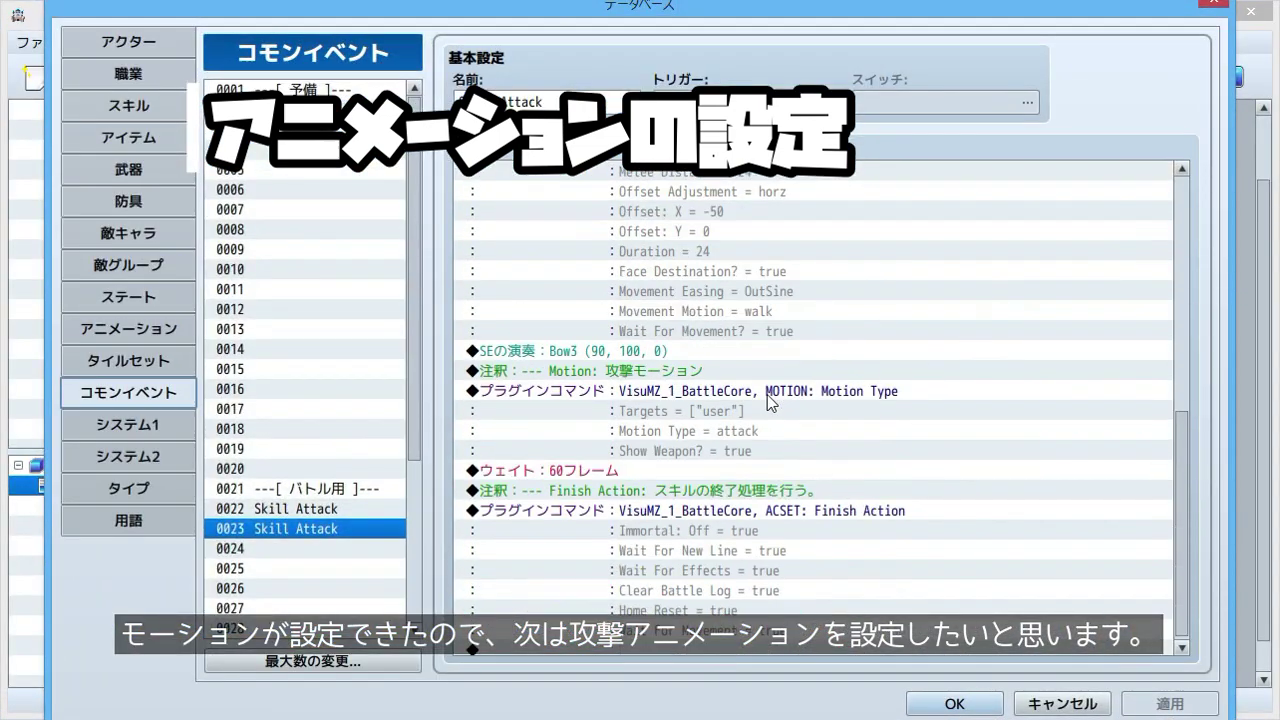
{"action": "left_click", "coordinate": [765, 393]}
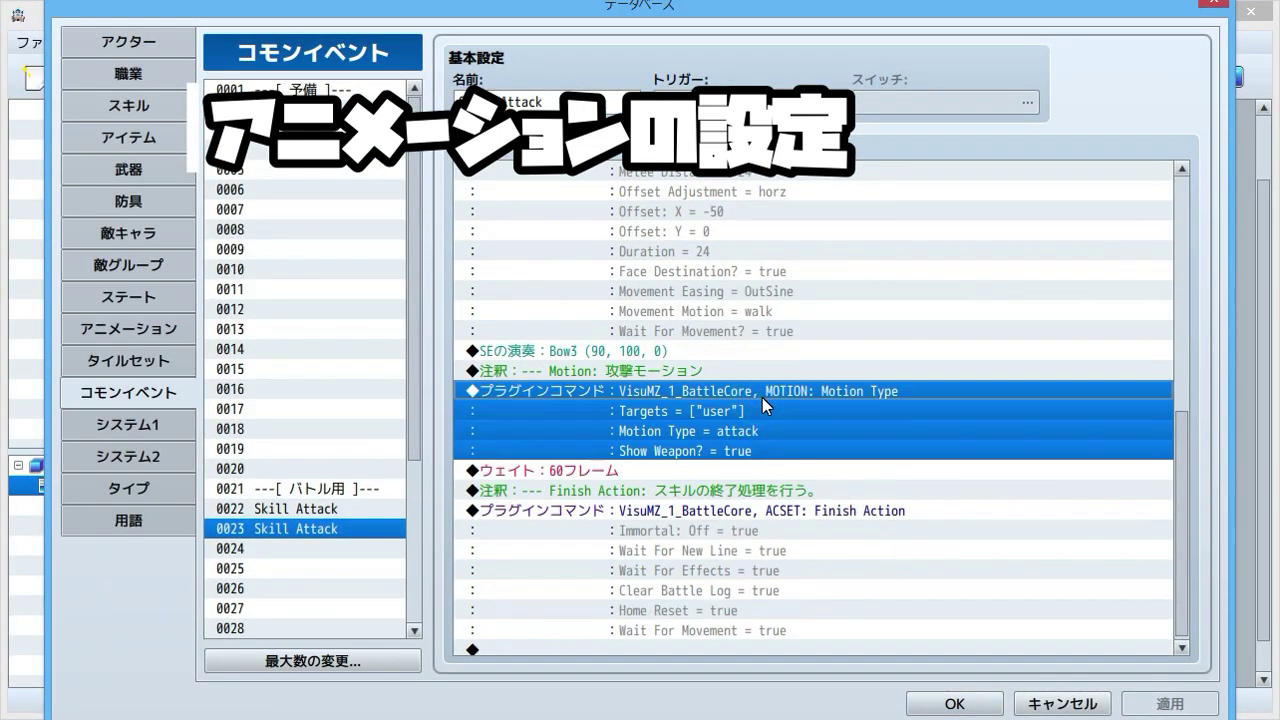
{"action": "key", "text": "ctrl+v"}
{"action": "left_click", "coordinate": [715, 373]}
{"action": "left_click", "coordinate": [716, 471]}
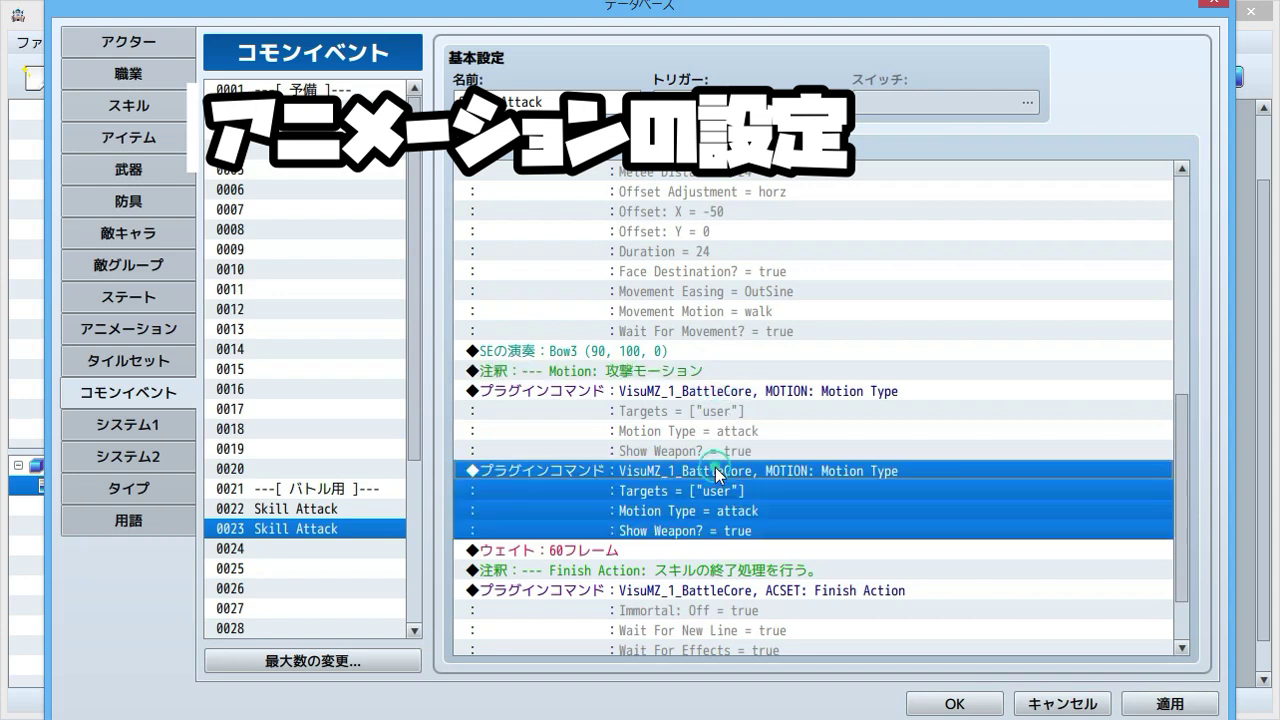
{"action": "key", "text": "ctrl+v"}
Step: Rewrite the comment above the duplicated motion command as "--- Animation: 攻撃アニメーション"
{"action": "double_click", "coordinate": [723, 465]}
{"action": "type", "text": "--- Animation: 攻撃アニメーション"}
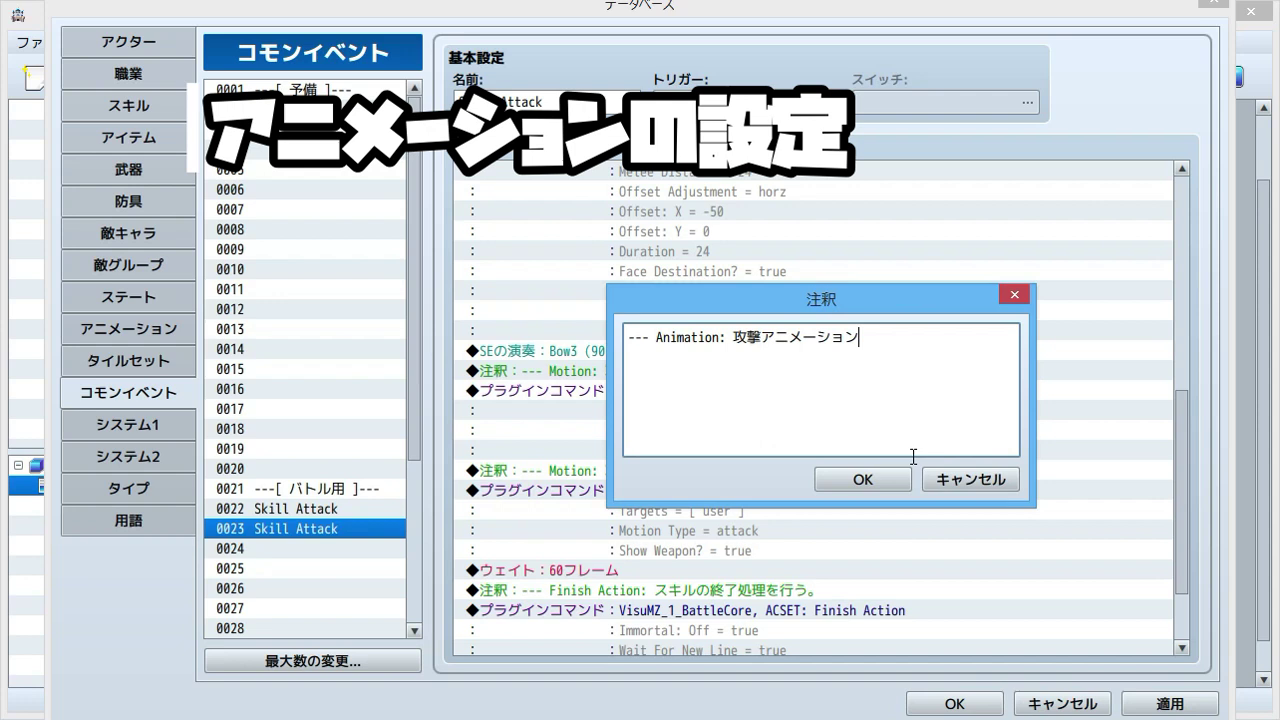
{"action": "left_click", "coordinate": [862, 479]}
Step: Change the duplicated motion command to ANIM: Action Animation with its default arguments
{"action": "double_click", "coordinate": [986, 490]}
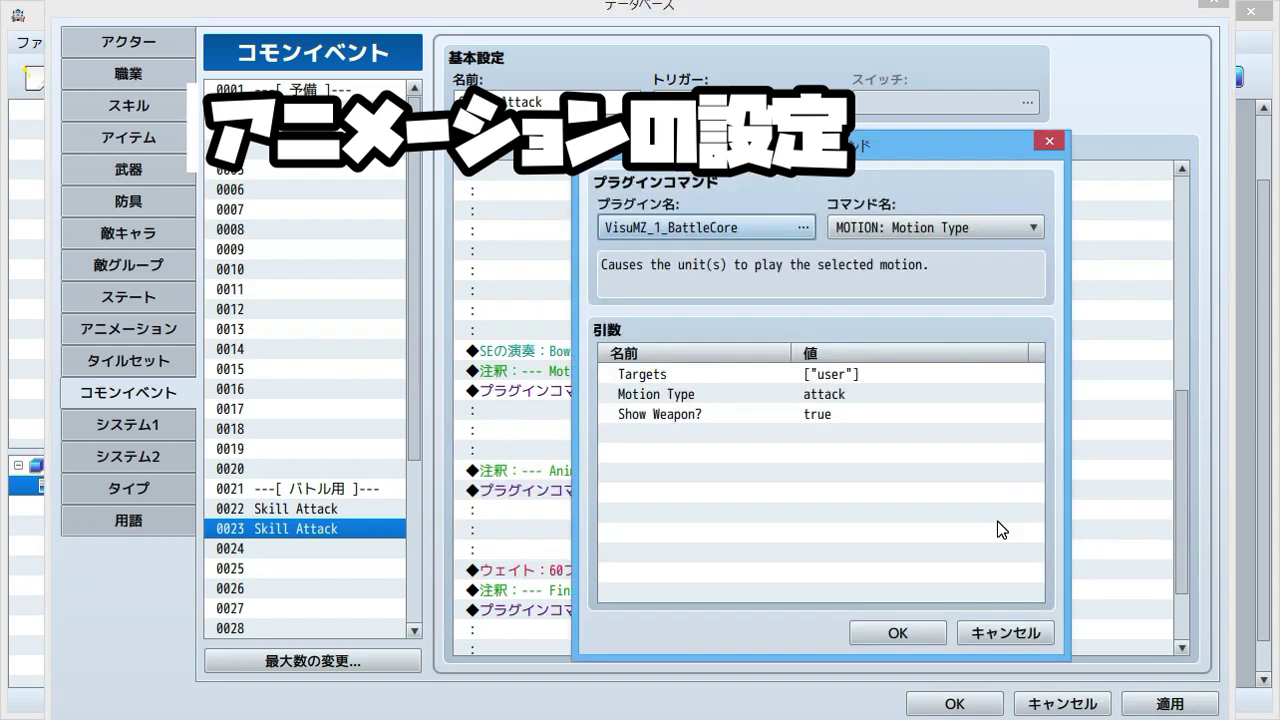
{"action": "left_click", "coordinate": [980, 236]}
{"action": "left_click_drag", "start_coordinate": [1121, 662], "coordinate": [1115, 338]}
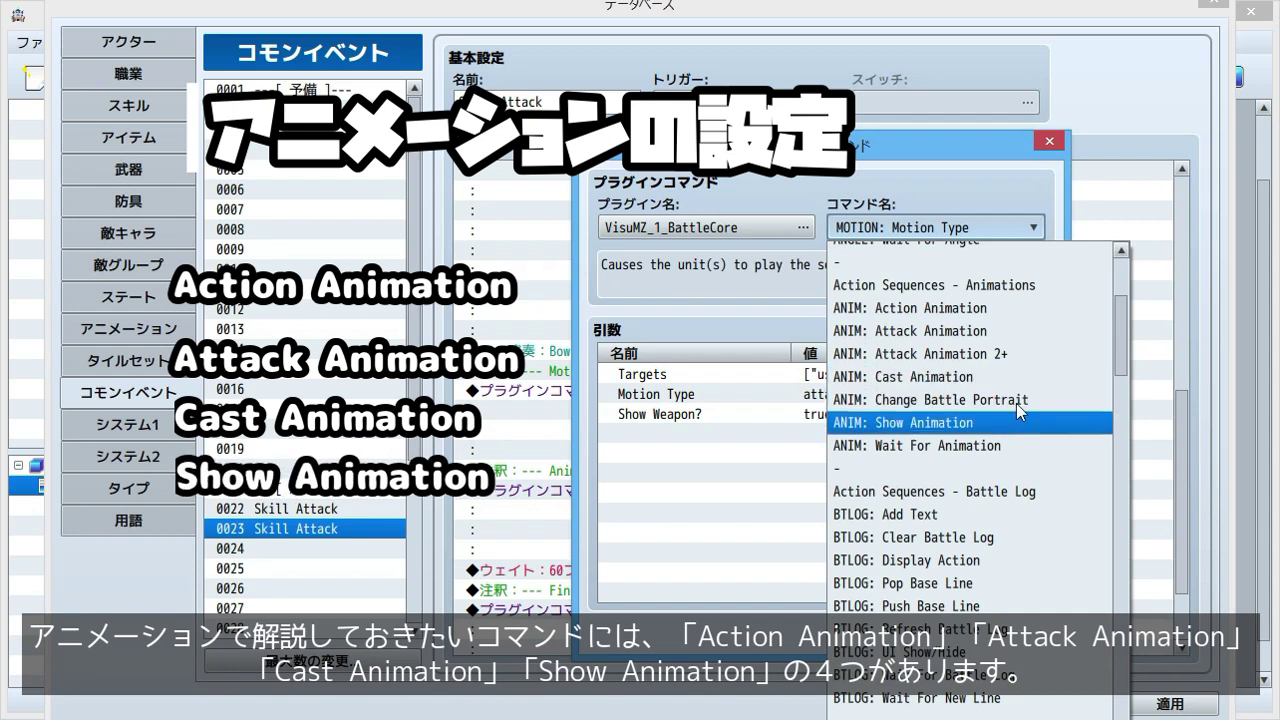
{"action": "left_click", "coordinate": [1006, 316]}
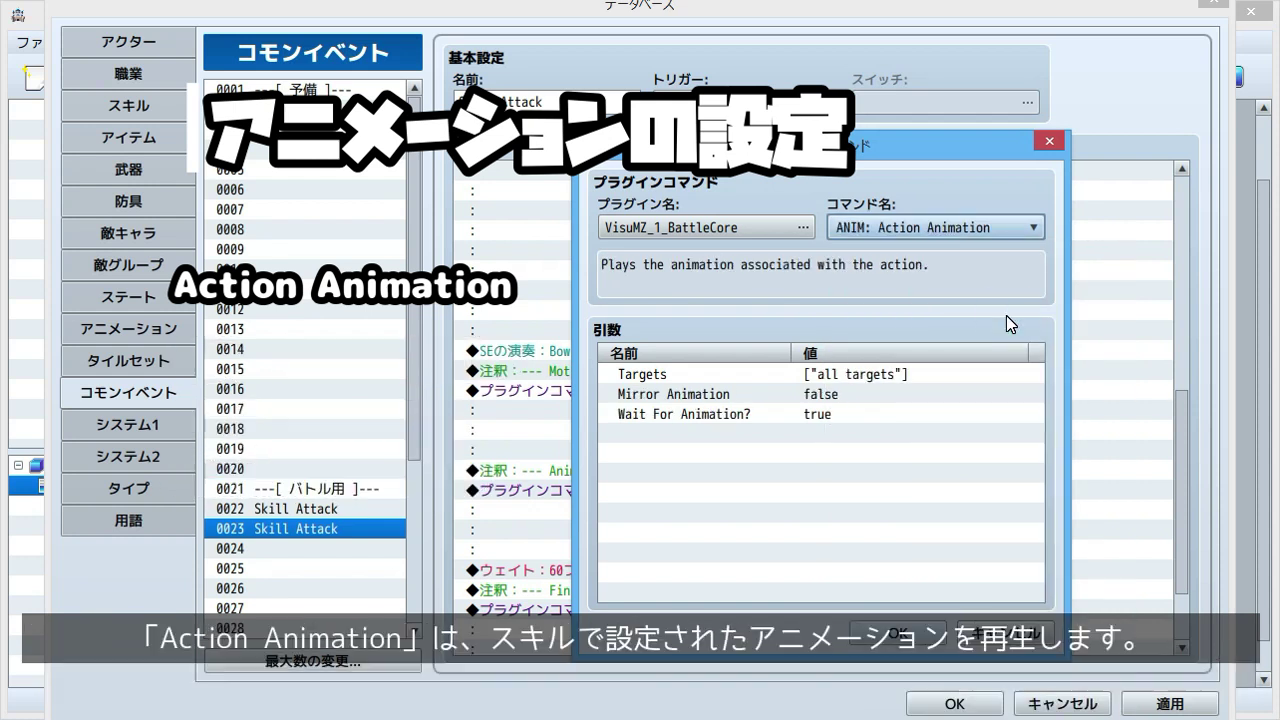
{"action": "left_click", "coordinate": [864, 632]}
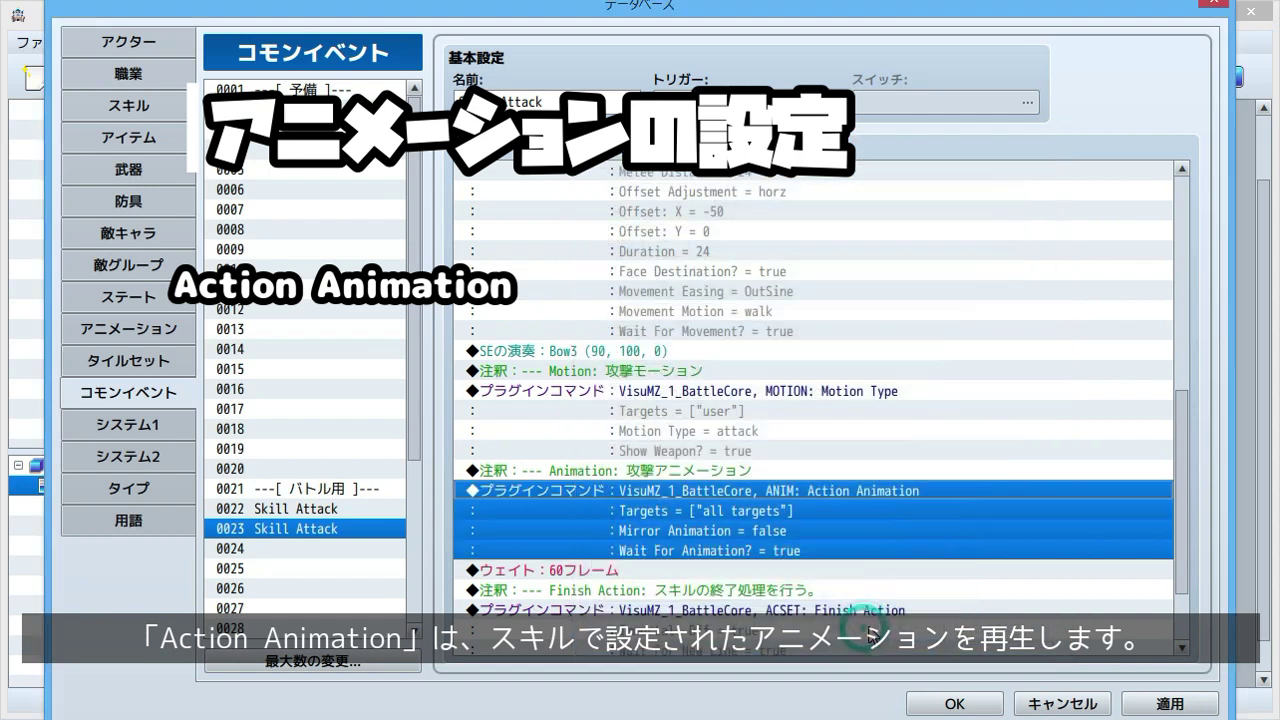
Step: Check the animation setting of skill 0062 スキルアタック
{"action": "left_click", "coordinate": [128, 105]}
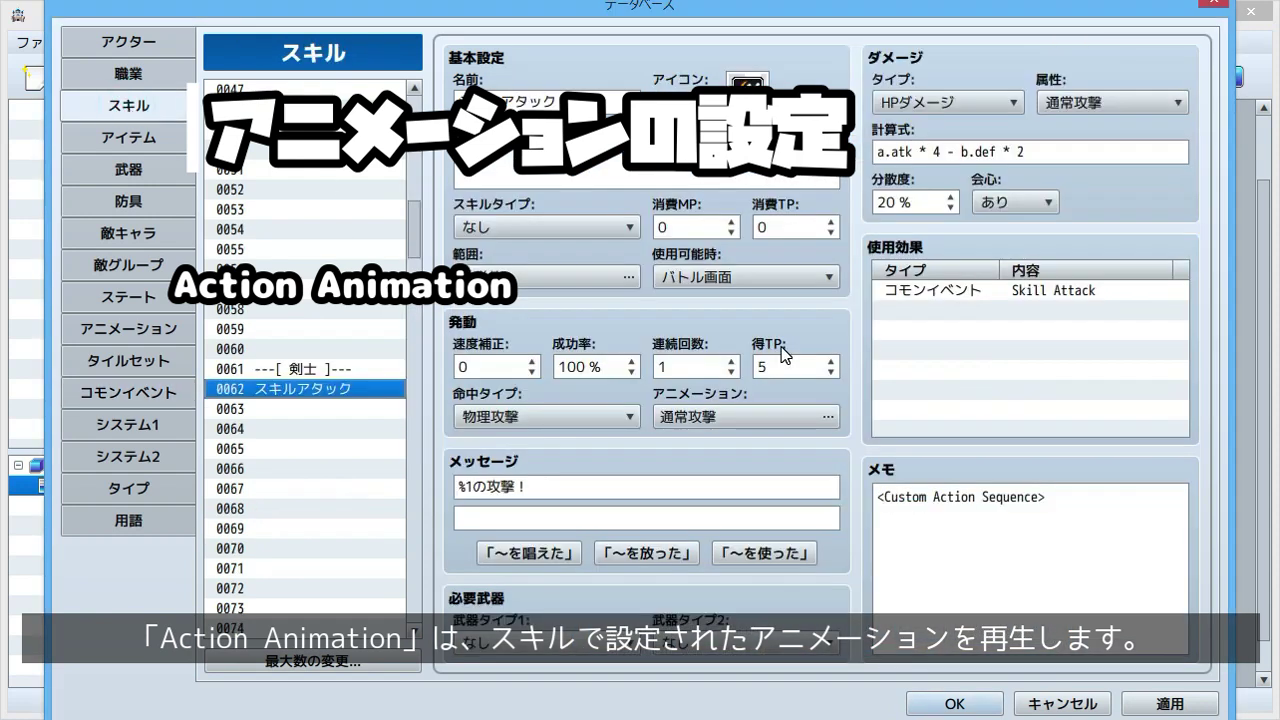
{"action": "left_click", "coordinate": [708, 419]}
{"action": "left_click", "coordinate": [405, 386]}
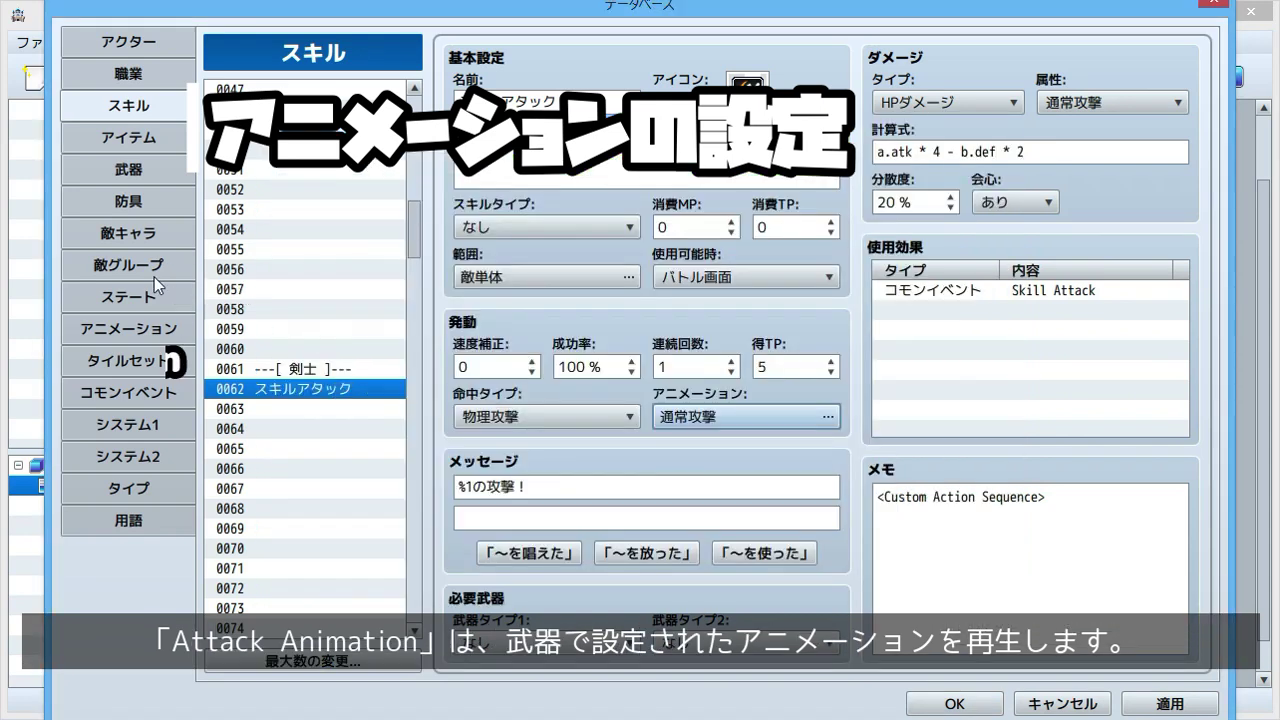
Step: Preview the animation assigned to the weapon 0001 ショートソード and leave the selection unchanged
{"action": "left_click", "coordinate": [120, 170]}
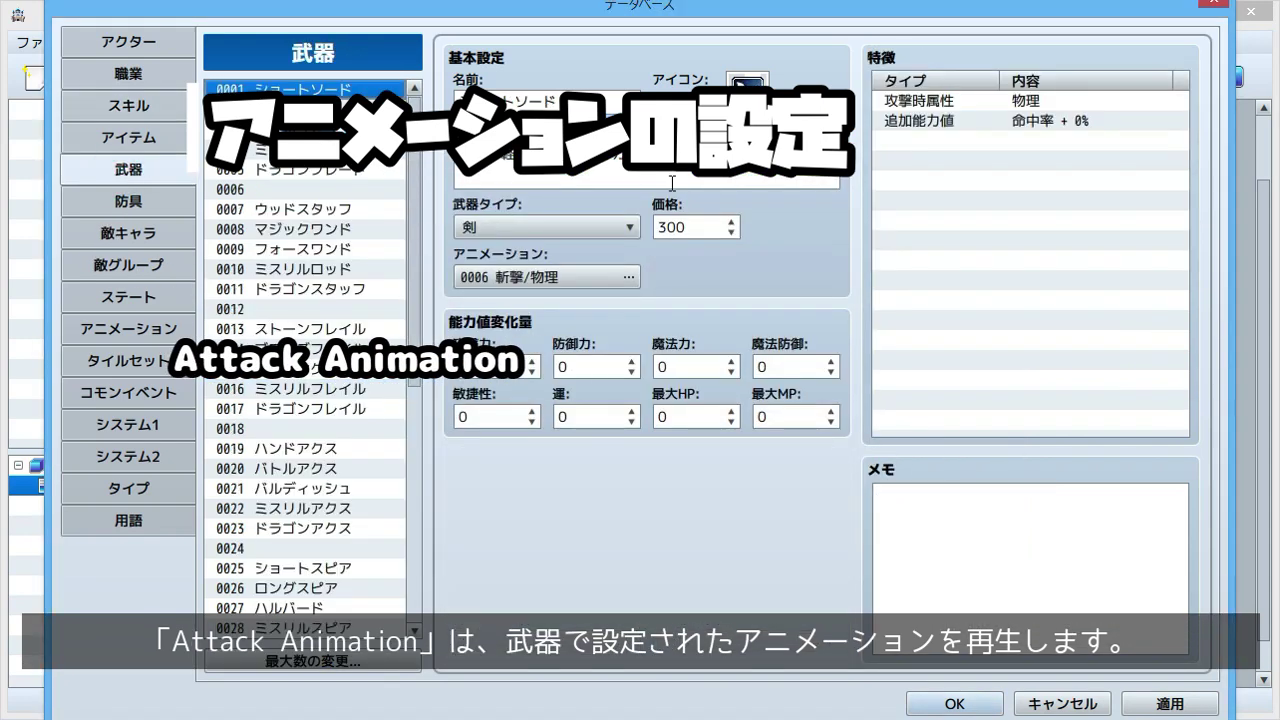
{"action": "left_click", "coordinate": [617, 280]}
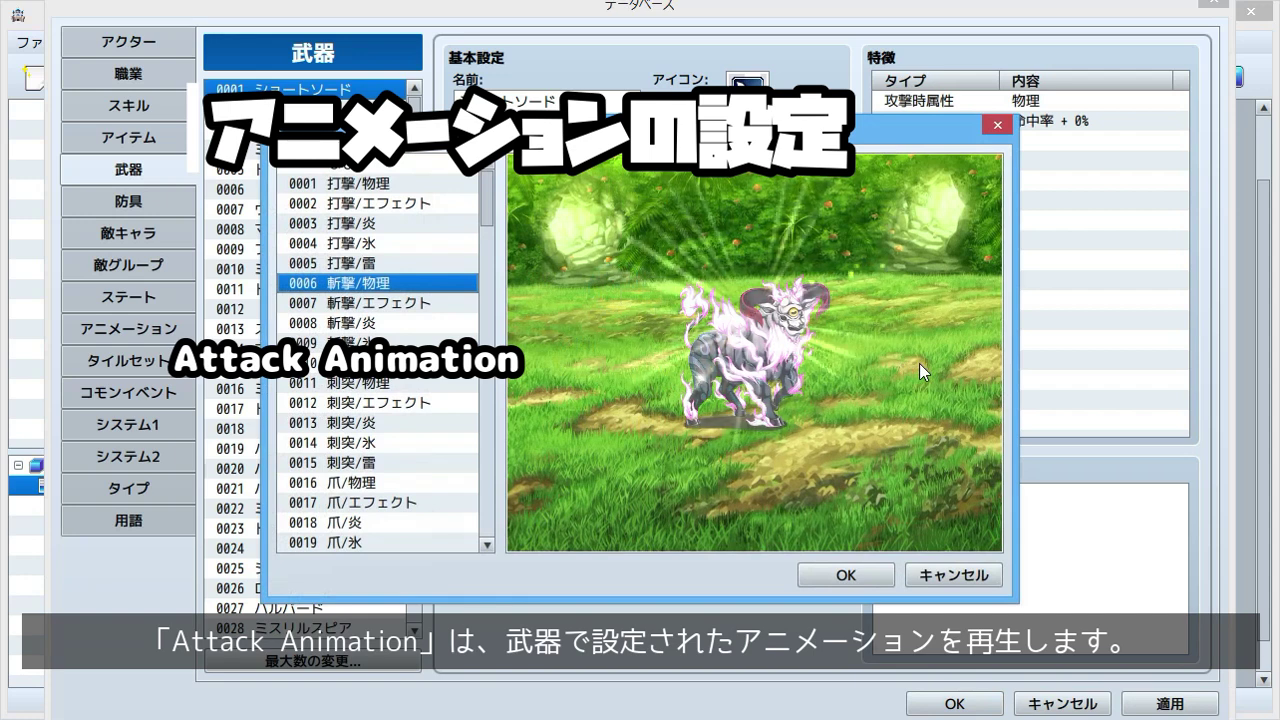
{"action": "left_click", "coordinate": [950, 575]}
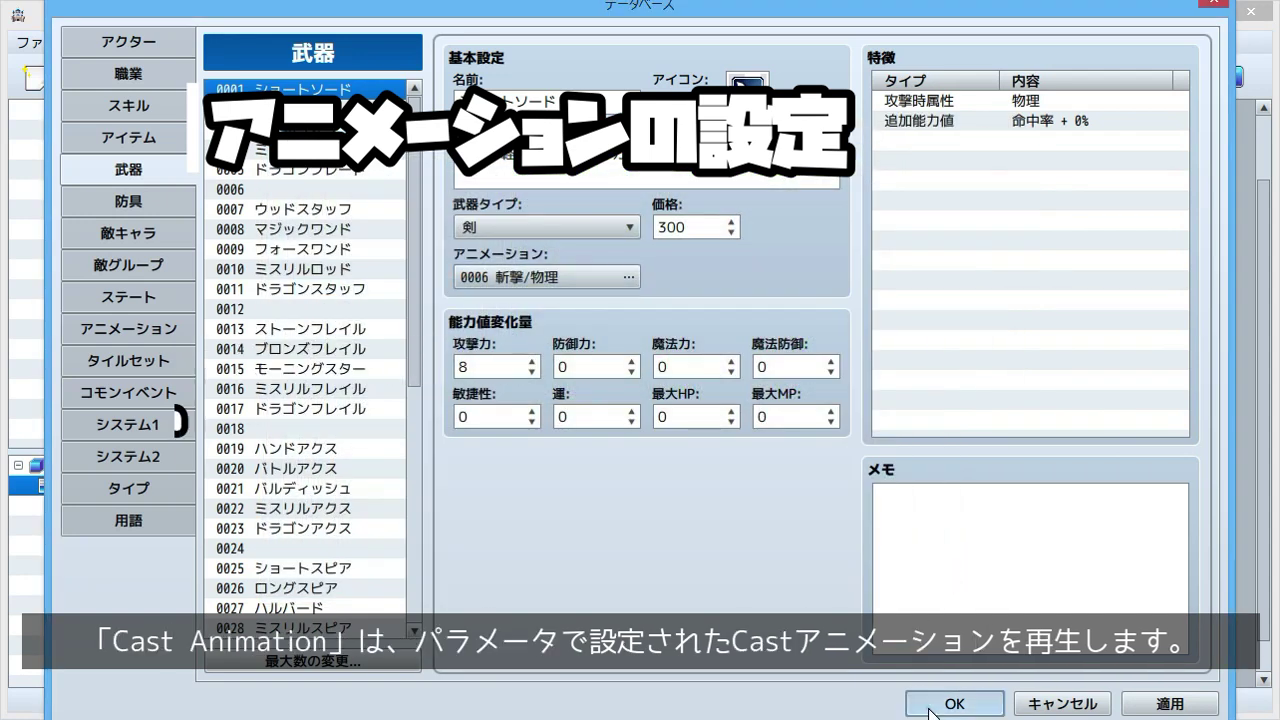
Step: Close the database and inspect the Certain Hit cast animation in VisuMZ_1_BattleCore's Action Sequence Settings
{"action": "left_click", "coordinate": [952, 703]}
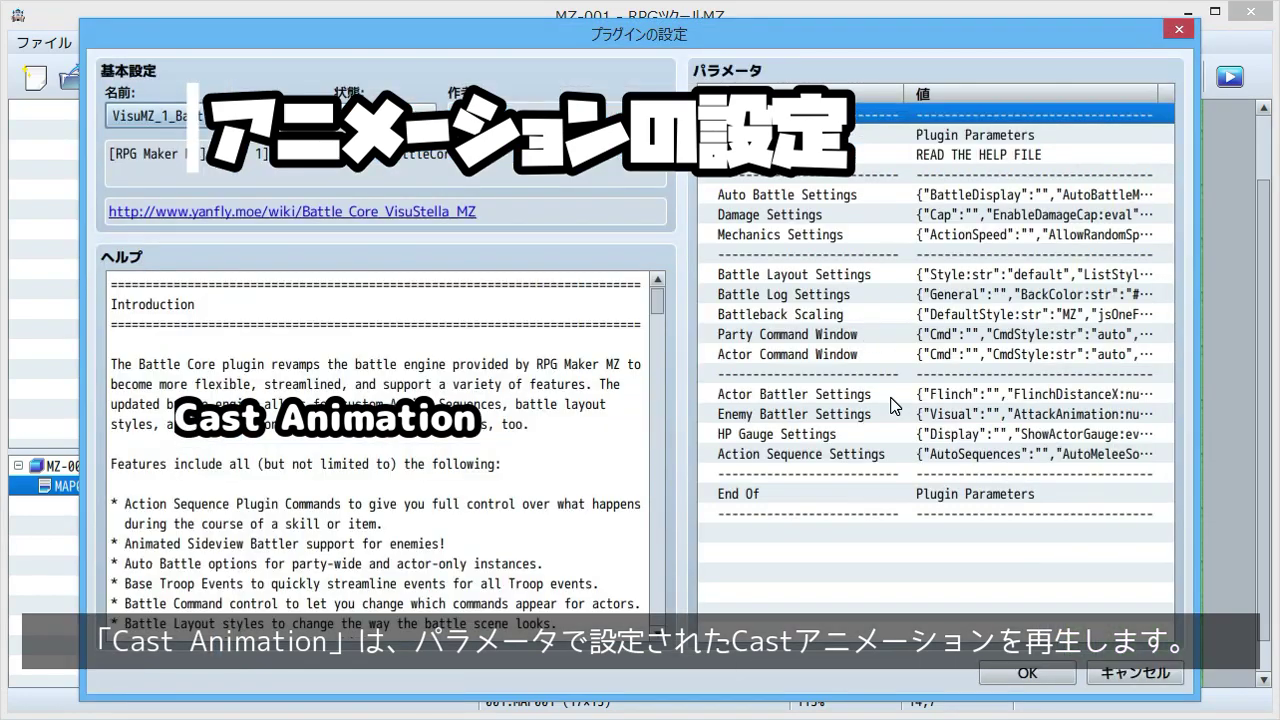
{"action": "double_click", "coordinate": [895, 455]}
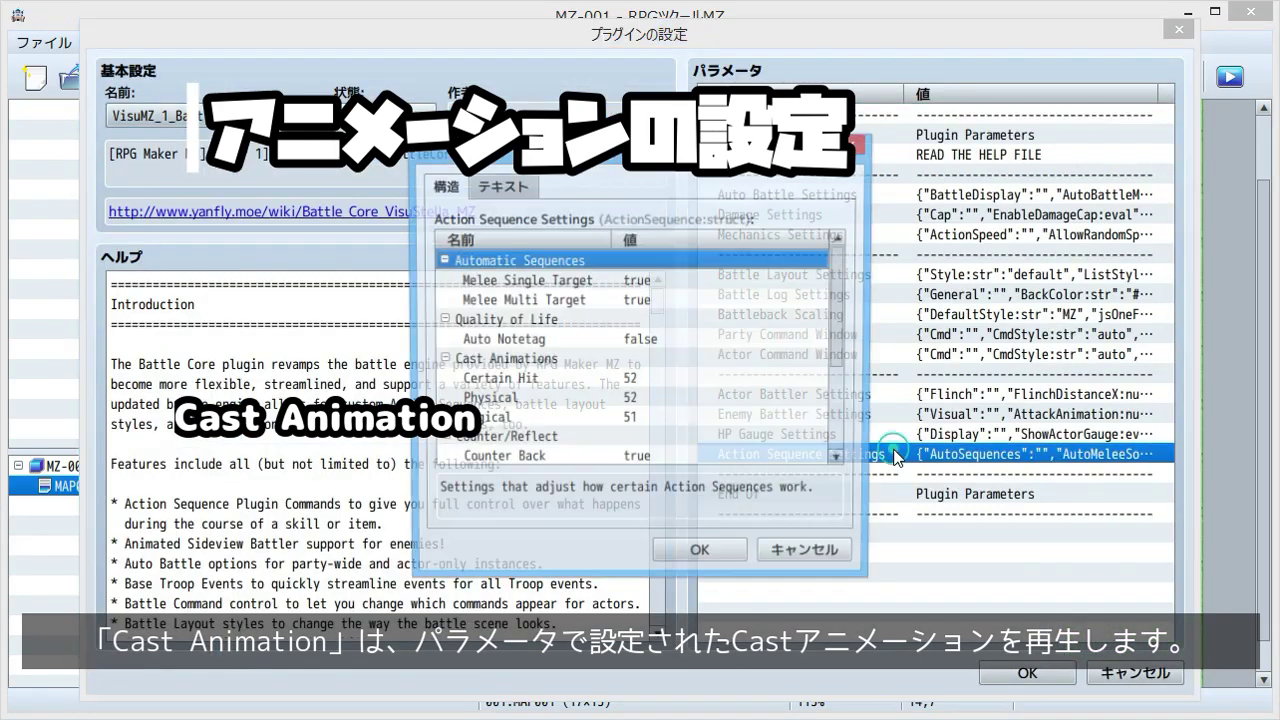
{"action": "double_click", "coordinate": [741, 384]}
{"action": "left_click", "coordinate": [741, 358]}
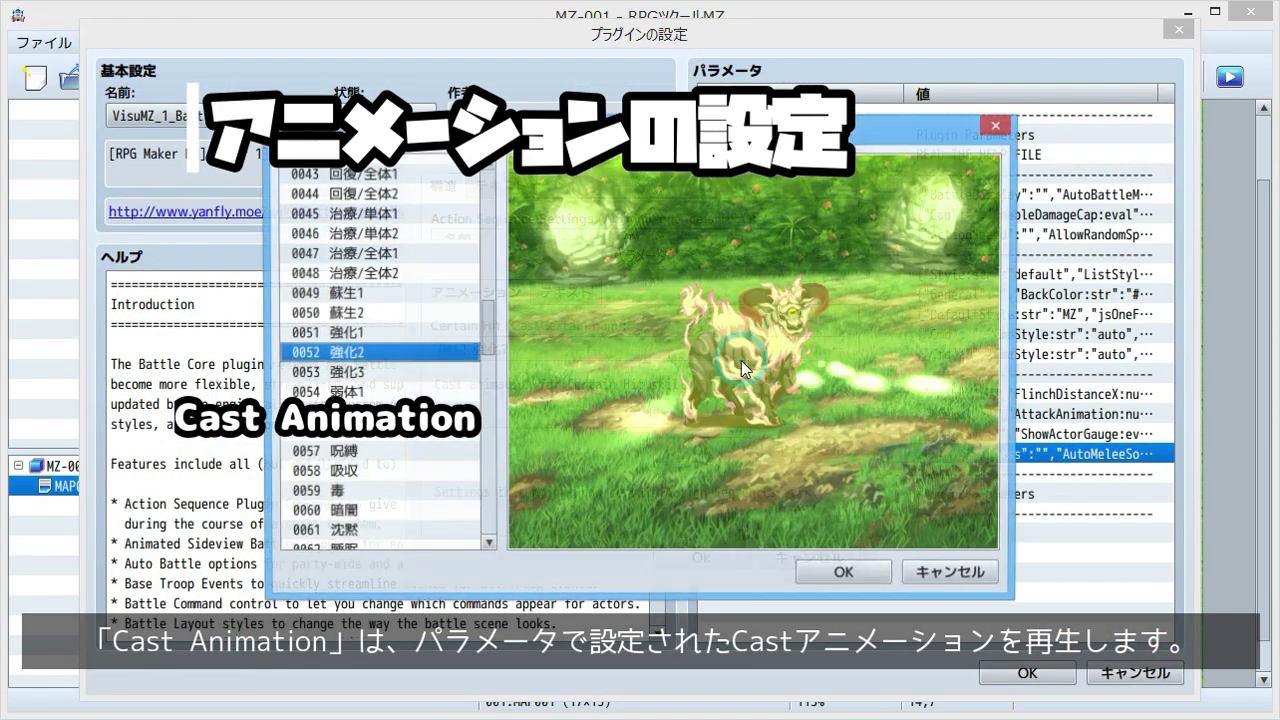
{"action": "left_click", "coordinate": [957, 566]}
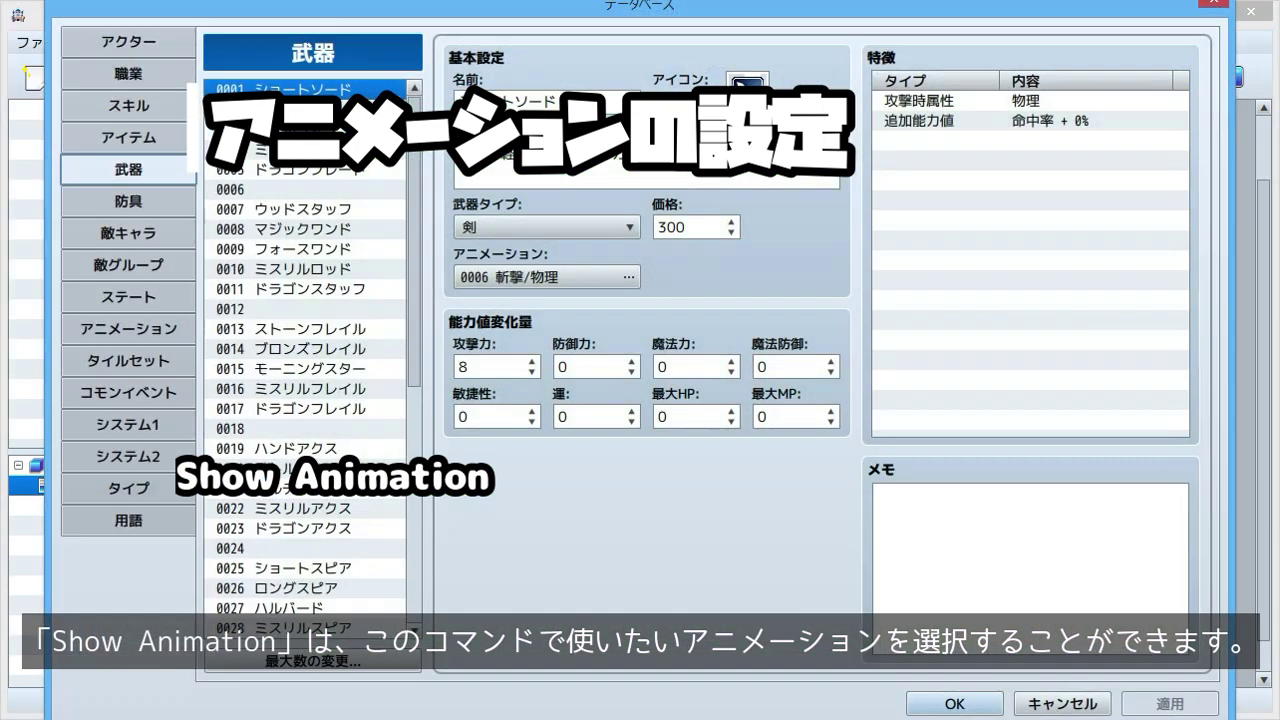
Step: Switch the common event's animation command to ANIM: Show Animation with Animation ID 0006 斬撃/物理
{"action": "left_click", "coordinate": [150, 392]}
{"action": "double_click", "coordinate": [808, 516]}
{"action": "left_click", "coordinate": [962, 224]}
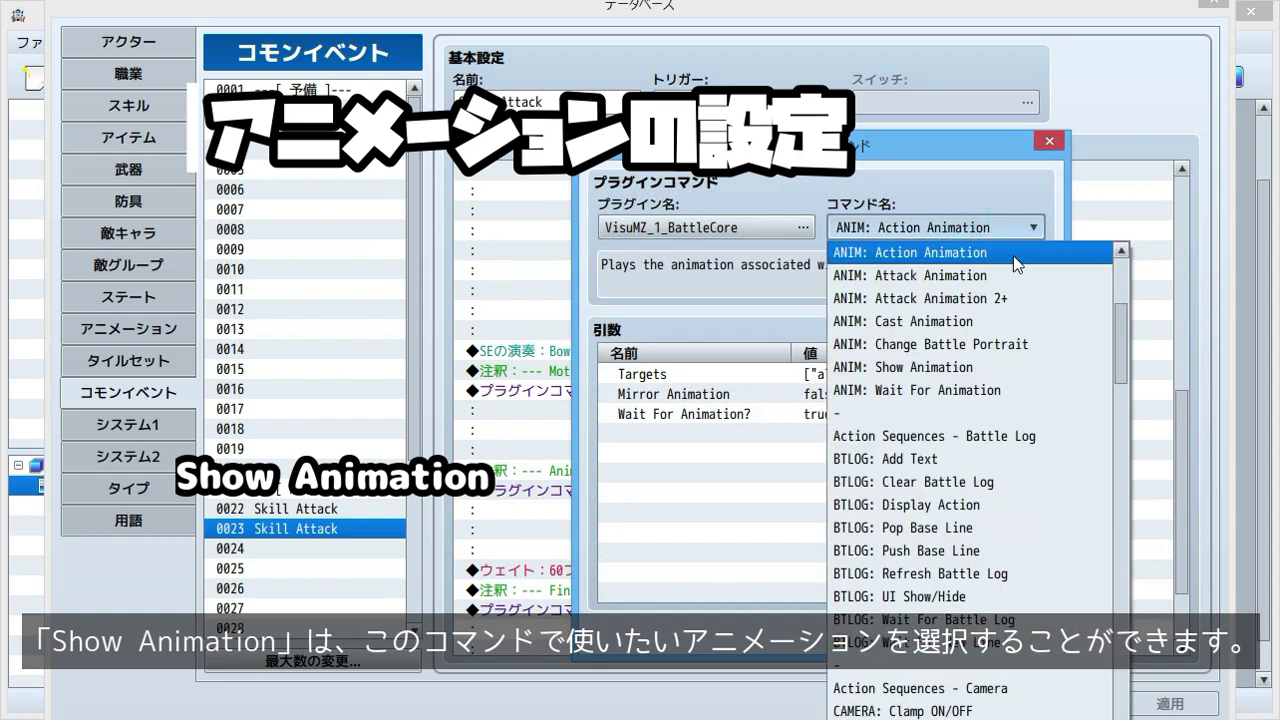
{"action": "left_click", "coordinate": [1043, 366]}
{"action": "double_click", "coordinate": [866, 396]}
{"action": "double_click", "coordinate": [866, 398]}
{"action": "left_click", "coordinate": [522, 402]}
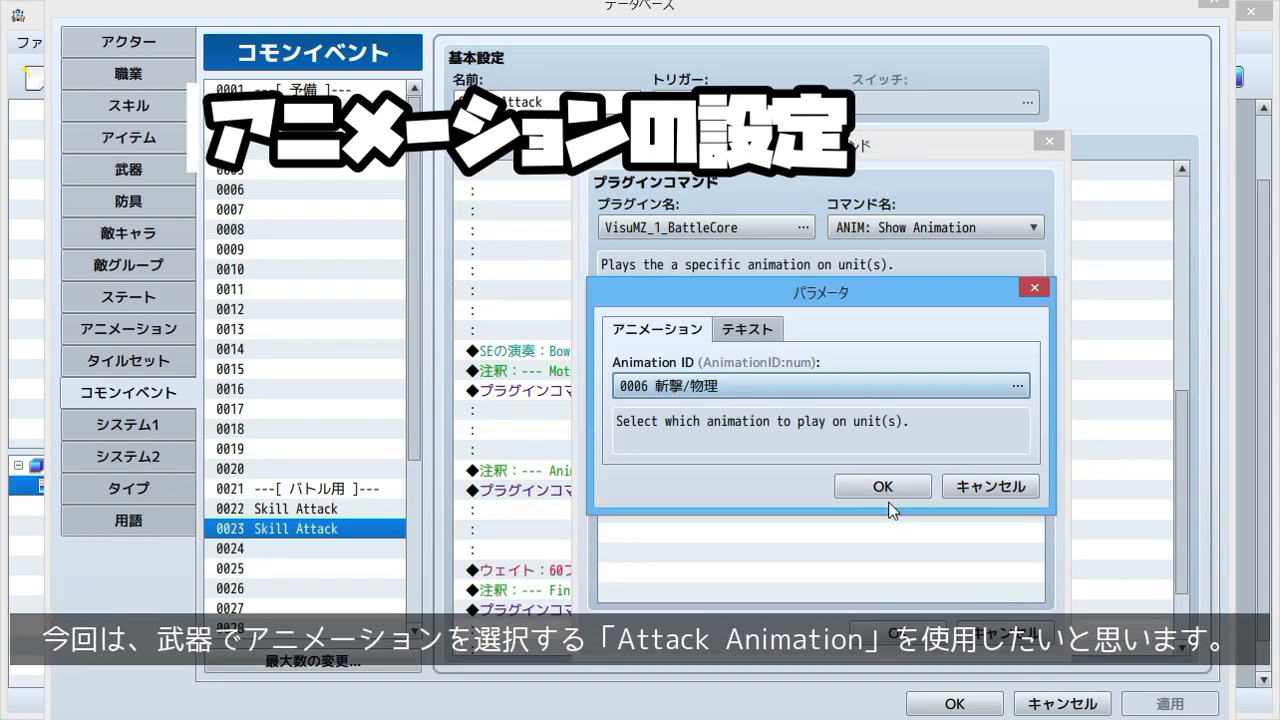
{"action": "left_click", "coordinate": [889, 487]}
Step: Change the animation command to ANIM: Attack Animation
{"action": "left_click", "coordinate": [944, 227]}
{"action": "left_click", "coordinate": [1121, 250]}
{"action": "left_click", "coordinate": [1121, 250]}
{"action": "left_click", "coordinate": [1121, 250]}
{"action": "left_click", "coordinate": [1078, 250]}
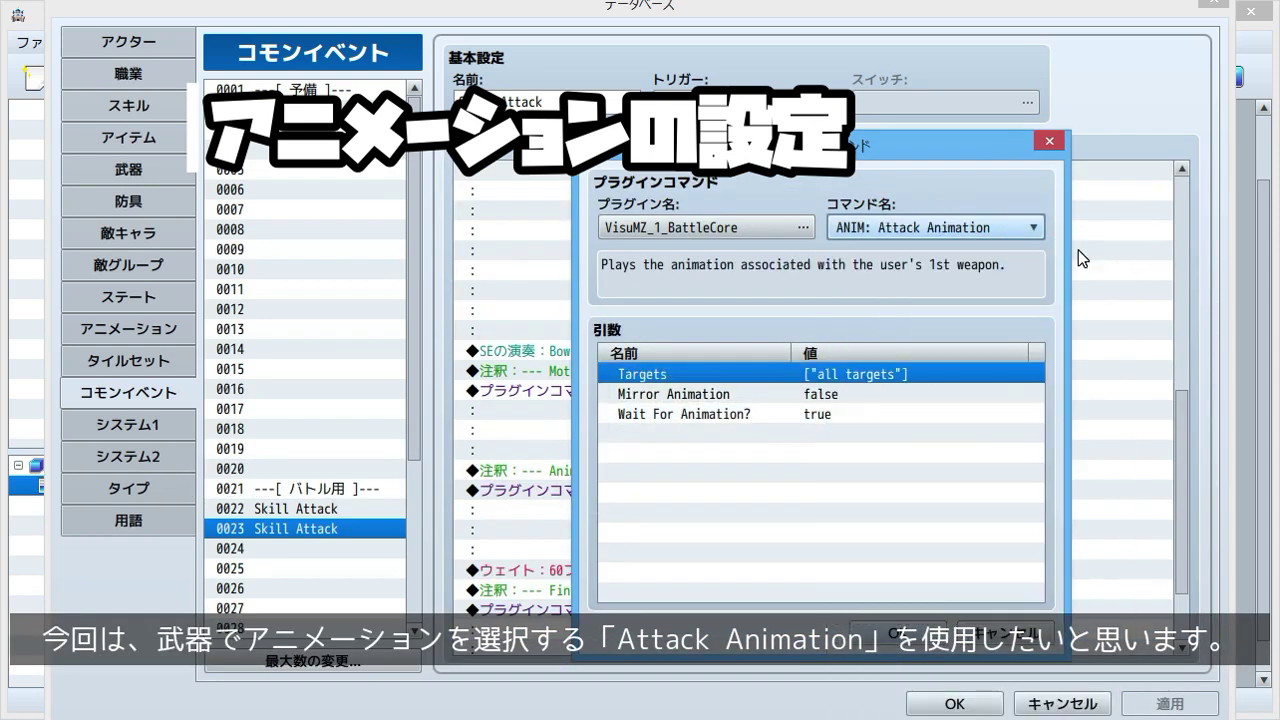
Step: Set the Targets argument of the ANIM: Attack Animation command to current target
{"action": "double_click", "coordinate": [862, 378]}
{"action": "double_click", "coordinate": [843, 280]}
{"action": "type", "text": "c"}
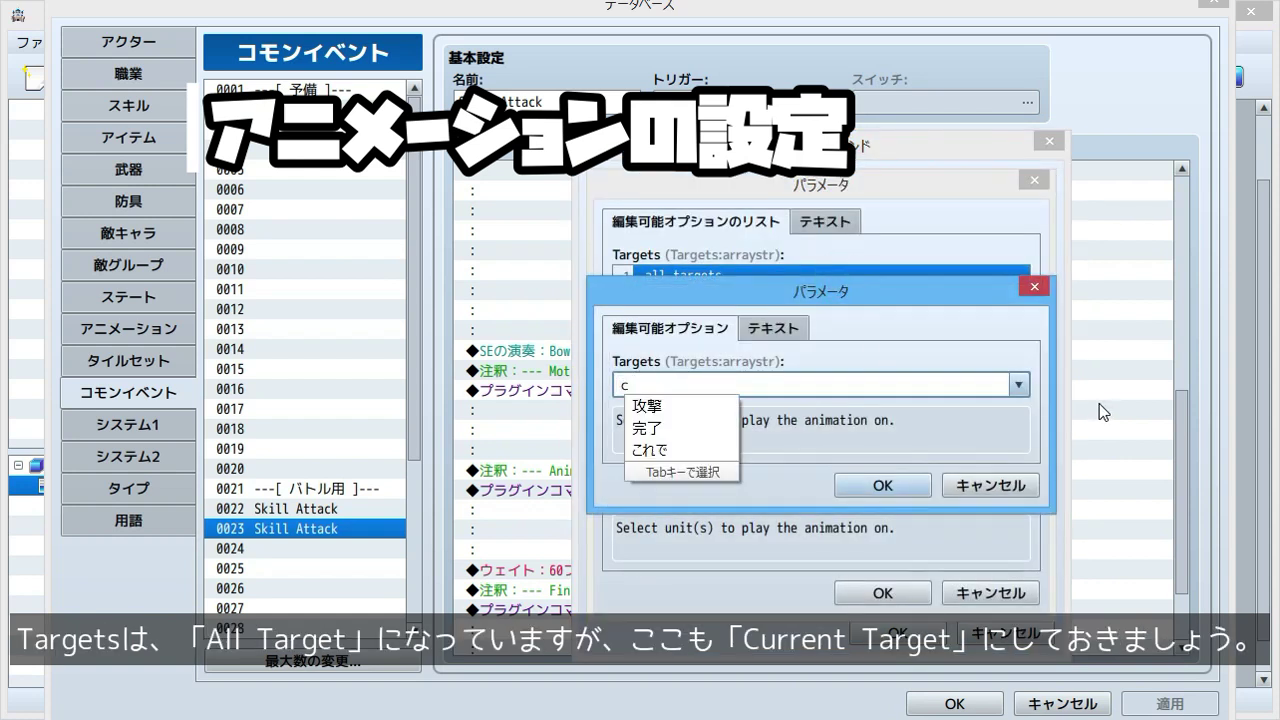
{"action": "key", "text": "BackSpace"}
{"action": "key", "text": "Zenkaku_Hankaku"}
{"action": "type", "text": "c"}
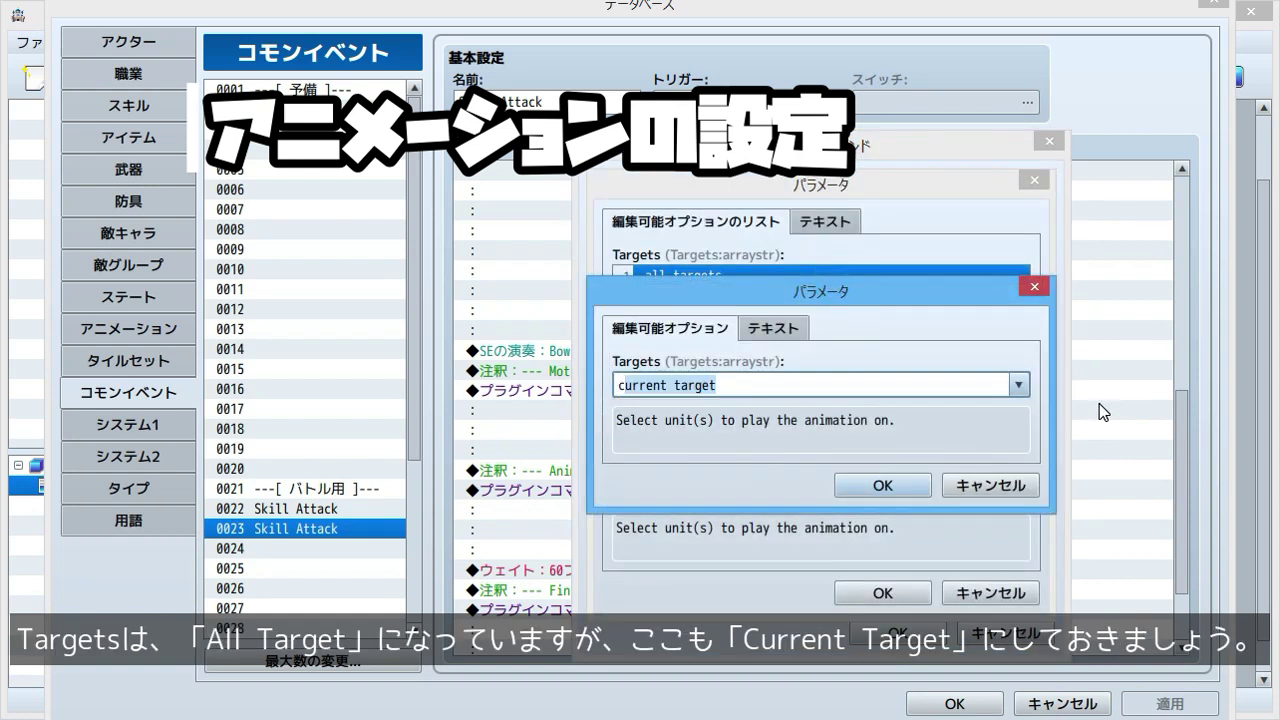
{"action": "left_click", "coordinate": [884, 486]}
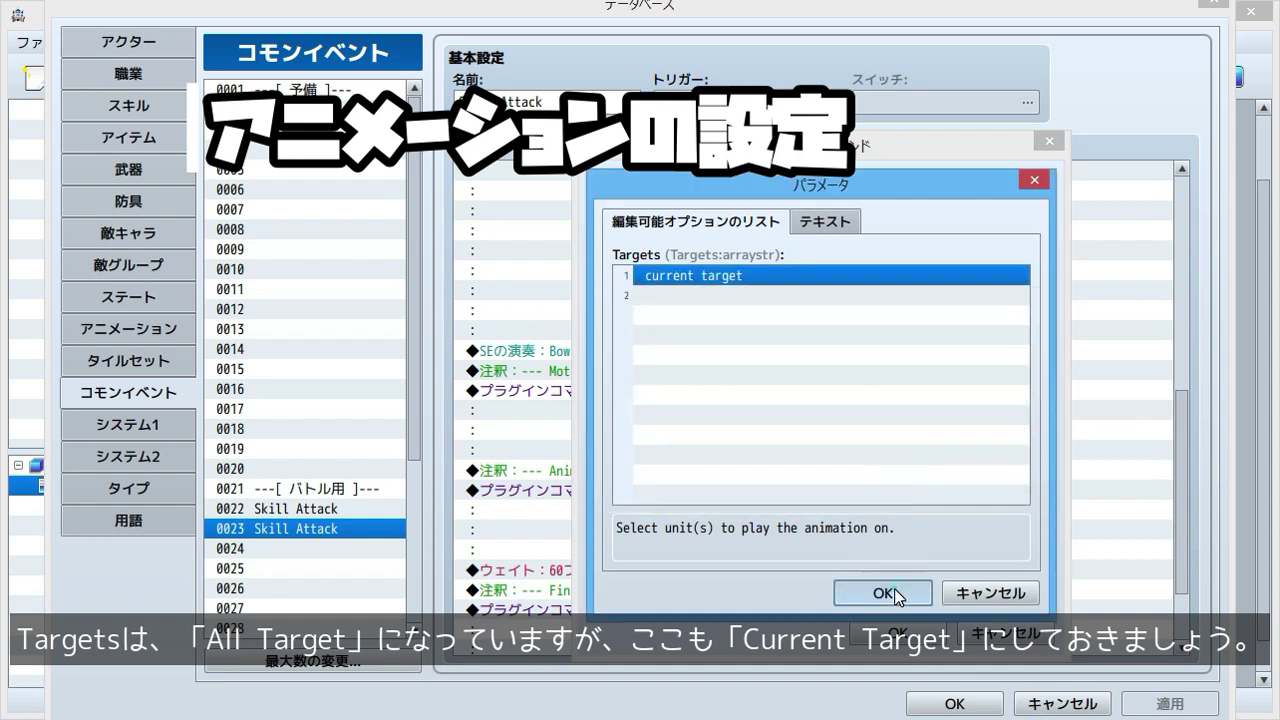
{"action": "left_click", "coordinate": [884, 592]}
Step: Set Wait For Animation? to false for the attack animation command and accept the command's settings
{"action": "left_click", "coordinate": [1008, 394]}
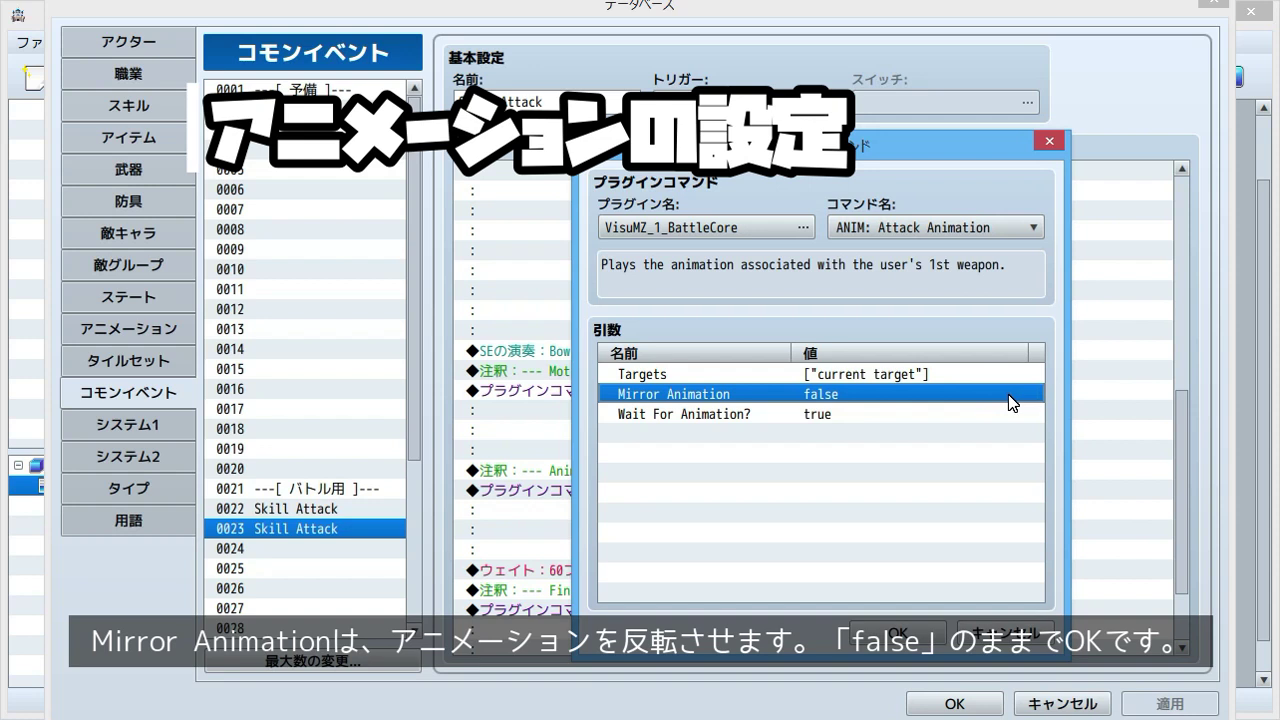
{"action": "left_click", "coordinate": [963, 417]}
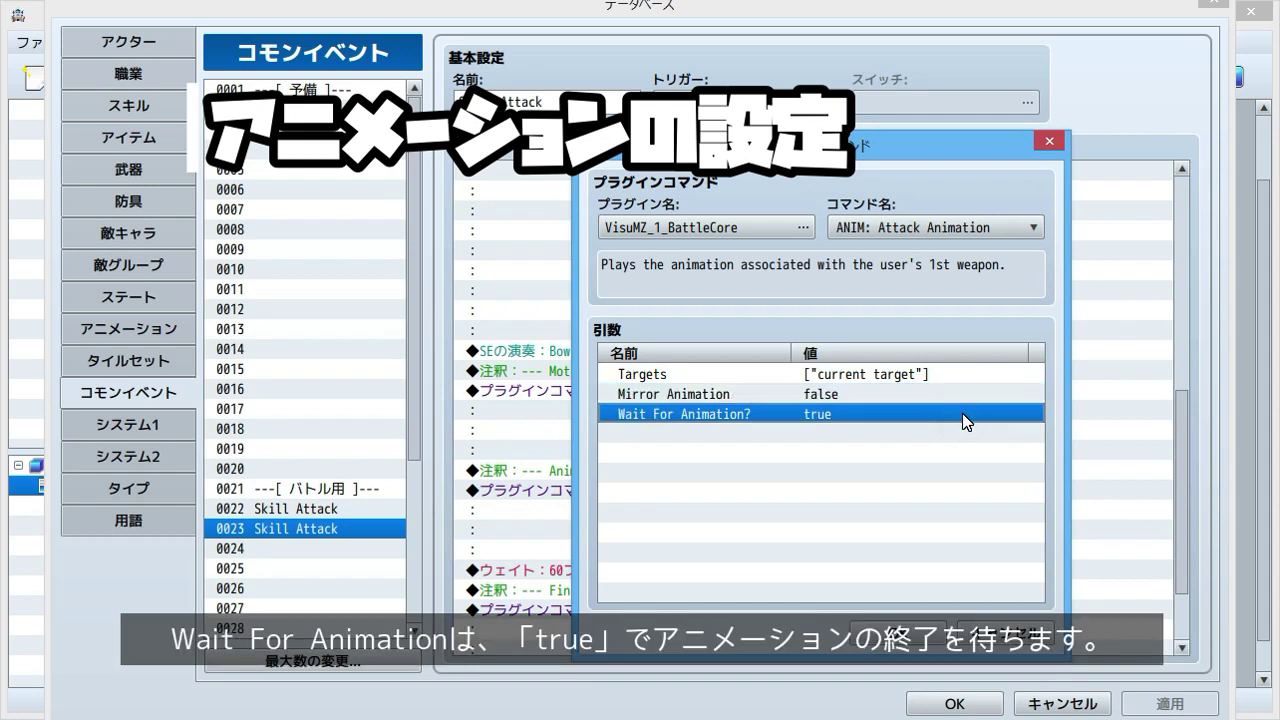
{"action": "double_click", "coordinate": [967, 421]}
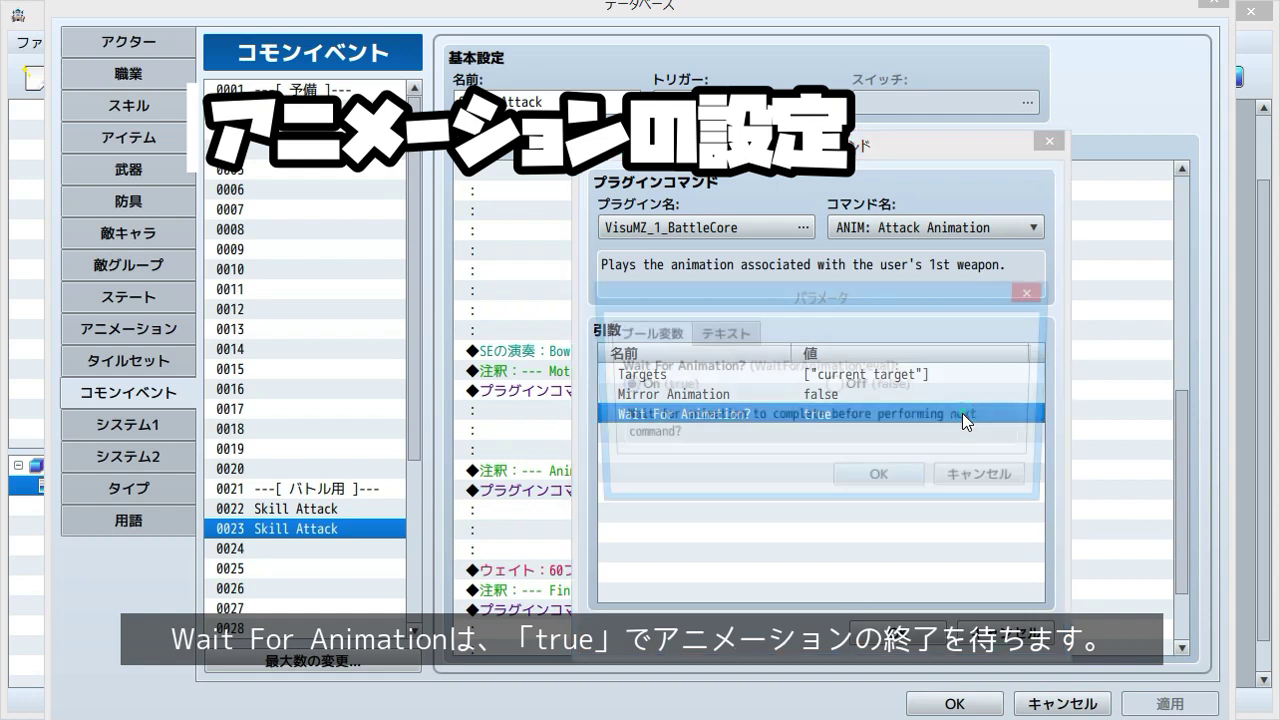
{"action": "left_click", "coordinate": [835, 385]}
{"action": "left_click", "coordinate": [884, 483]}
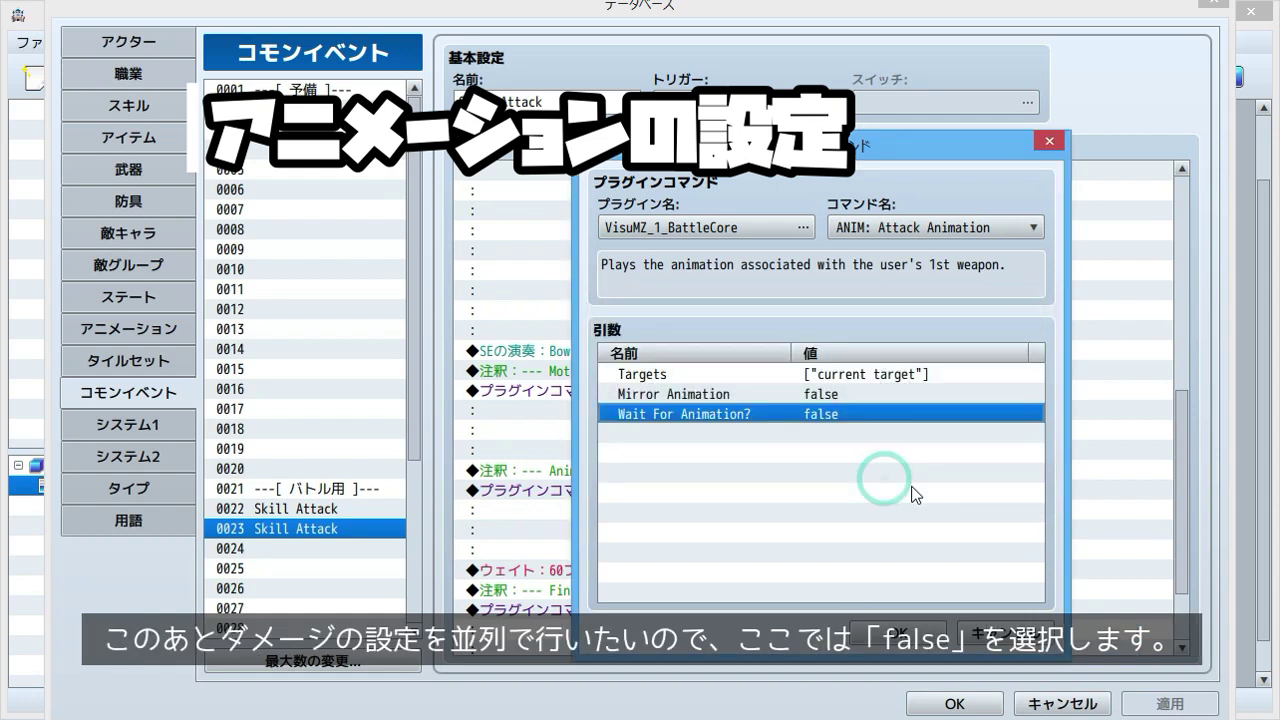
{"action": "left_click", "coordinate": [922, 628]}
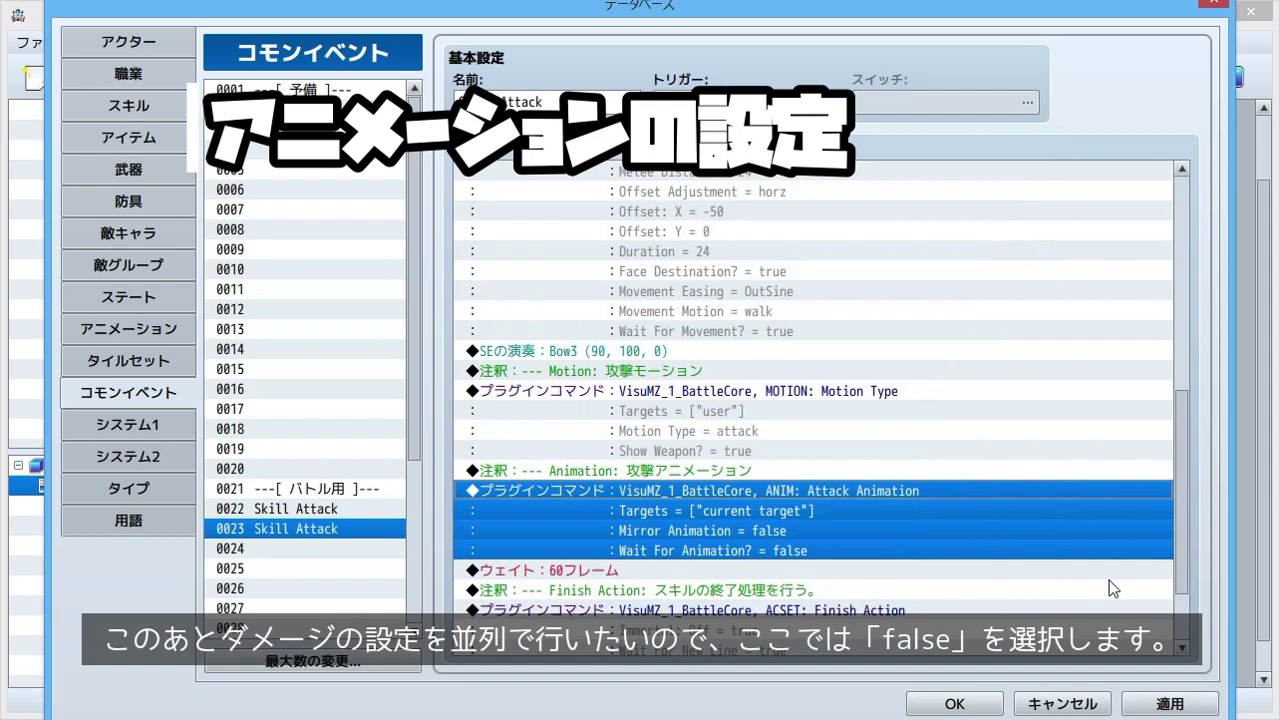
Step: Insert a copied wait before the Motion: 攻撃モーション comment and set it to 10 frames
{"action": "scroll", "coordinate": [1142, 525], "scroll_direction": "down", "scroll_amount": 1}
{"action": "left_click", "coordinate": [1055, 490]}
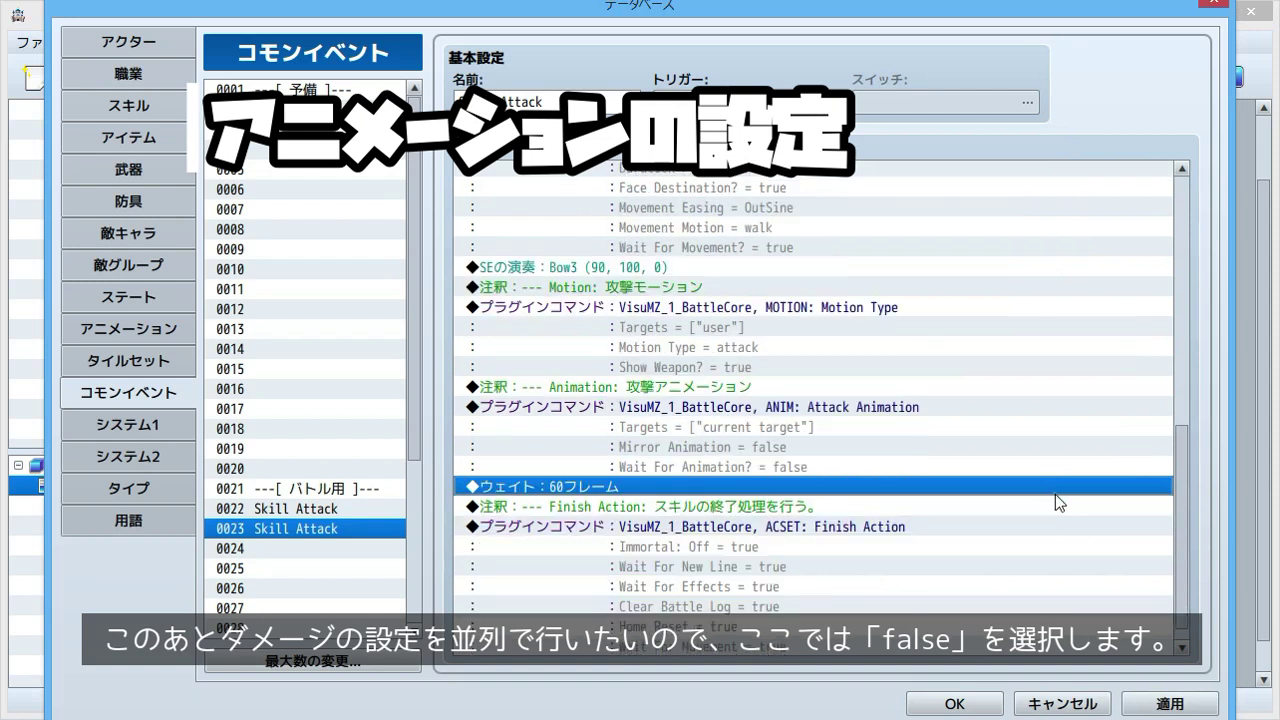
{"action": "left_click", "coordinate": [710, 288]}
{"action": "key", "text": "ctrl+v"}
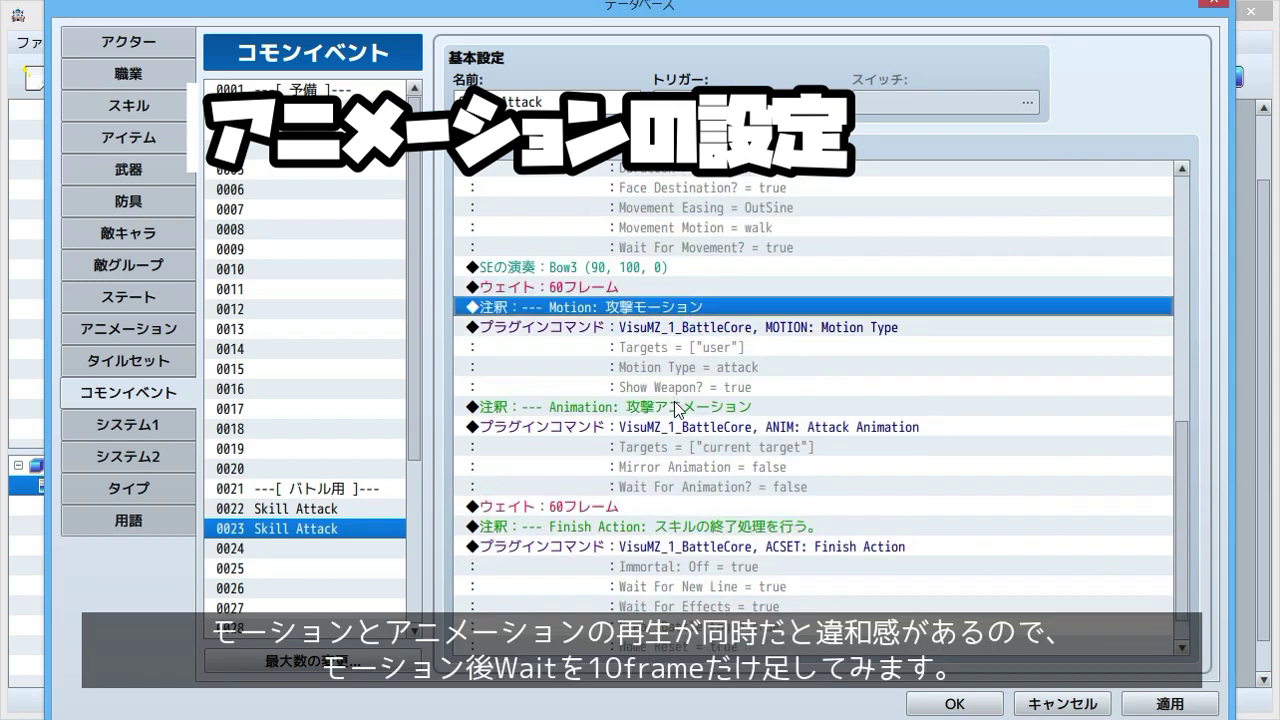
{"action": "double_click", "coordinate": [664, 289]}
{"action": "type", "text": "10"}
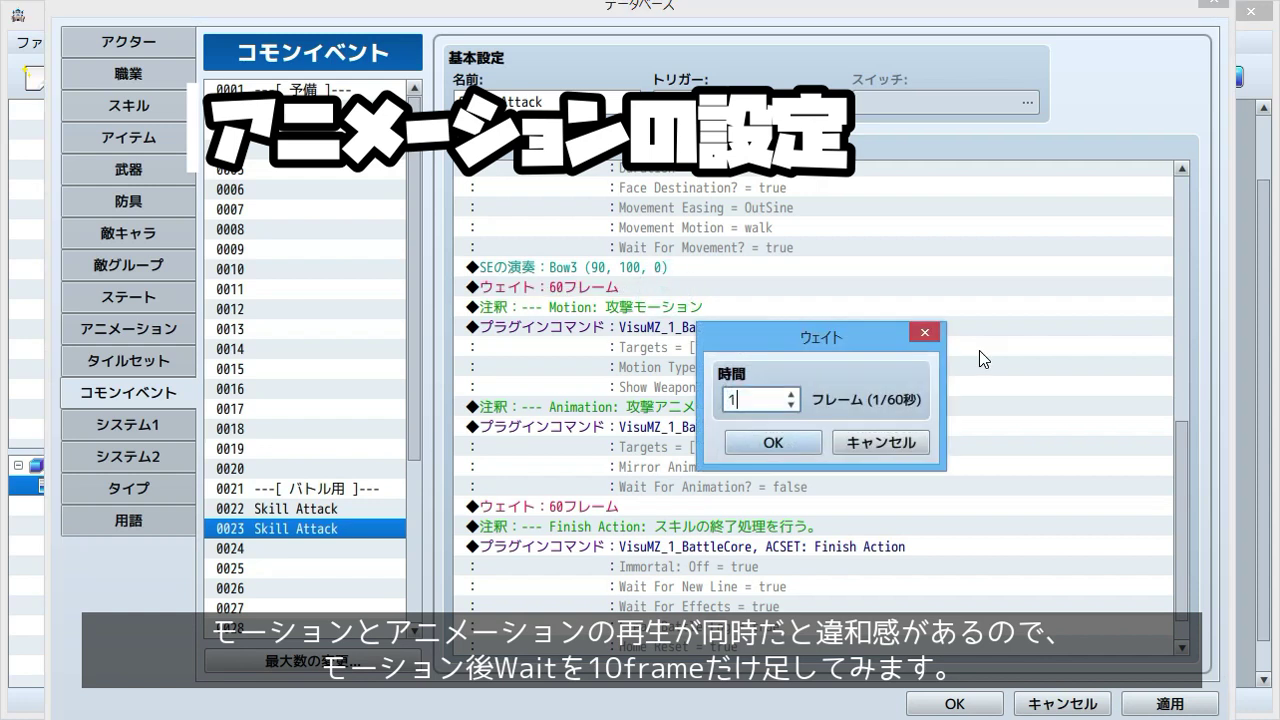
{"action": "key", "text": "Return"}
Step: Copy the 10-frame wait to just before the Animation: 攻撃アニメーション comment
{"action": "key", "text": "ctrl+c"}
{"action": "left_click", "coordinate": [855, 408]}
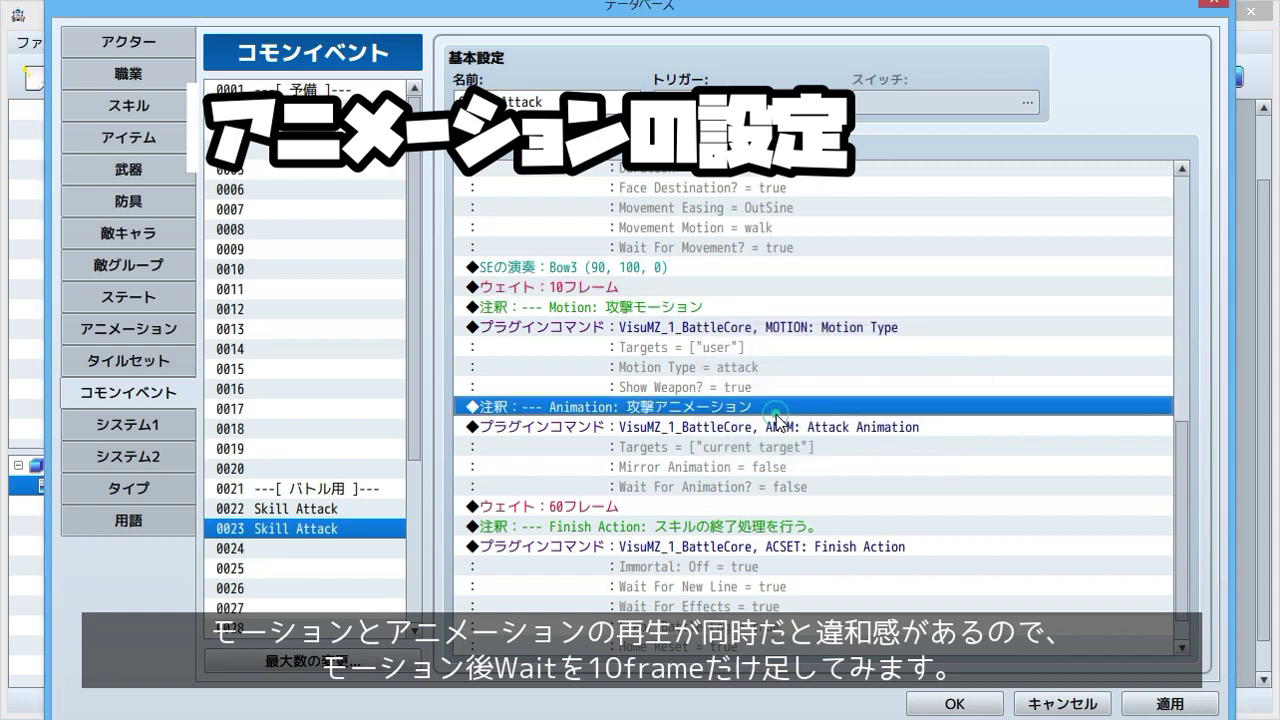
{"action": "key", "text": "ctrl+v"}
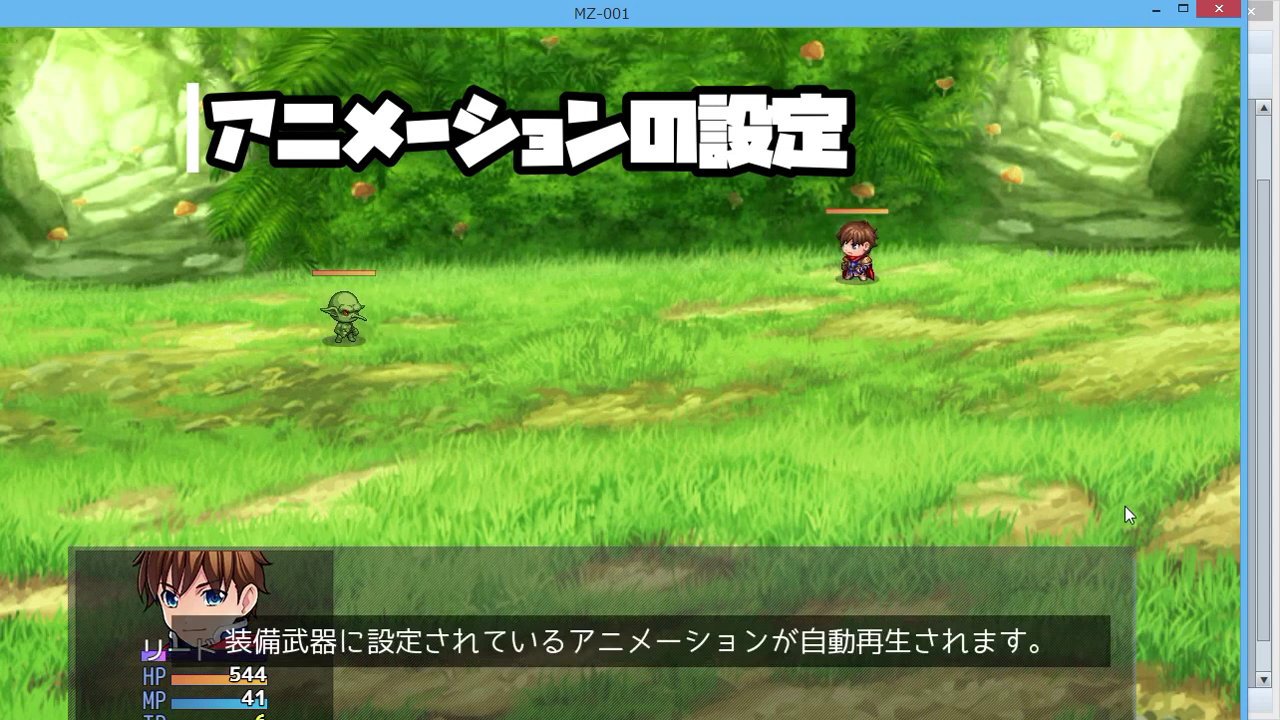
Step: Close the battle test and duplicate the ANIM: Attack Animation command in common event 0023
{"action": "left_click", "coordinate": [1225, 10]}
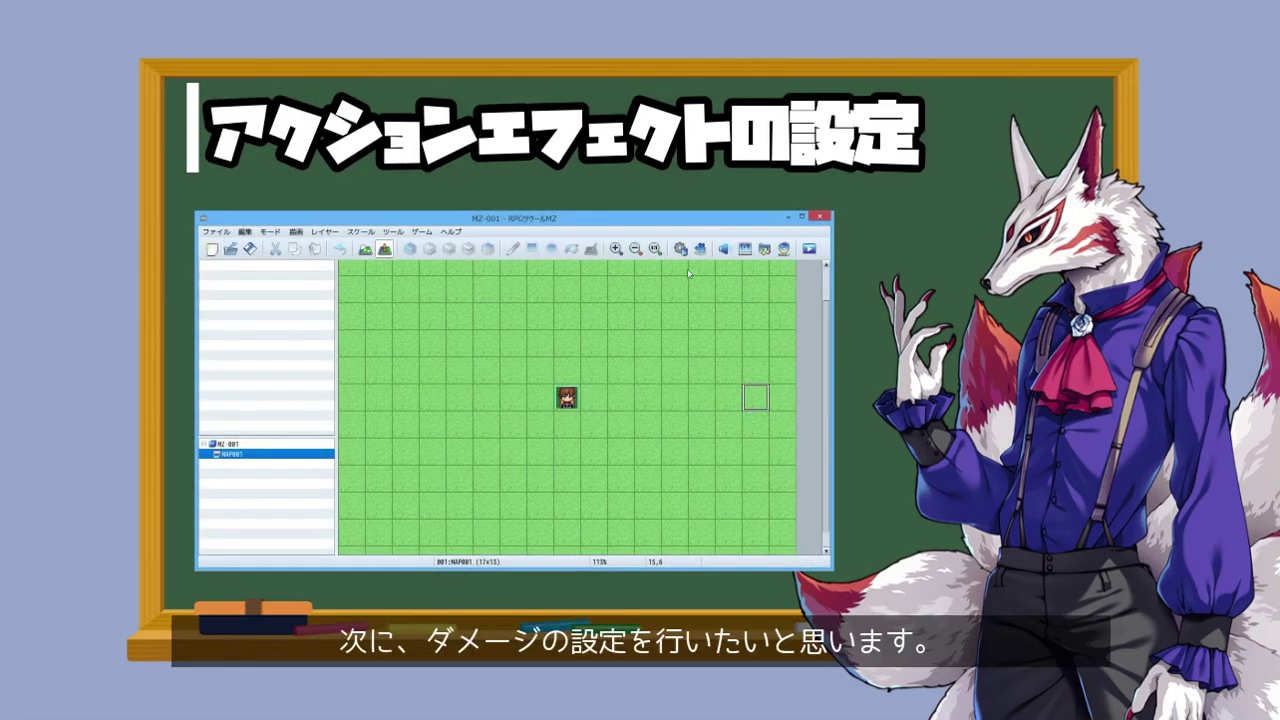
{"action": "left_click", "coordinate": [682, 250]}
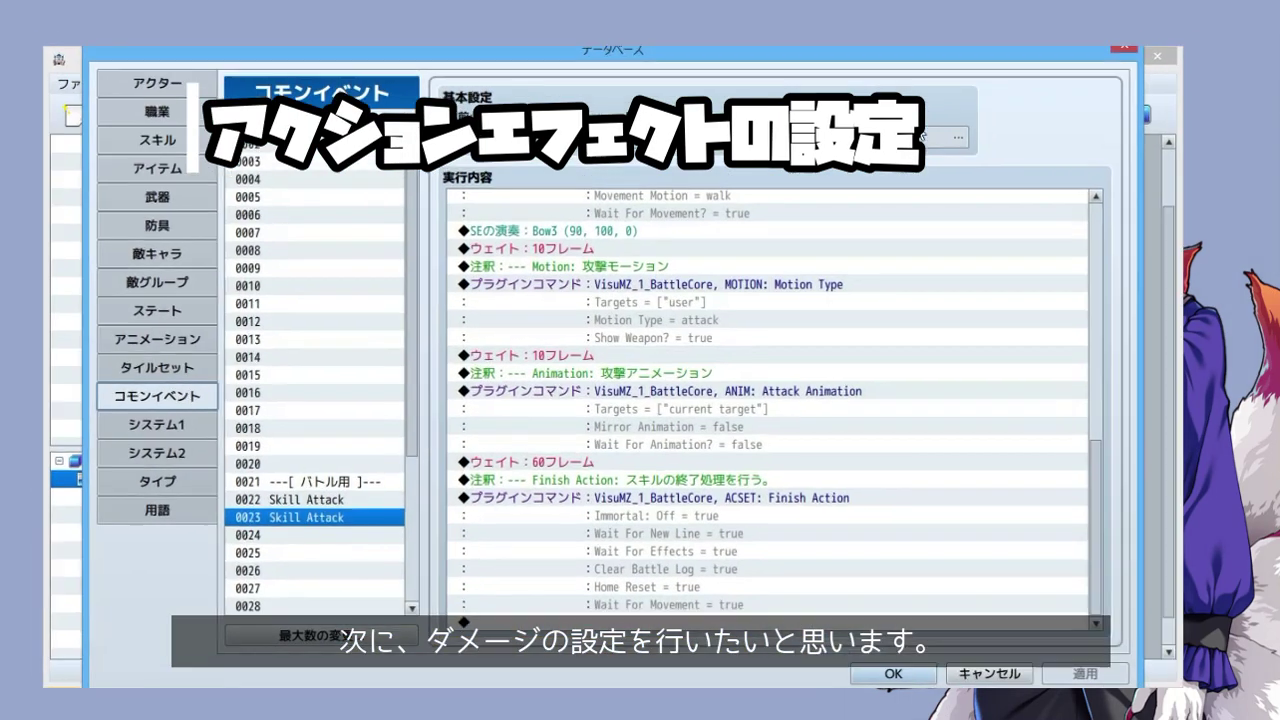
{"action": "left_click", "coordinate": [746, 390]}
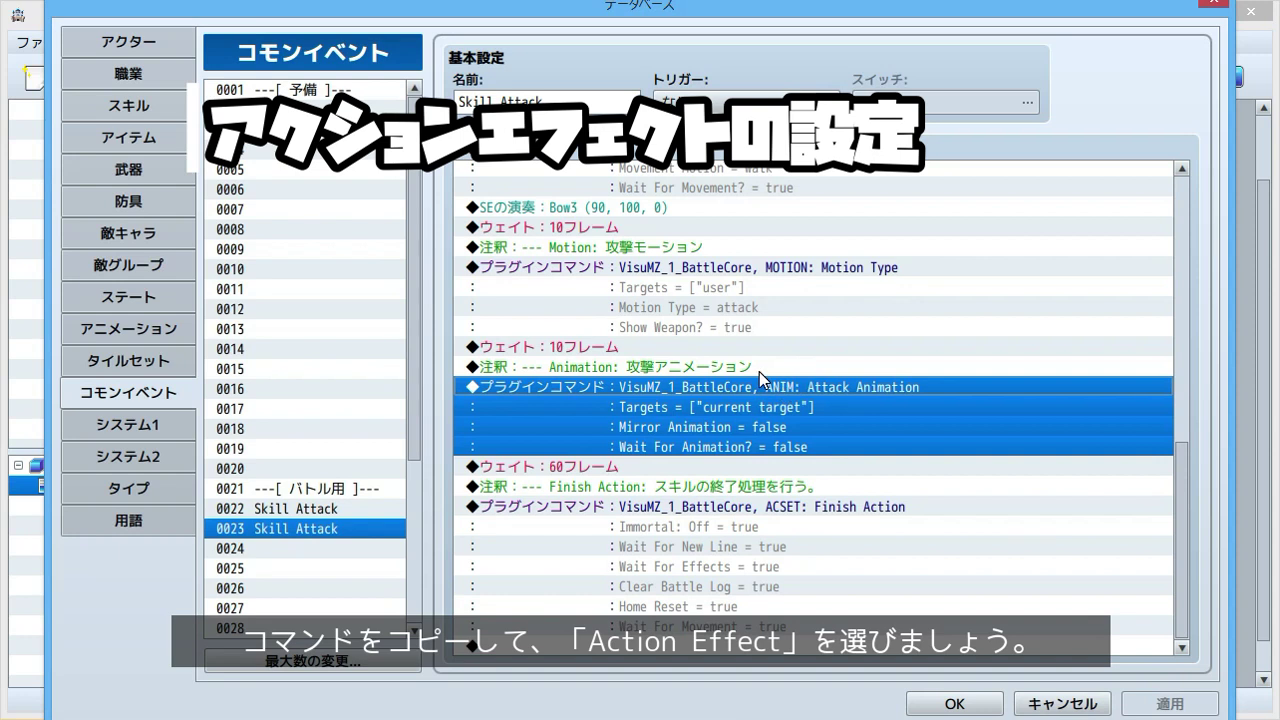
{"action": "key", "text": "ctrl+c"}
{"action": "key", "text": "ctrl+v"}
Step: Copy the animation comment above the duplicated command and change its text to "--- Action Effect: ダメージ"
{"action": "left_click", "coordinate": [759, 371]}
{"action": "key", "text": "ctrl+c"}
{"action": "left_click", "coordinate": [775, 462]}
{"action": "key", "text": "ctrl+v"}
{"action": "double_click", "coordinate": [775, 466]}
{"action": "type", "text": "--- Action Effect: ダメージ"}
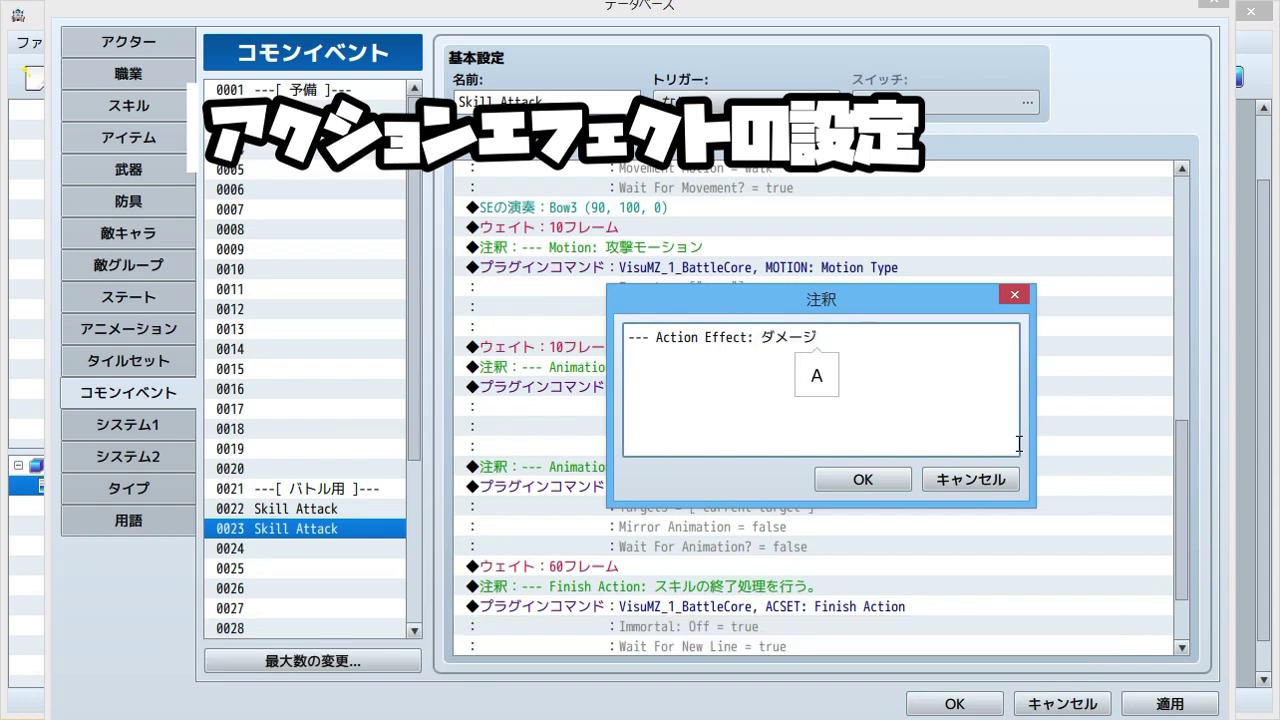
{"action": "left_click", "coordinate": [860, 479]}
Step: Change the duplicated attack animation command to MECH: Action Effect
{"action": "double_click", "coordinate": [998, 486]}
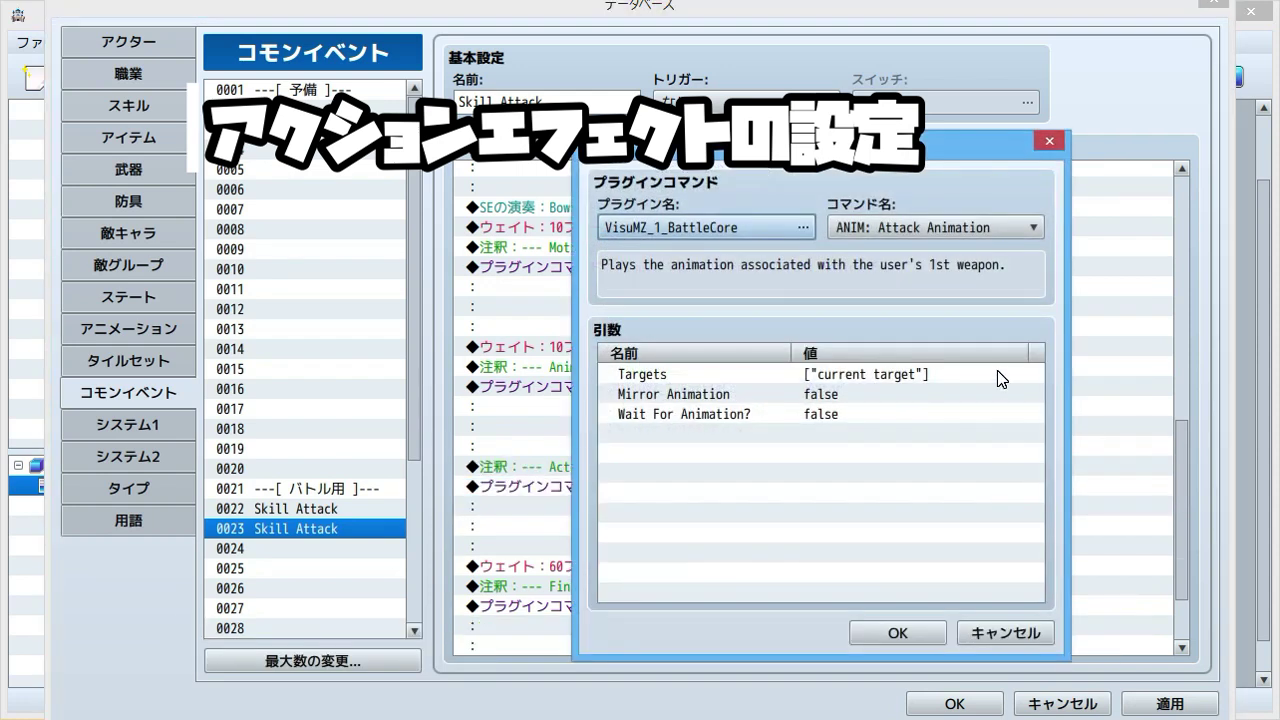
{"action": "left_click", "coordinate": [997, 370]}
{"action": "left_click", "coordinate": [1010, 232]}
{"action": "left_click_drag", "start_coordinate": [1115, 362], "coordinate": [1112, 545]}
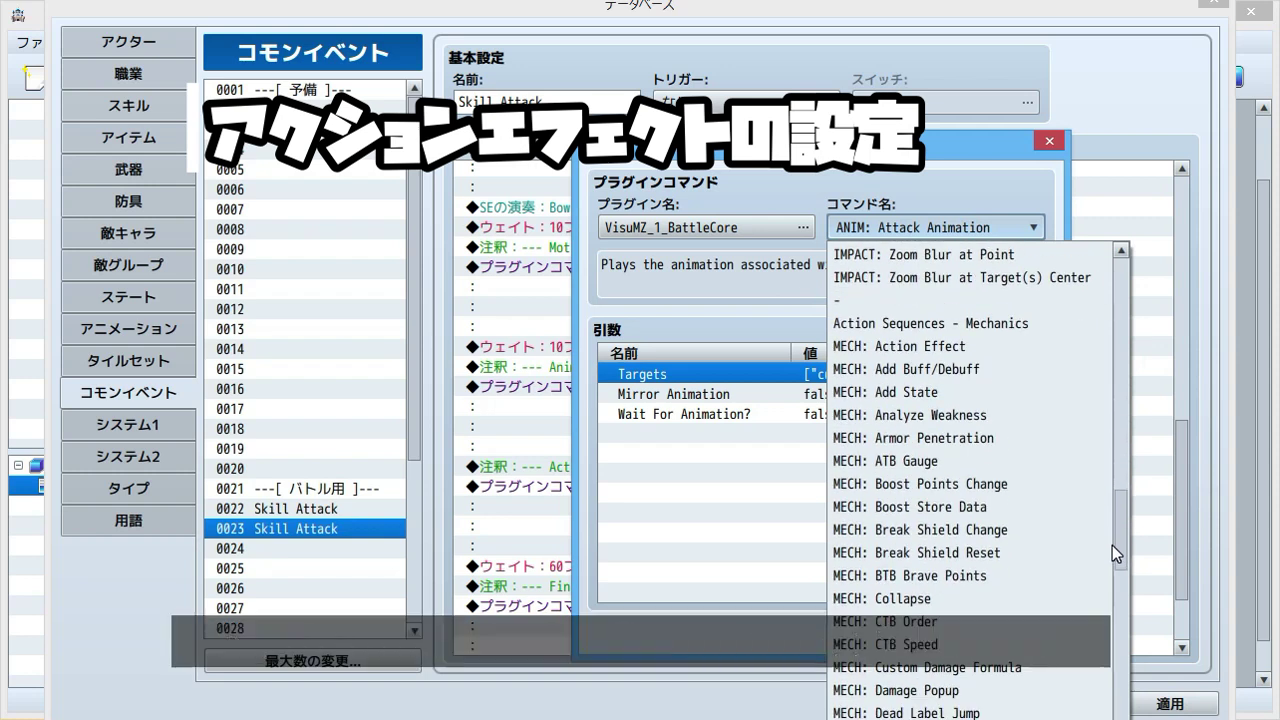
{"action": "left_click", "coordinate": [1040, 346]}
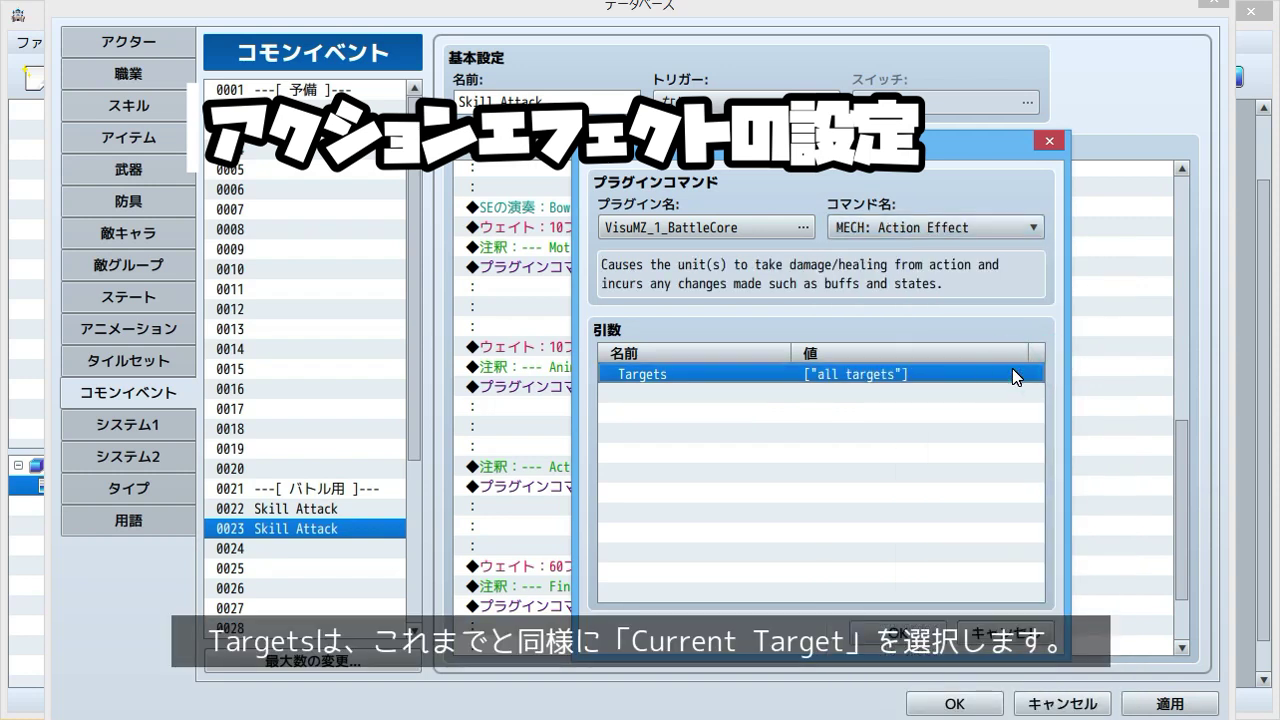
Step: Set the Targets argument of the MECH: Action Effect command to current target
{"action": "double_click", "coordinate": [1012, 368]}
{"action": "double_click", "coordinate": [910, 275]}
{"action": "type", "text": "current target"}
{"action": "left_click", "coordinate": [911, 482]}
{"action": "left_click", "coordinate": [914, 595]}
{"action": "left_click", "coordinate": [914, 633]}
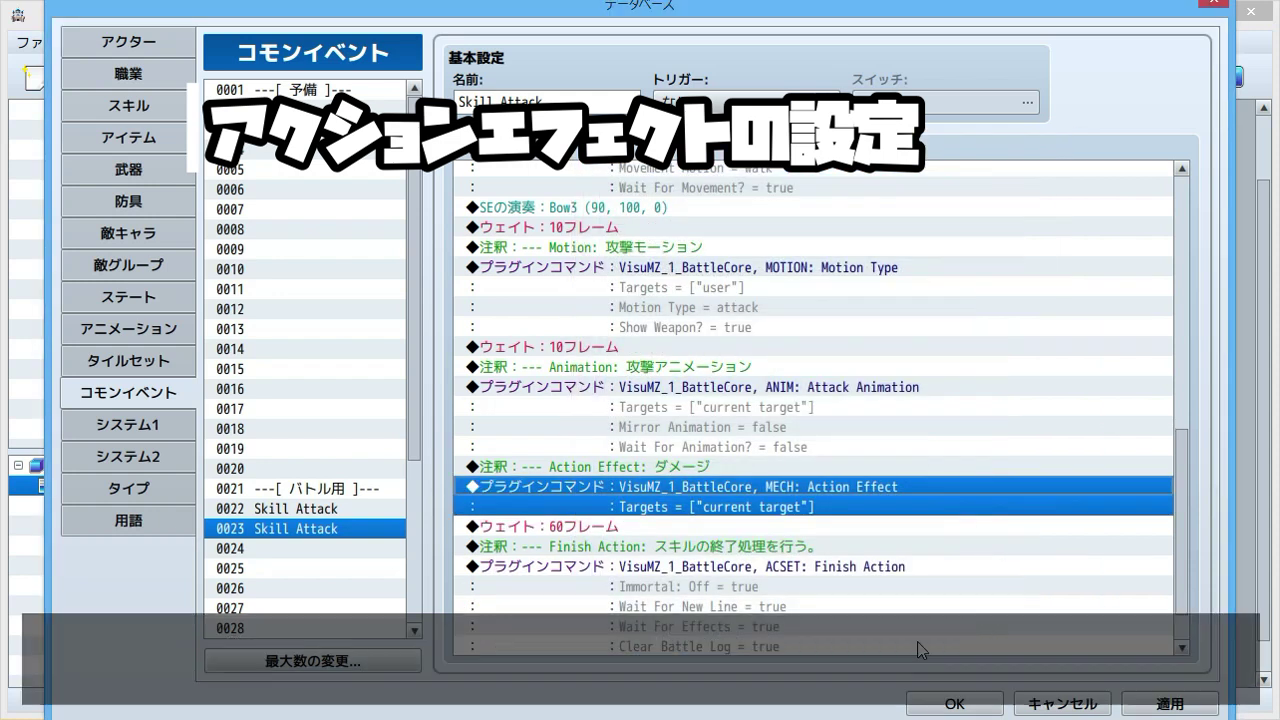
{"action": "left_click", "coordinate": [1051, 490]}
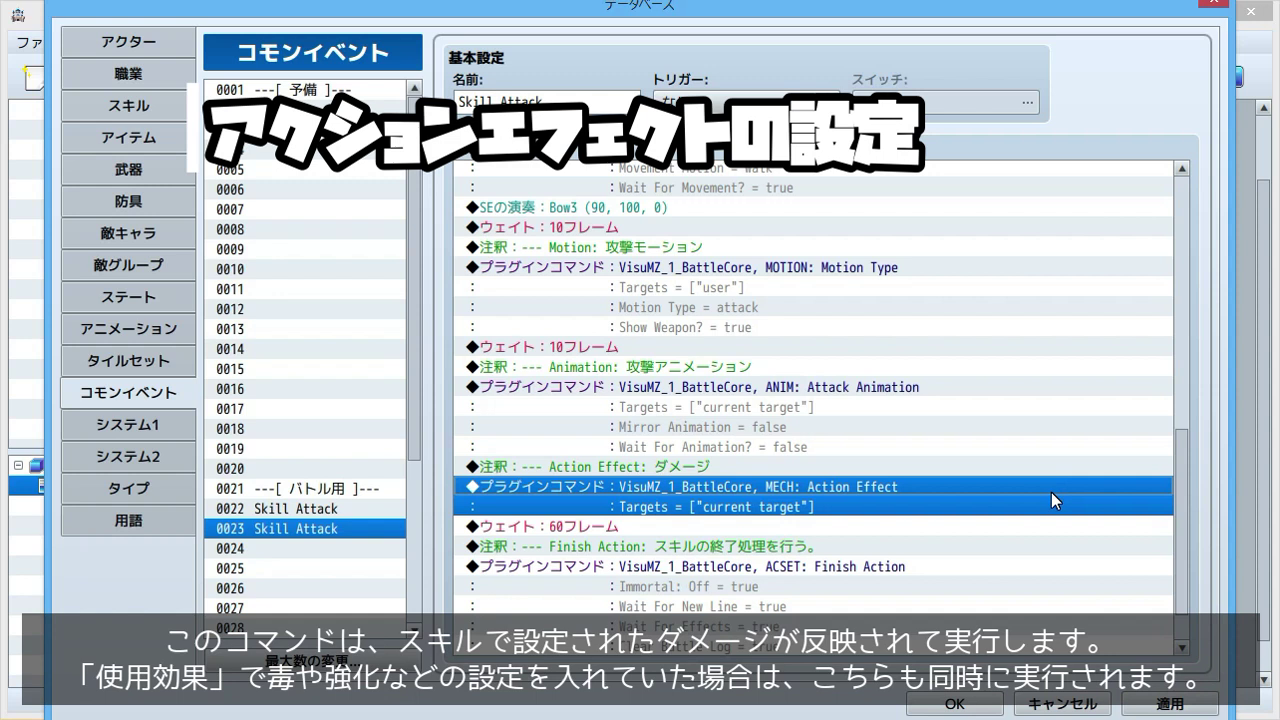
Step: Copy the 10-frame wait to just before the Action Effect: ダメージ comment
{"action": "left_click", "coordinate": [830, 348]}
{"action": "key", "text": "ctrl+c"}
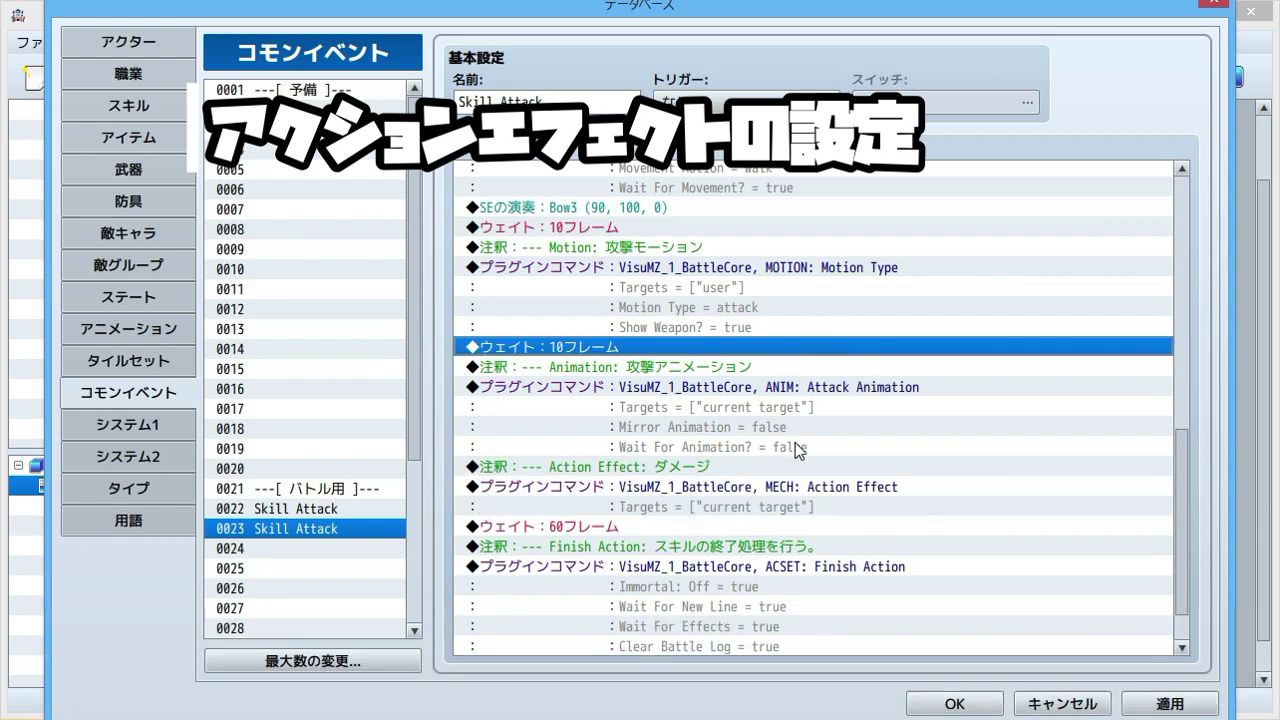
{"action": "left_click", "coordinate": [812, 466]}
{"action": "key", "text": "ctrl+v"}
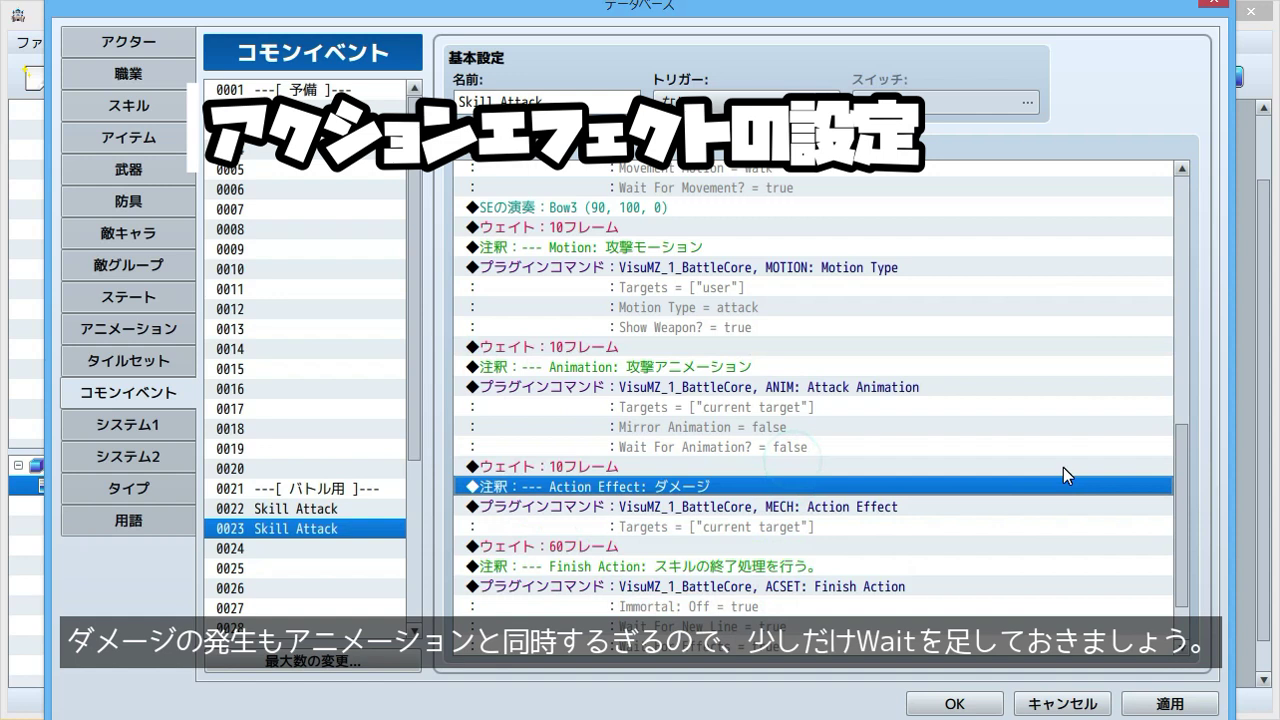
{"action": "left_click", "coordinate": [835, 468]}
{"action": "scroll", "coordinate": [1014, 457], "scroll_direction": "down", "scroll_amount": 2}
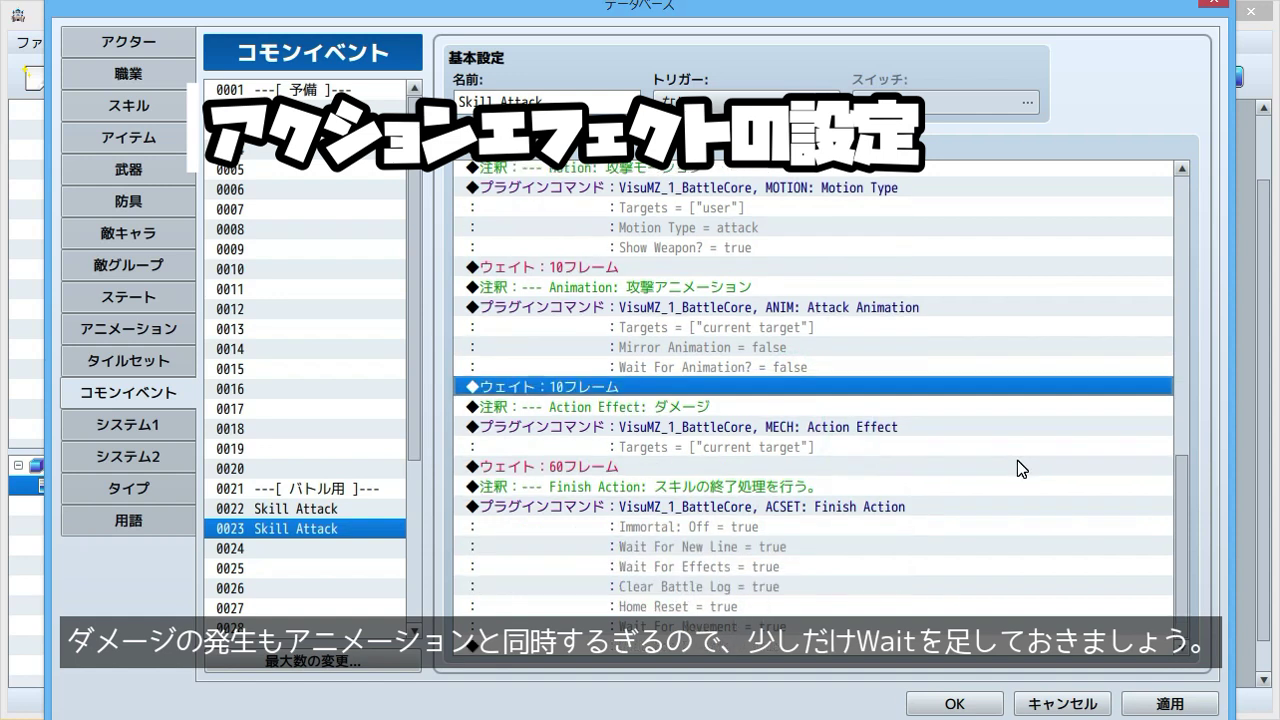
Step: Run a battle test of the ゴブリン*2 enemy group to check the skill's damage timing
{"action": "left_click", "coordinate": [162, 263]}
{"action": "left_click", "coordinate": [1020, 102]}
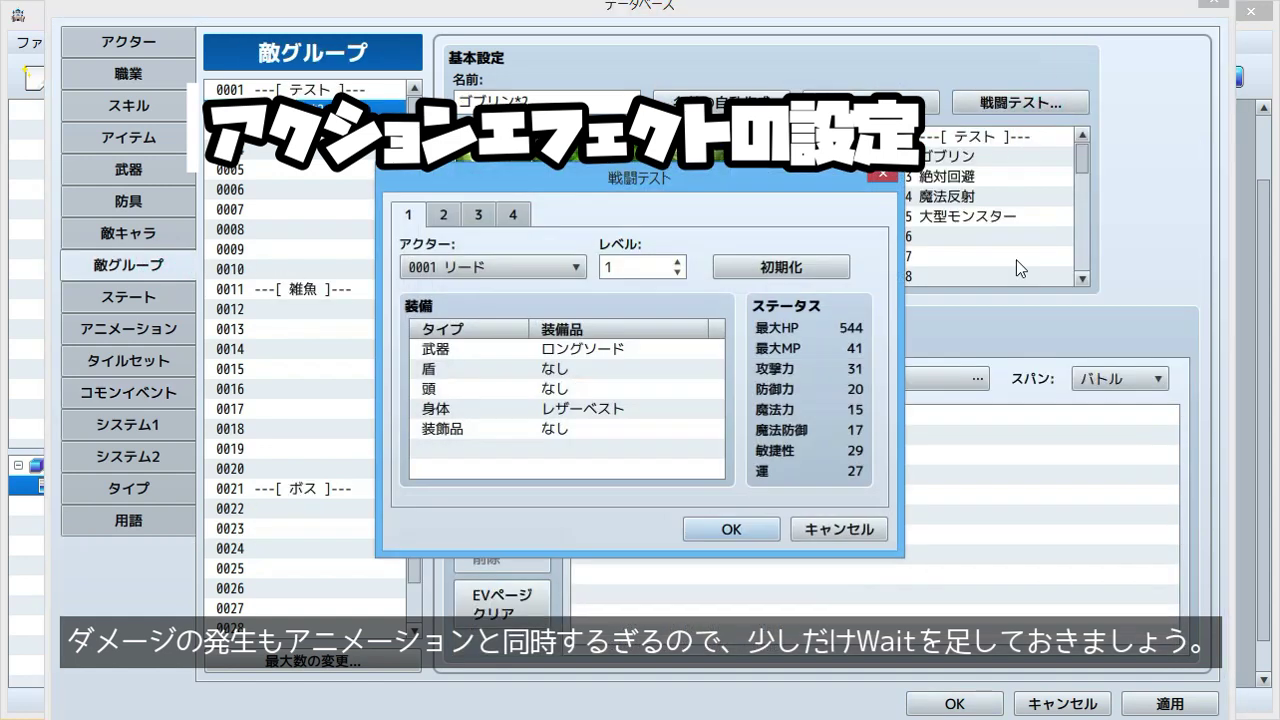
{"action": "left_click", "coordinate": [733, 527]}
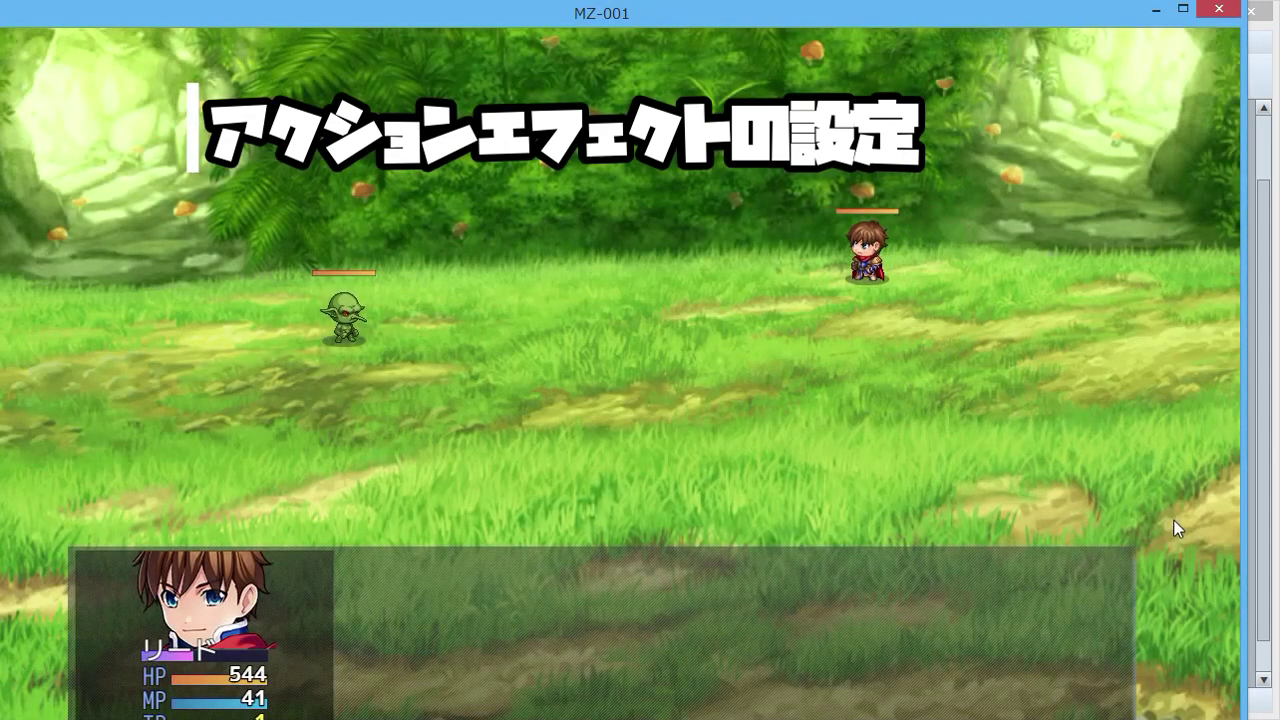
{"action": "key", "text": "Return"}
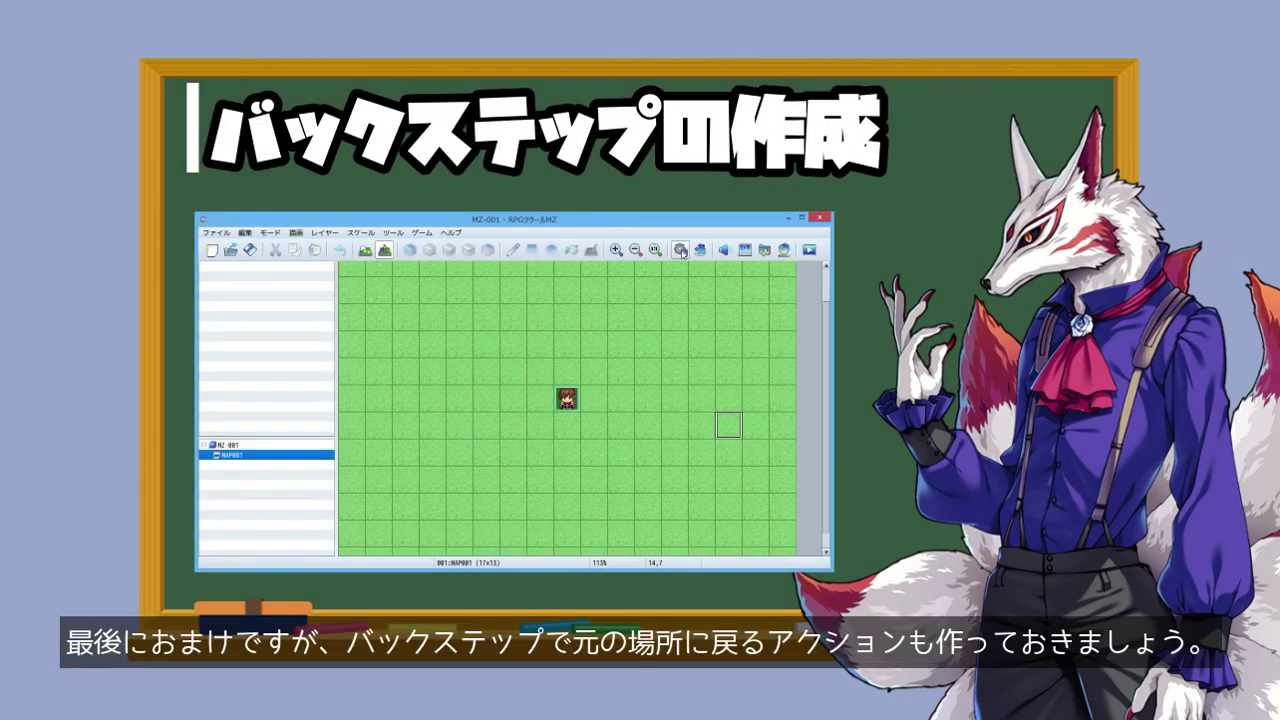
Step: In common event 0023, copy the jump movement block from the Bow1 sound through the Bow3 sound to just before the Finish Action comment
{"action": "left_click", "coordinate": [681, 250]}
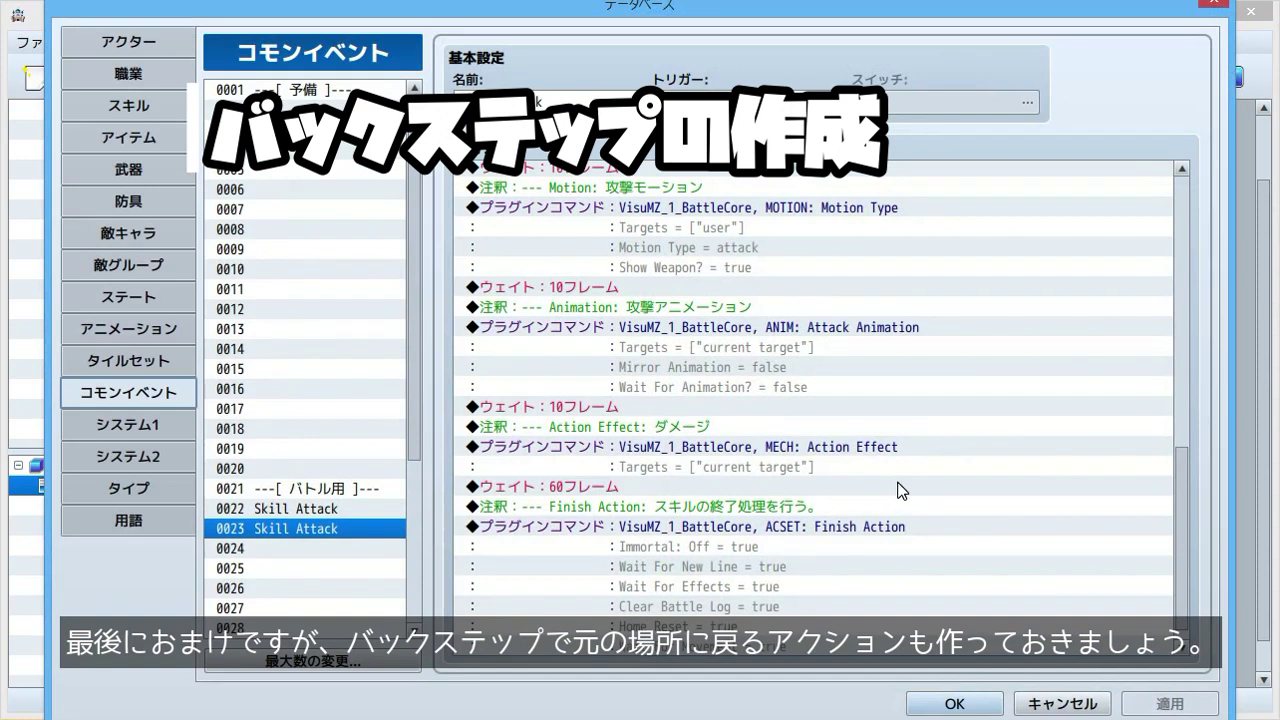
{"action": "scroll", "coordinate": [910, 475], "scroll_direction": "up", "scroll_amount": 5}
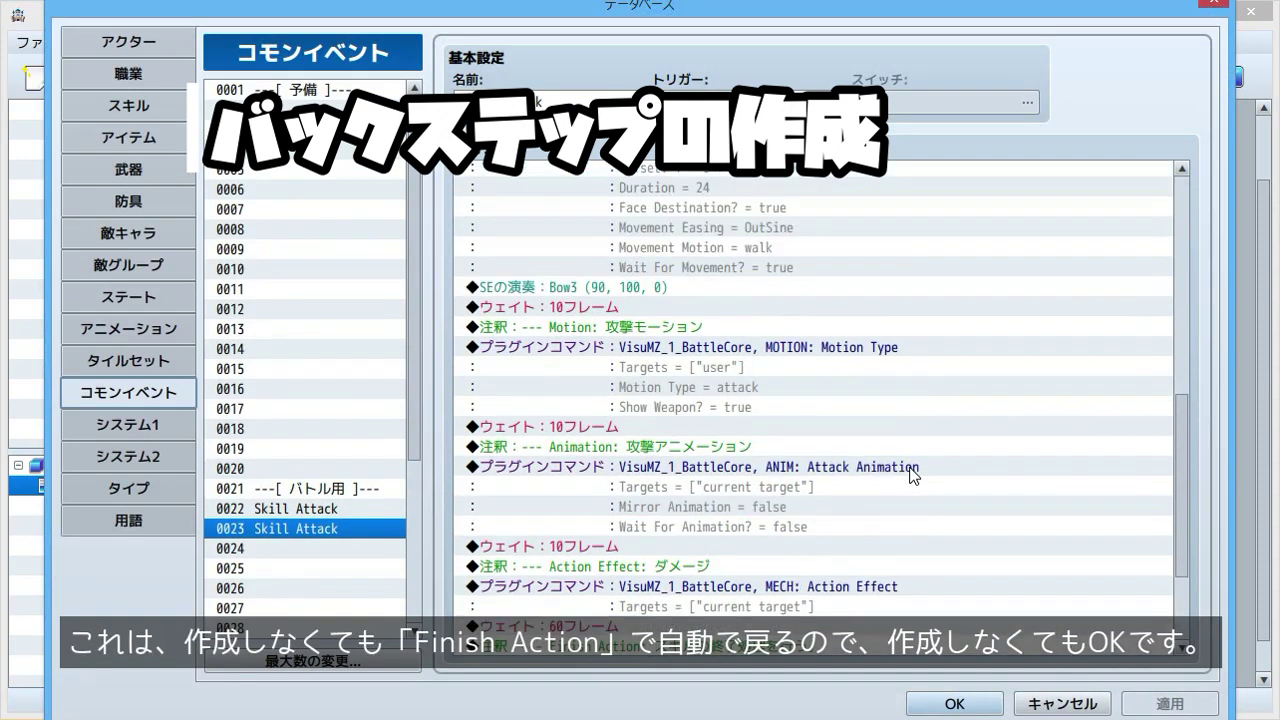
{"action": "scroll", "coordinate": [910, 475], "scroll_direction": "up", "scroll_amount": 5}
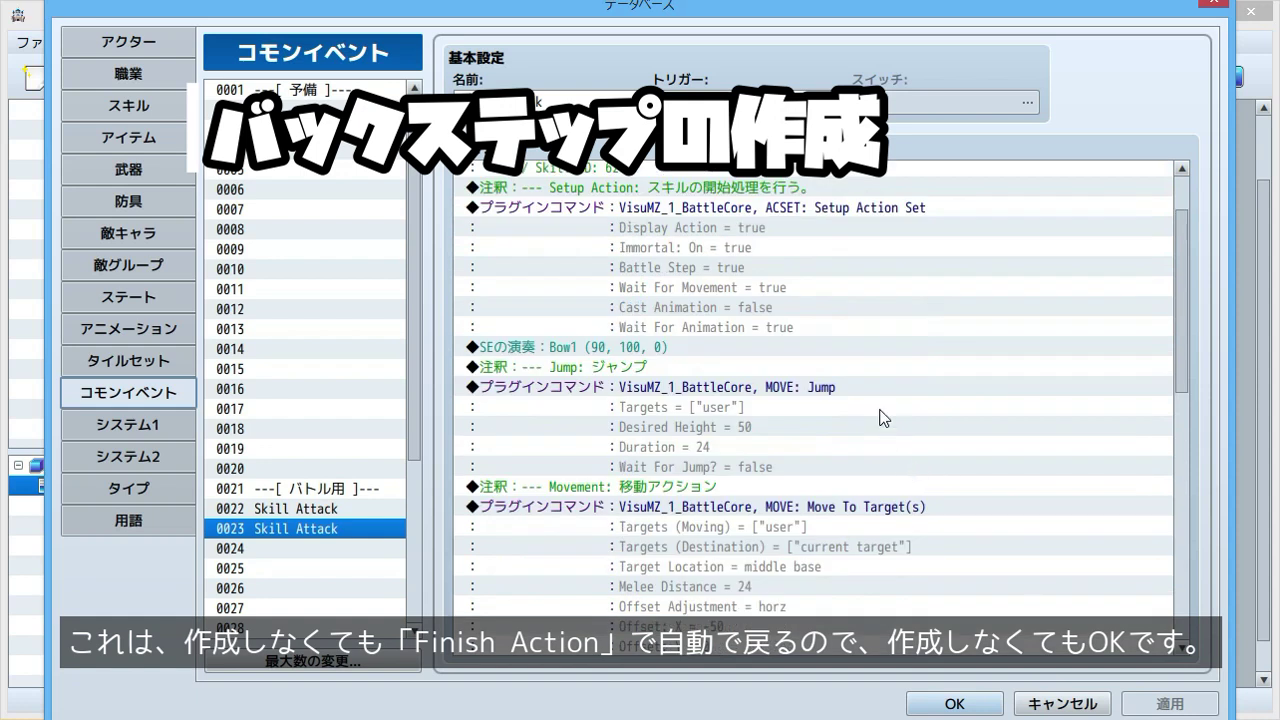
{"action": "left_click", "coordinate": [869, 347]}
{"action": "scroll", "coordinate": [918, 372], "scroll_direction": "down", "scroll_amount": 3}
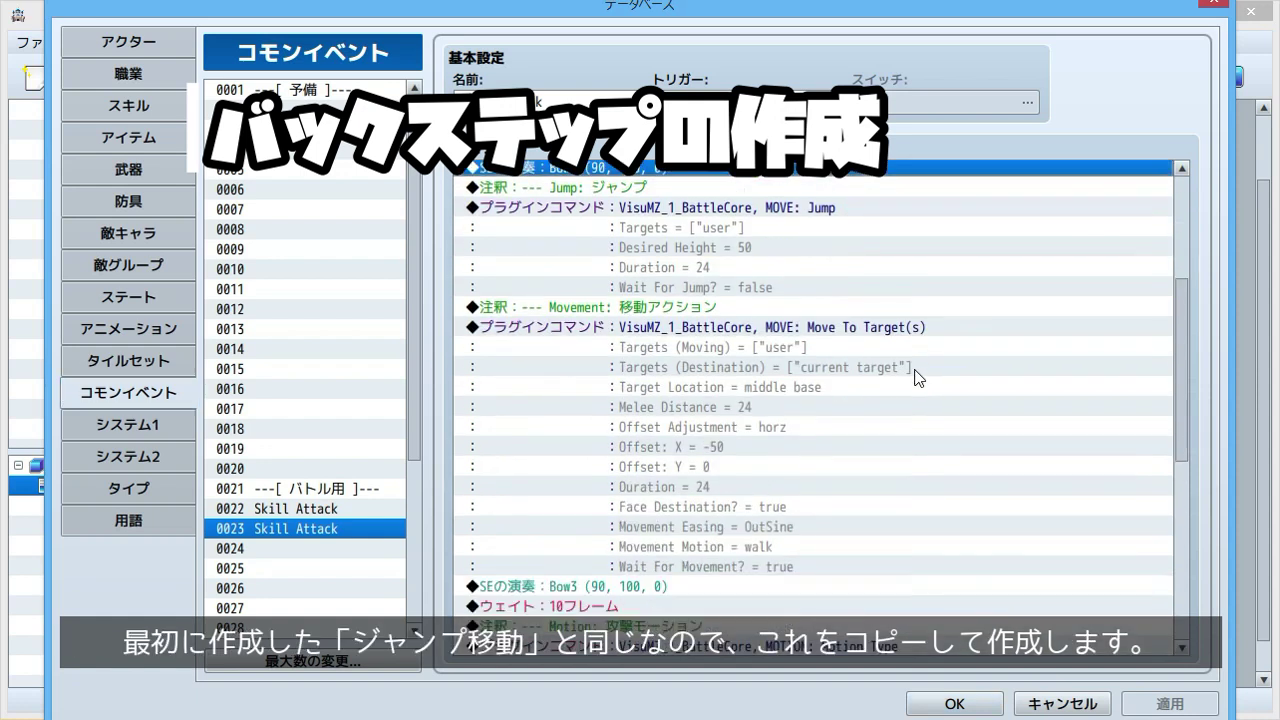
{"action": "left_click", "coordinate": [955, 590], "text": "shift"}
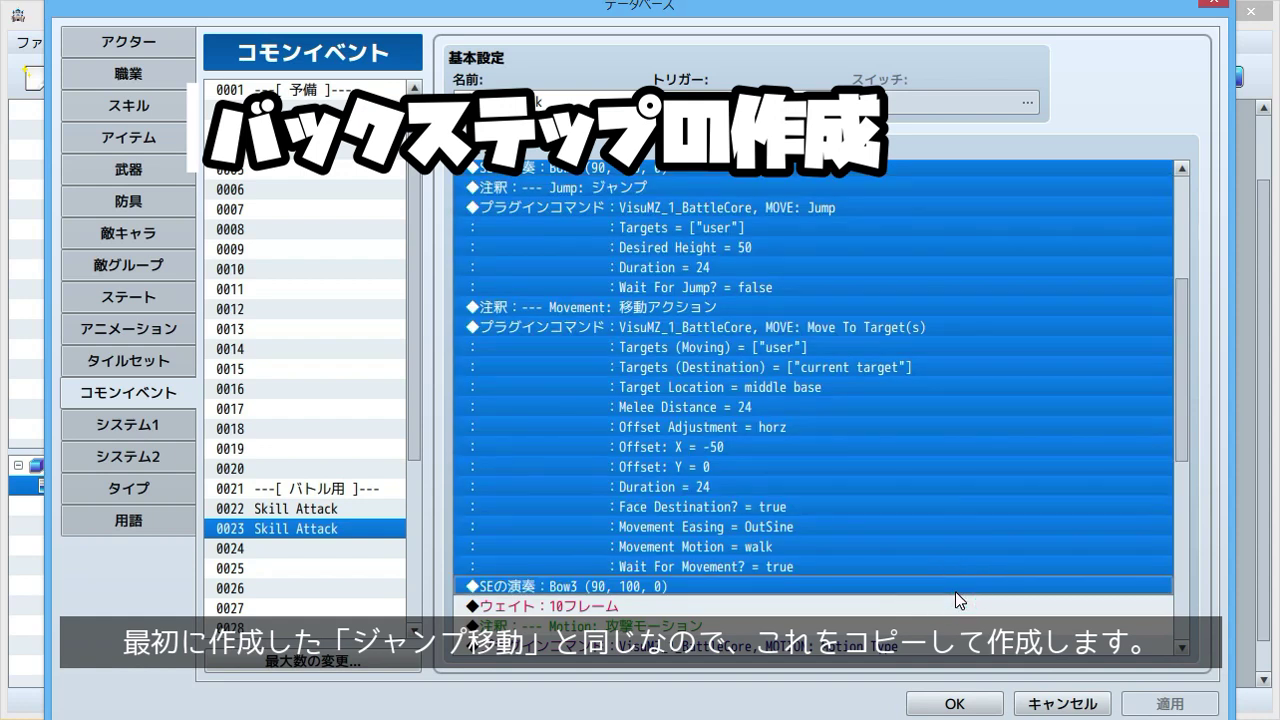
{"action": "scroll", "coordinate": [955, 591], "scroll_direction": "down", "scroll_amount": 1}
{"action": "scroll", "coordinate": [1039, 542], "scroll_direction": "down", "scroll_amount": 4}
{"action": "scroll", "coordinate": [1039, 545], "scroll_direction": "down", "scroll_amount": 3}
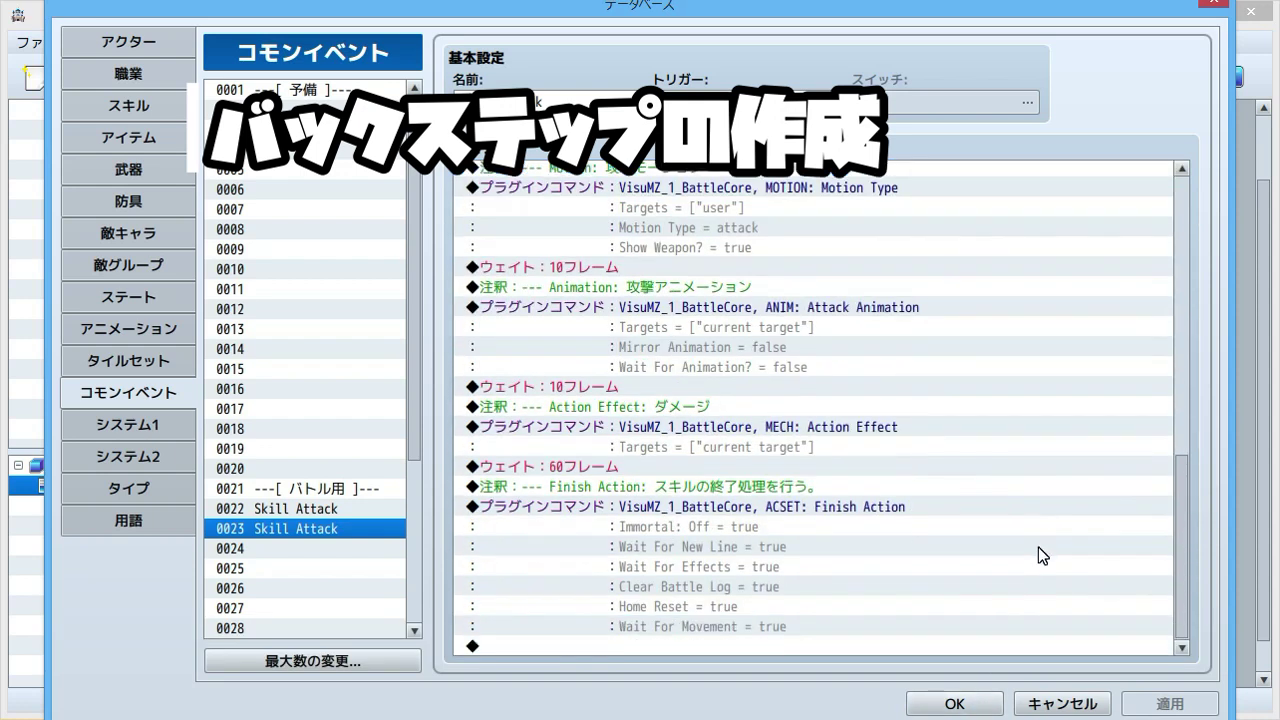
{"action": "left_click", "coordinate": [872, 487]}
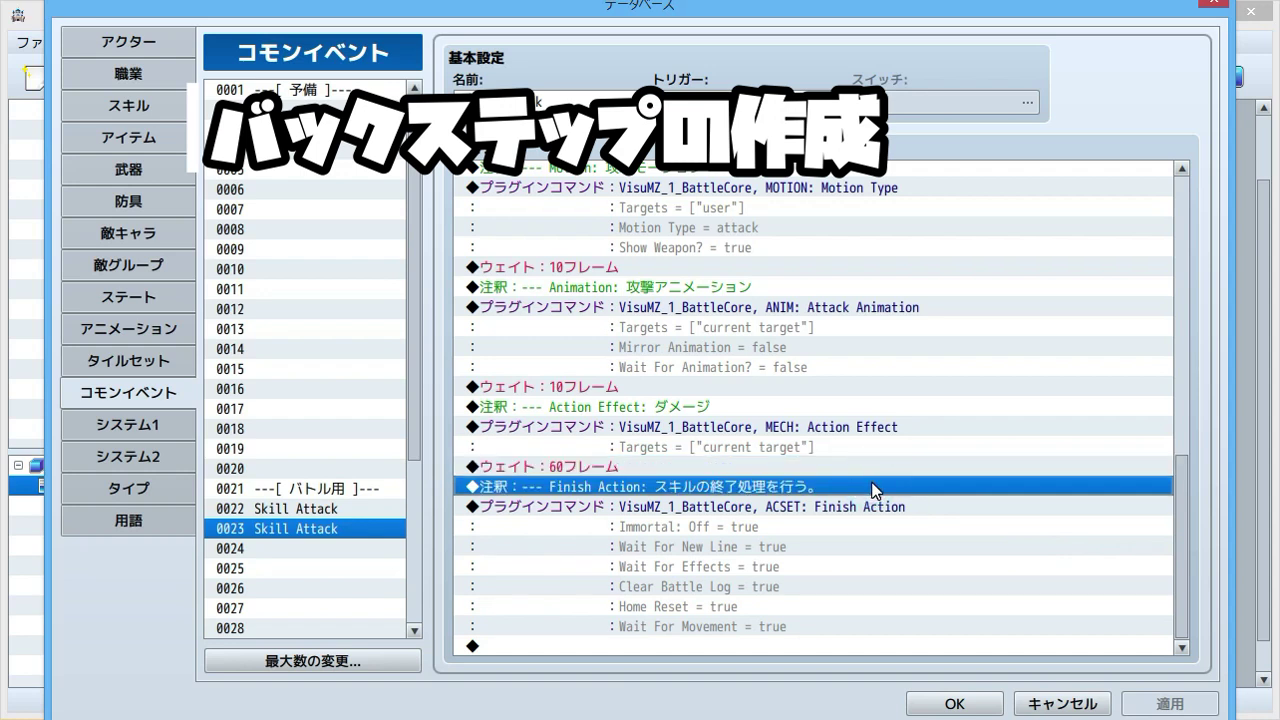
{"action": "key", "text": "ctrl+v"}
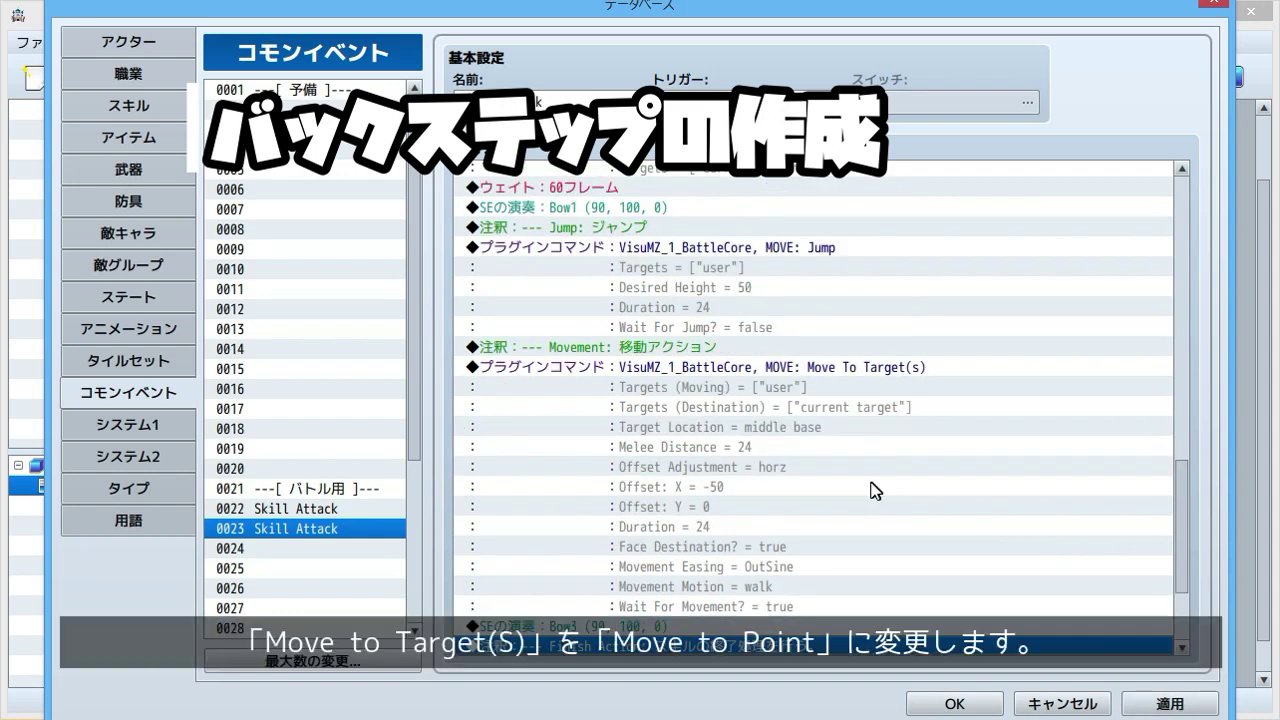
Step: Change the copied MOVE: Move To Target(s) plugin command to MOVE: Move To Point
{"action": "left_click", "coordinate": [958, 366]}
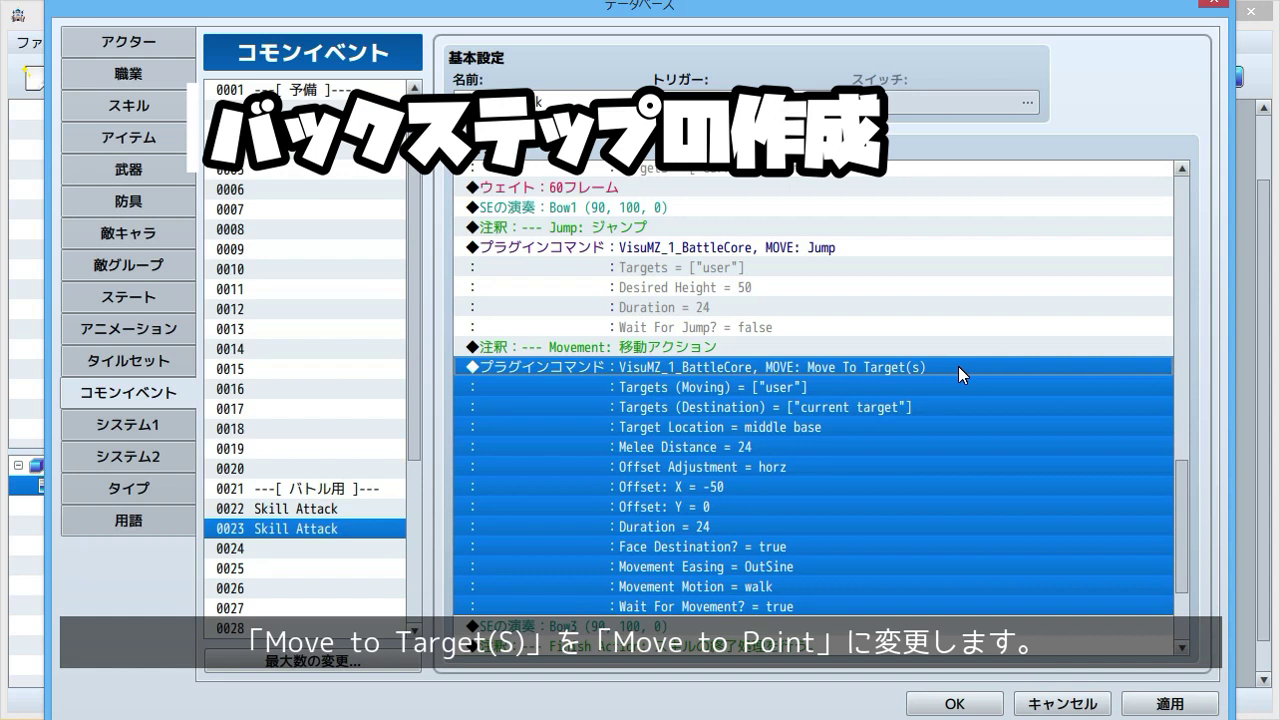
{"action": "right_click", "coordinate": [958, 366]}
{"action": "left_click", "coordinate": [1008, 405]}
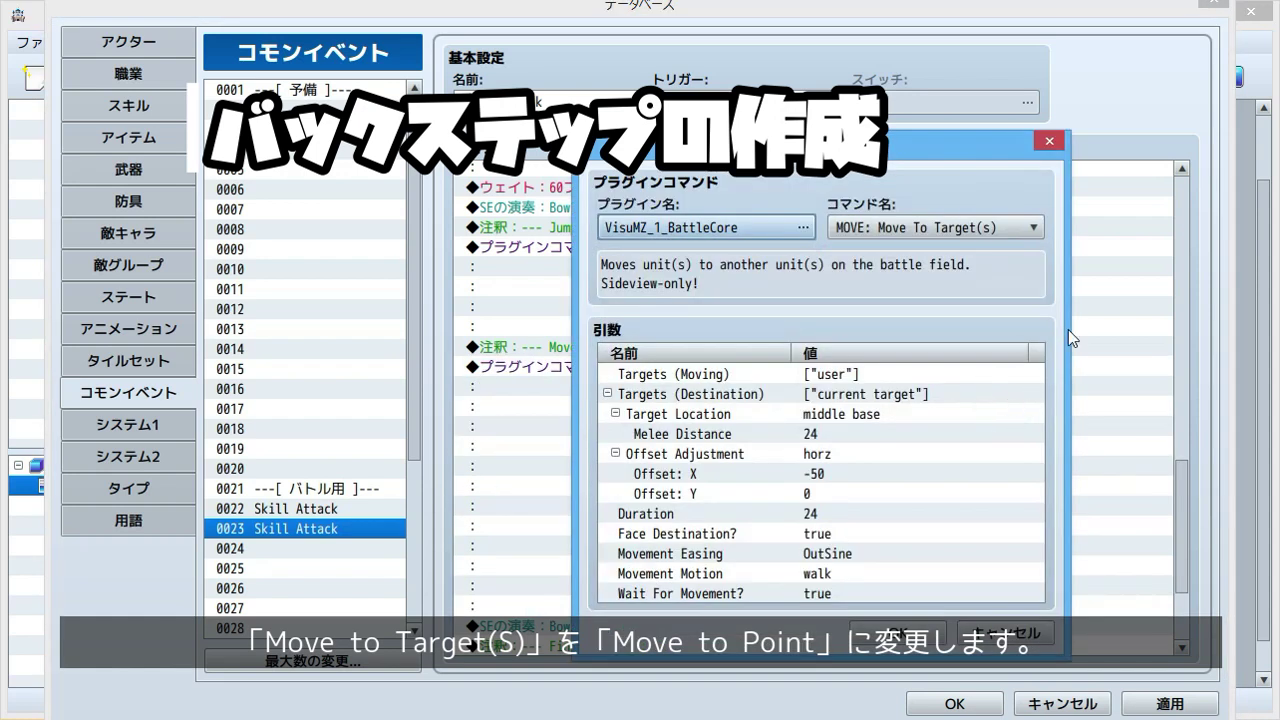
{"action": "left_click", "coordinate": [1034, 228]}
{"action": "left_click", "coordinate": [1124, 250]}
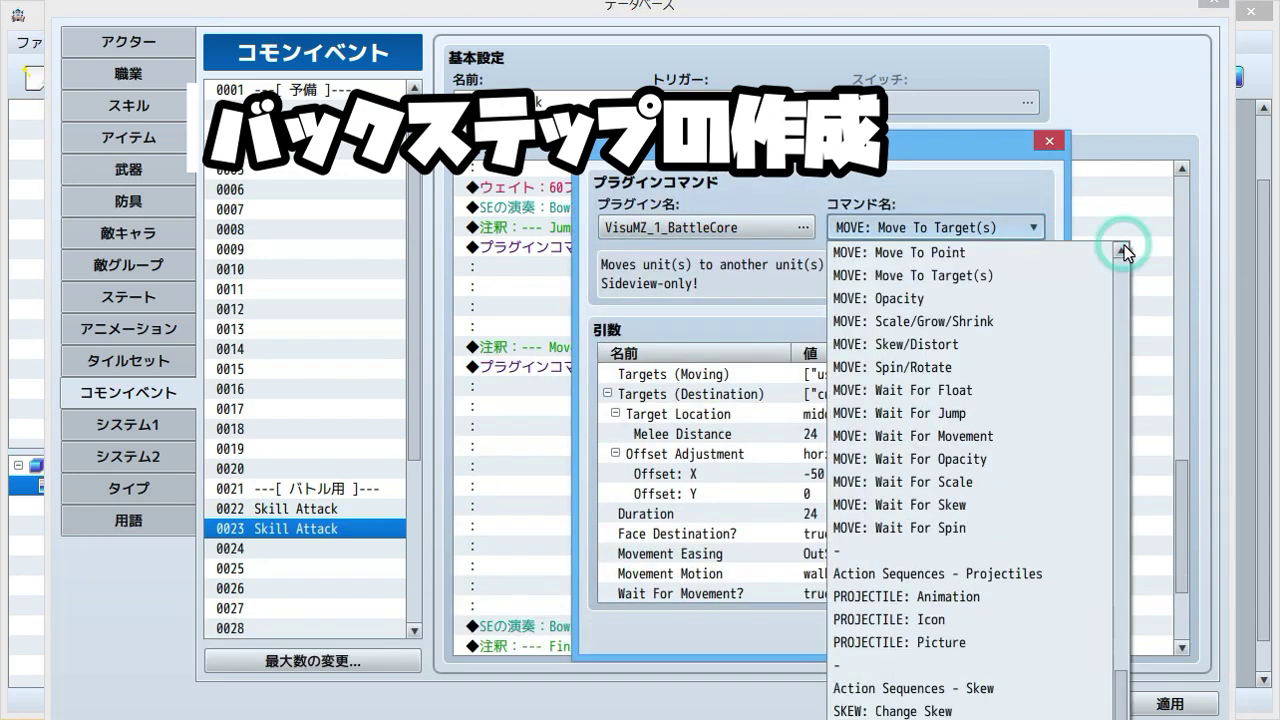
{"action": "left_click", "coordinate": [1103, 251]}
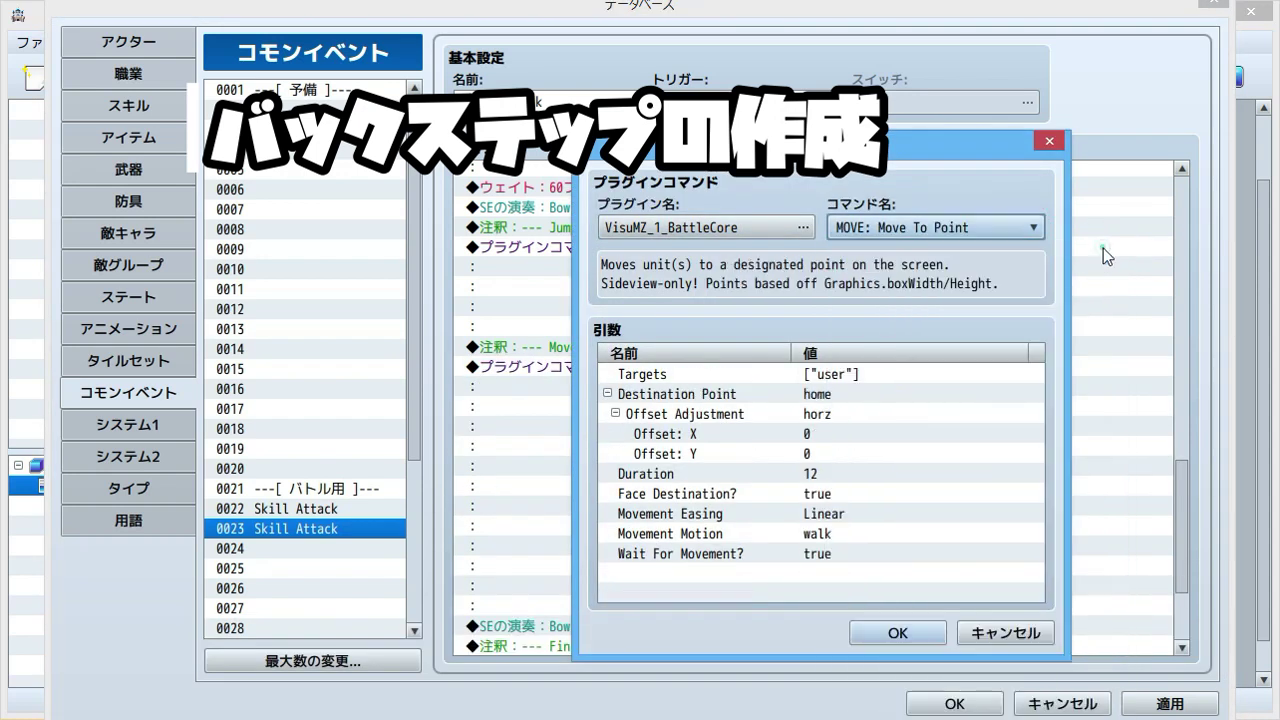
Step: Set the Duration argument of the Move To Point command to 24, matching the jump
{"action": "left_click", "coordinate": [1005, 396]}
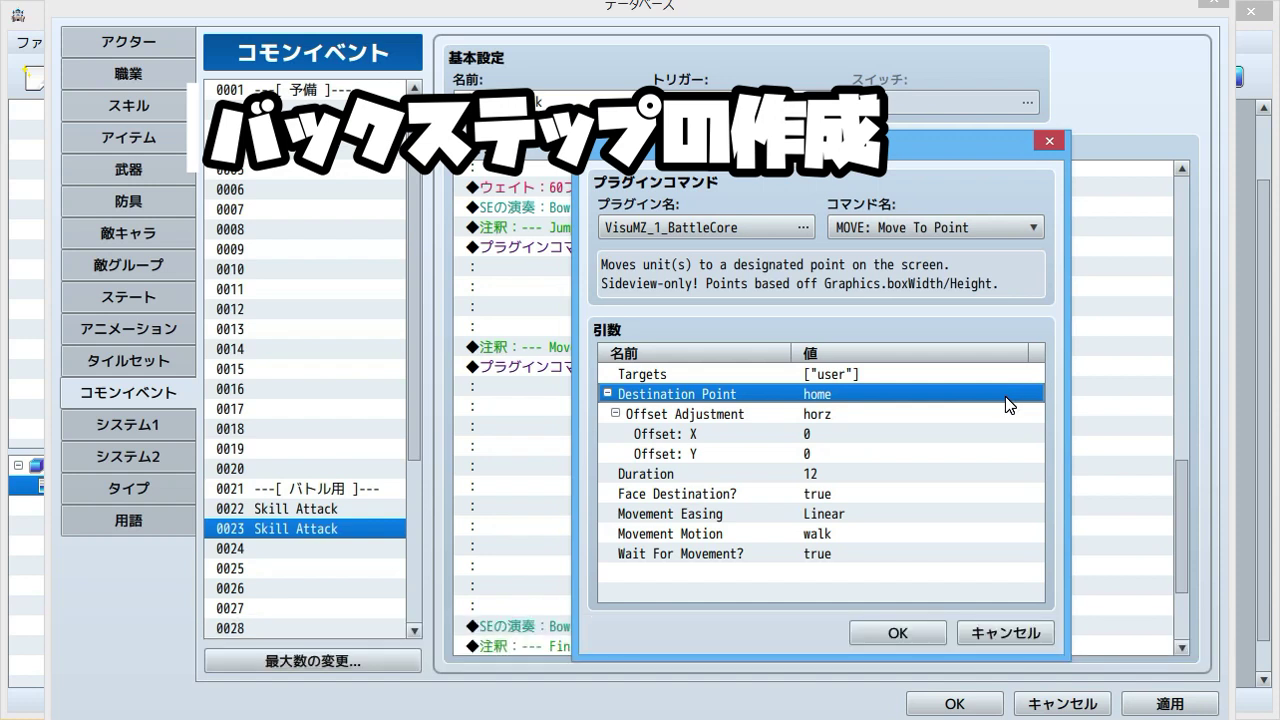
{"action": "double_click", "coordinate": [978, 474]}
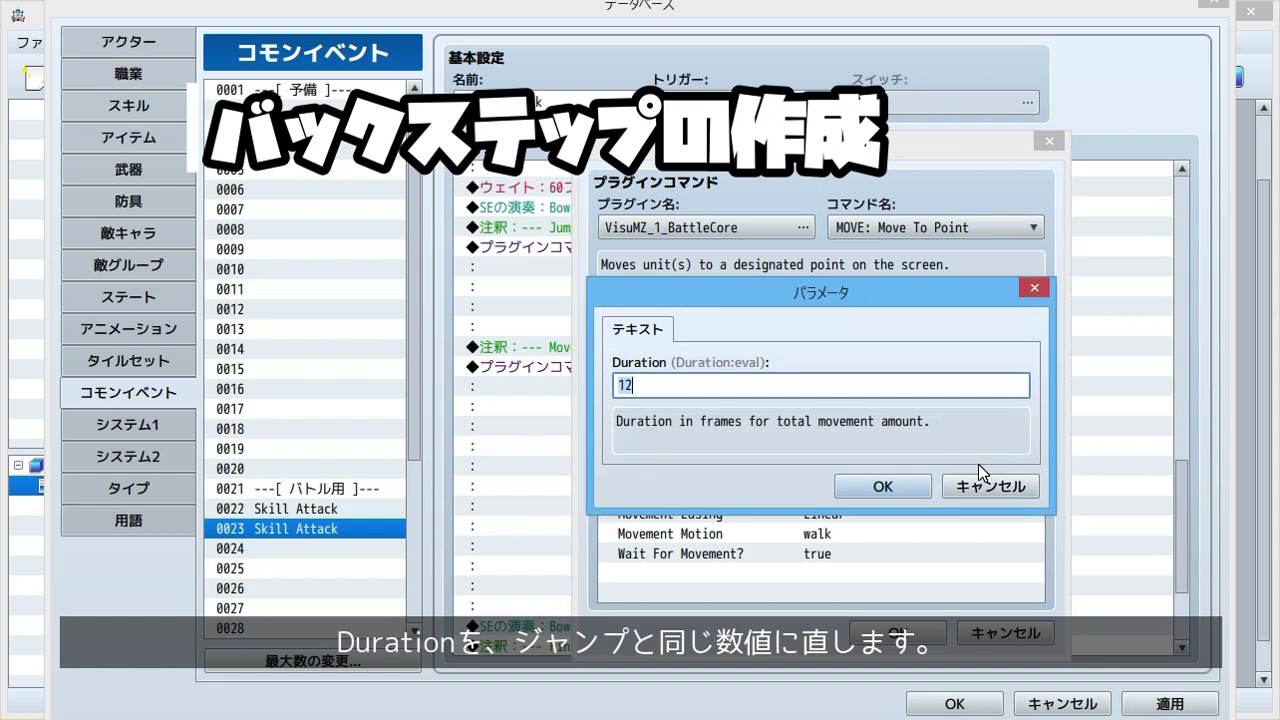
{"action": "type", "text": "24"}
{"action": "left_click", "coordinate": [900, 486]}
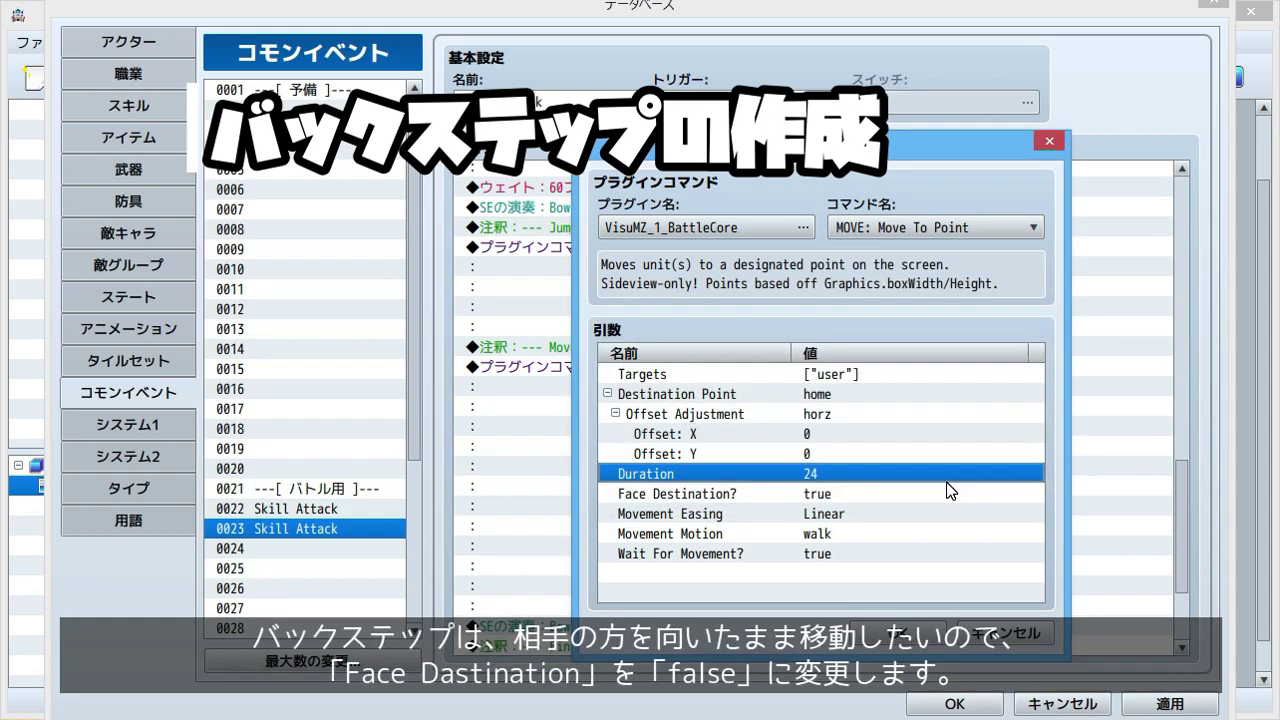
Step: Set the Face Destination? argument of the Move To Point command to false and apply the command's settings
{"action": "left_click", "coordinate": [946, 492]}
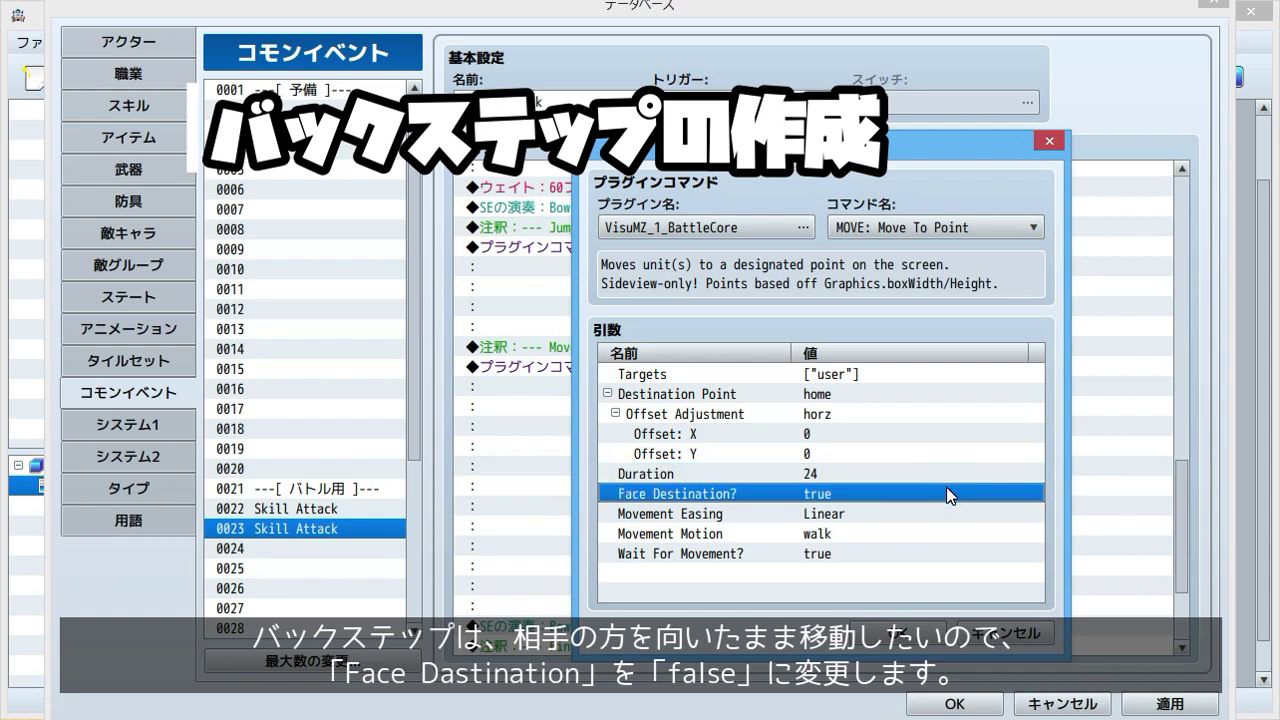
{"action": "double_click", "coordinate": [946, 490]}
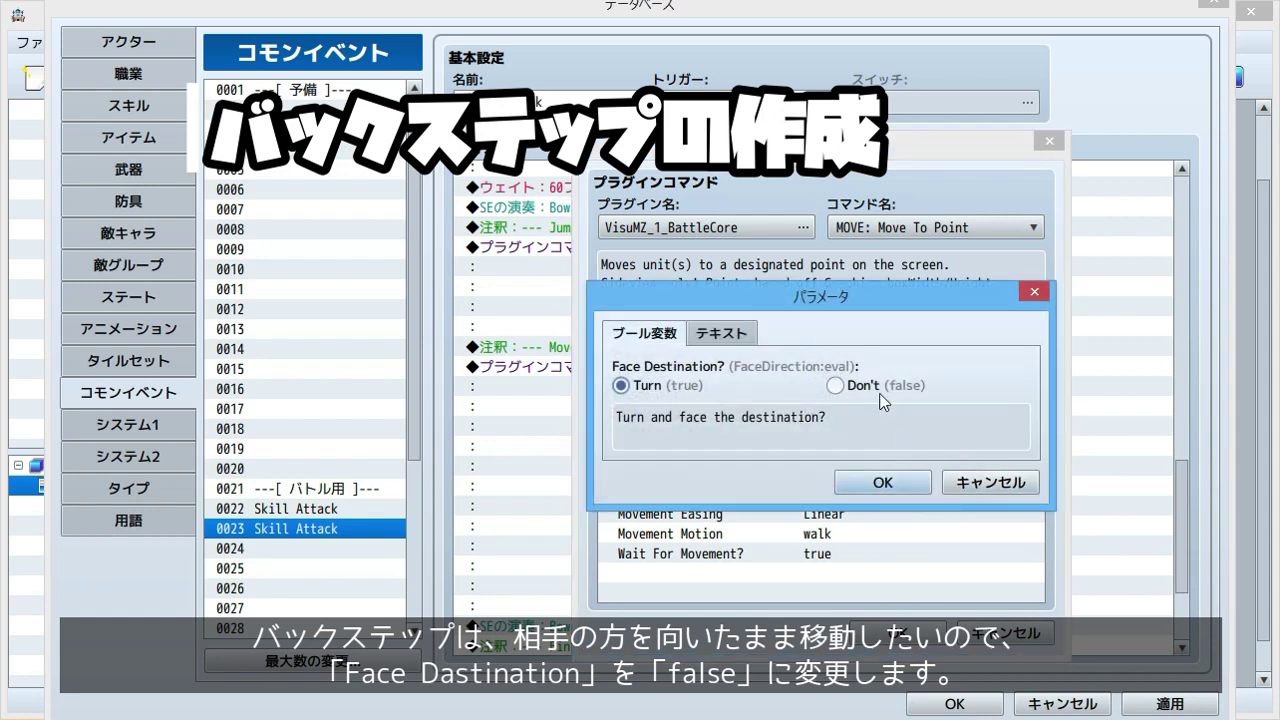
{"action": "left_click", "coordinate": [838, 386]}
{"action": "left_click", "coordinate": [905, 483]}
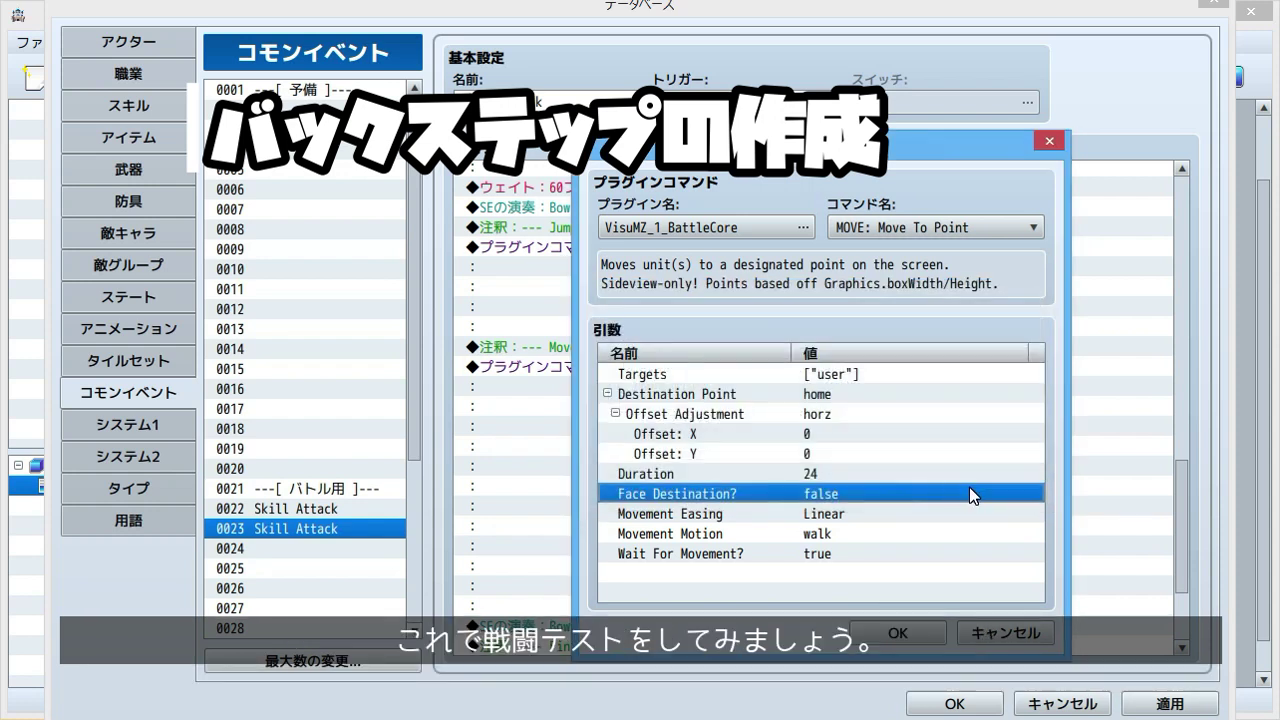
{"action": "left_click", "coordinate": [908, 633]}
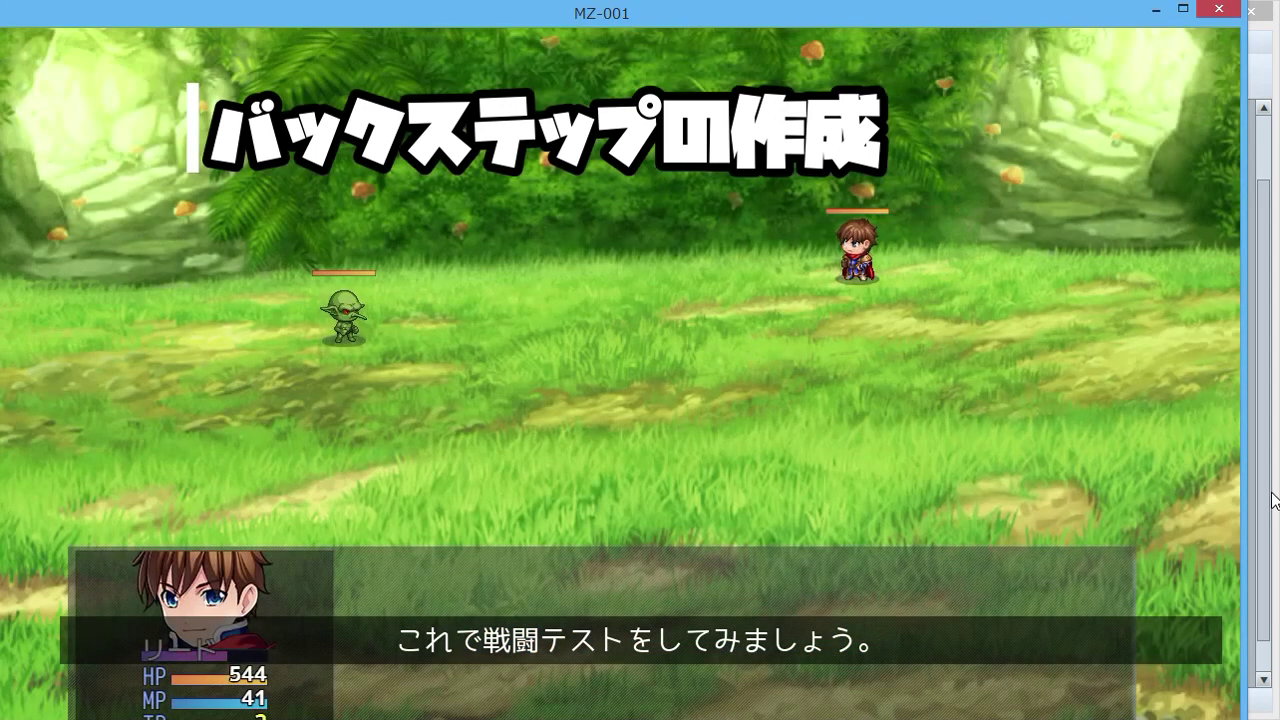
Step: Use スキルアタック on the goblin in a battle test to check the backstep return
{"action": "key", "text": "Return"}
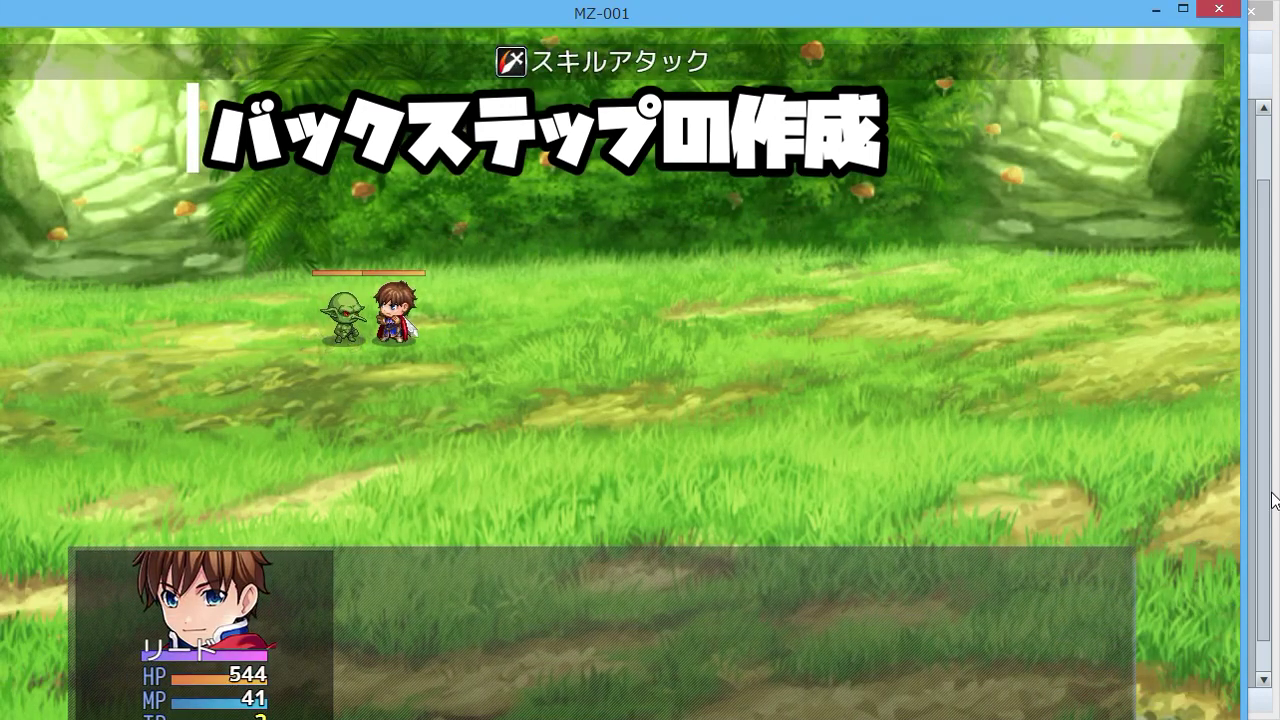